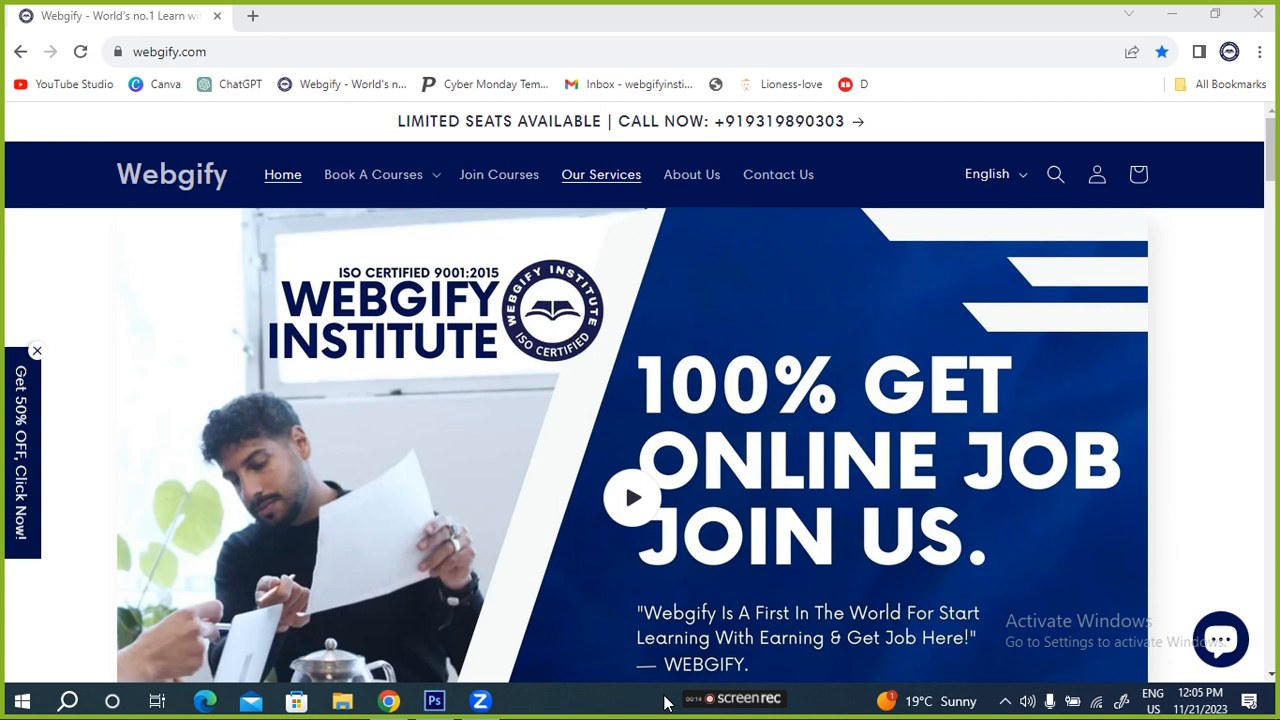
# - Switch to Photoshop, add a new layer and draw an upright ellipse about 1016 × 1336 px in the canvas's upper-left area
pyautogui.hotkey('alt', 'Tab')
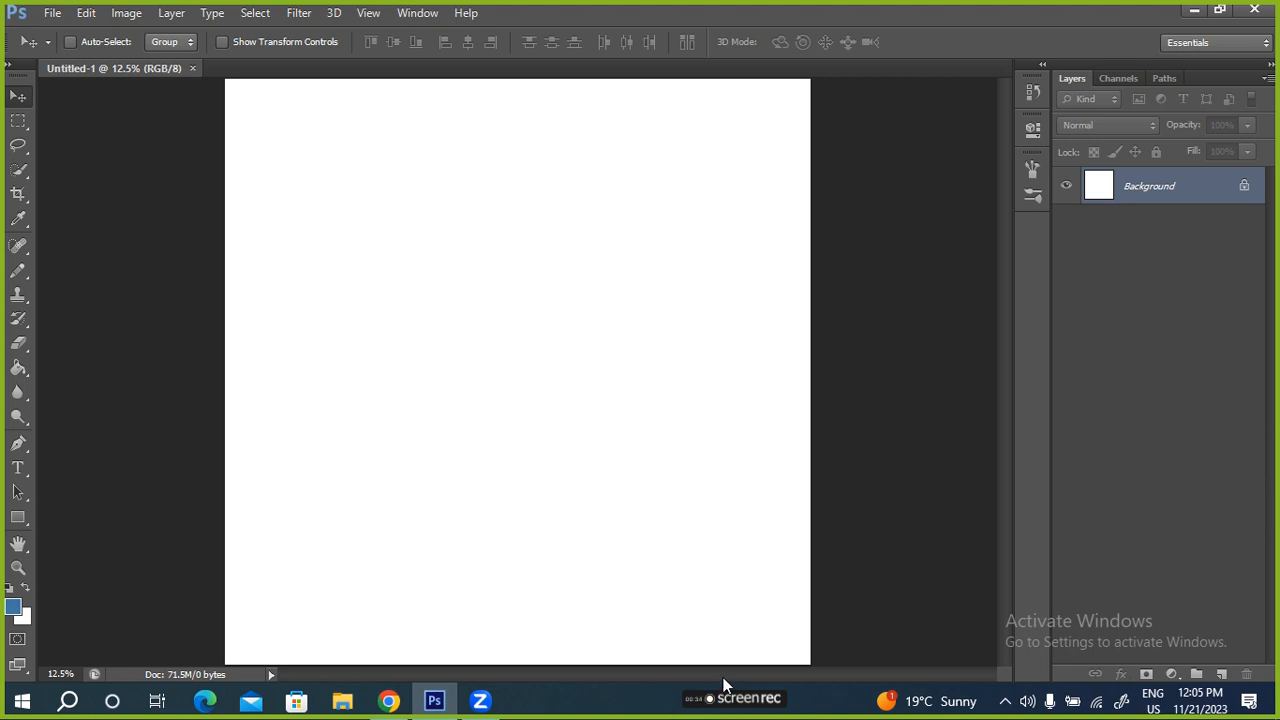
pyautogui.click(1222, 675)
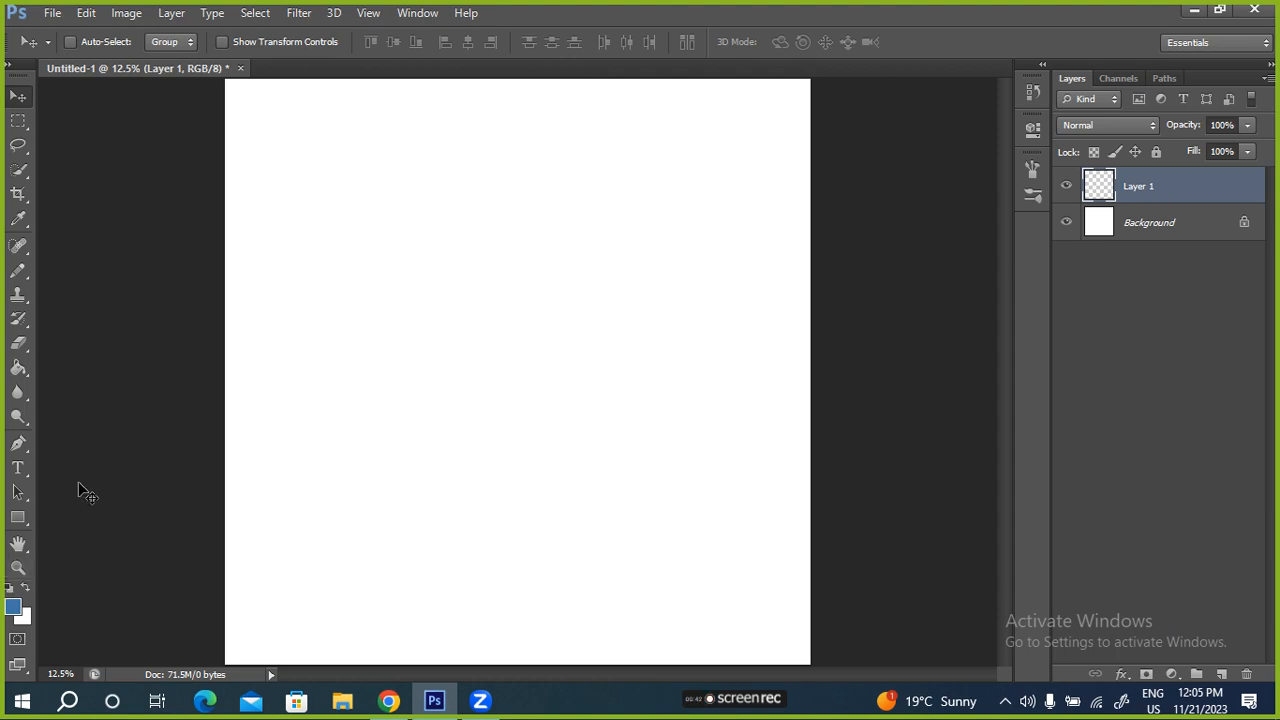
pyautogui.click(18, 518)
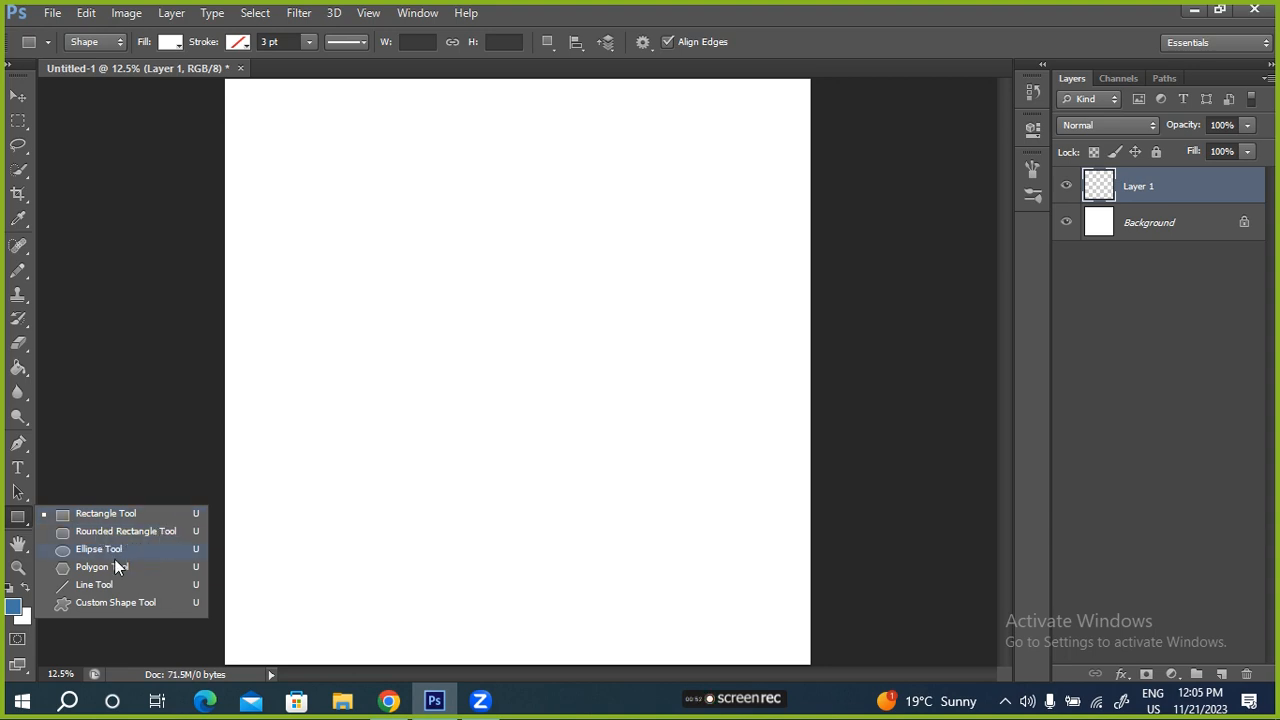
pyautogui.click(128, 550)
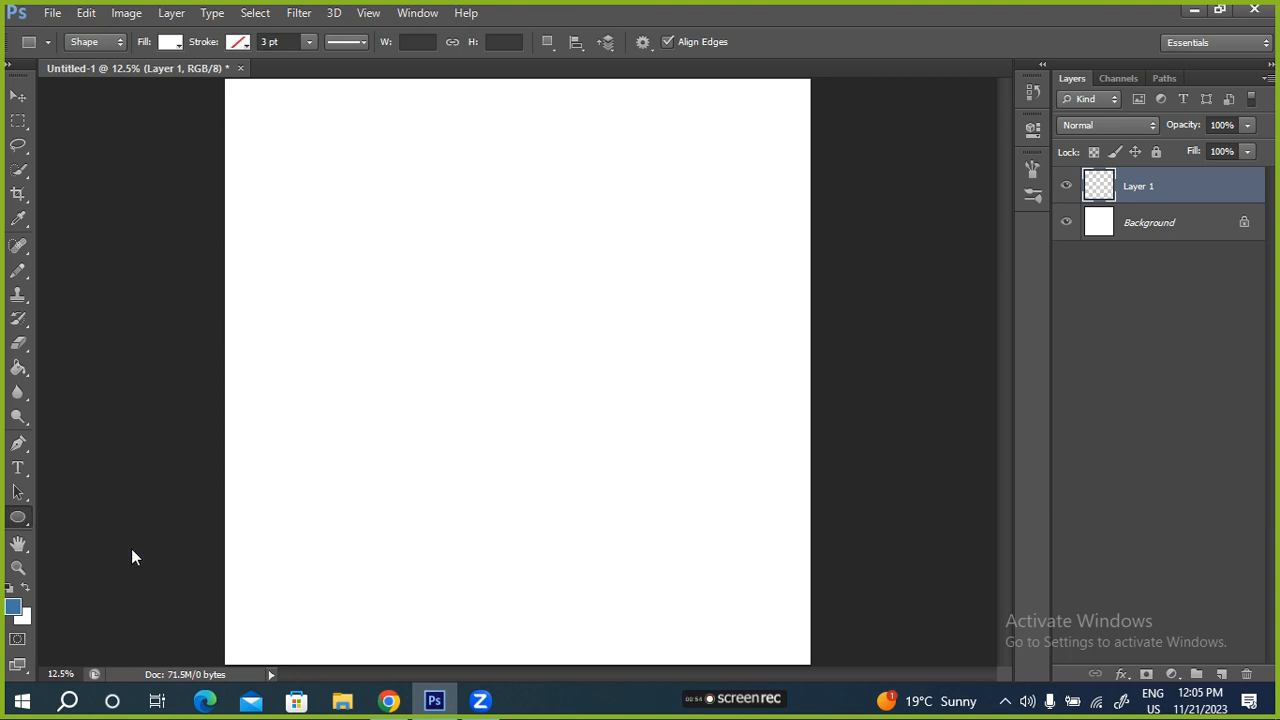
pyautogui.click(18, 522)
pyautogui.click(18, 522)
pyautogui.moveTo(419, 271); pyautogui.dragTo(445, 320)
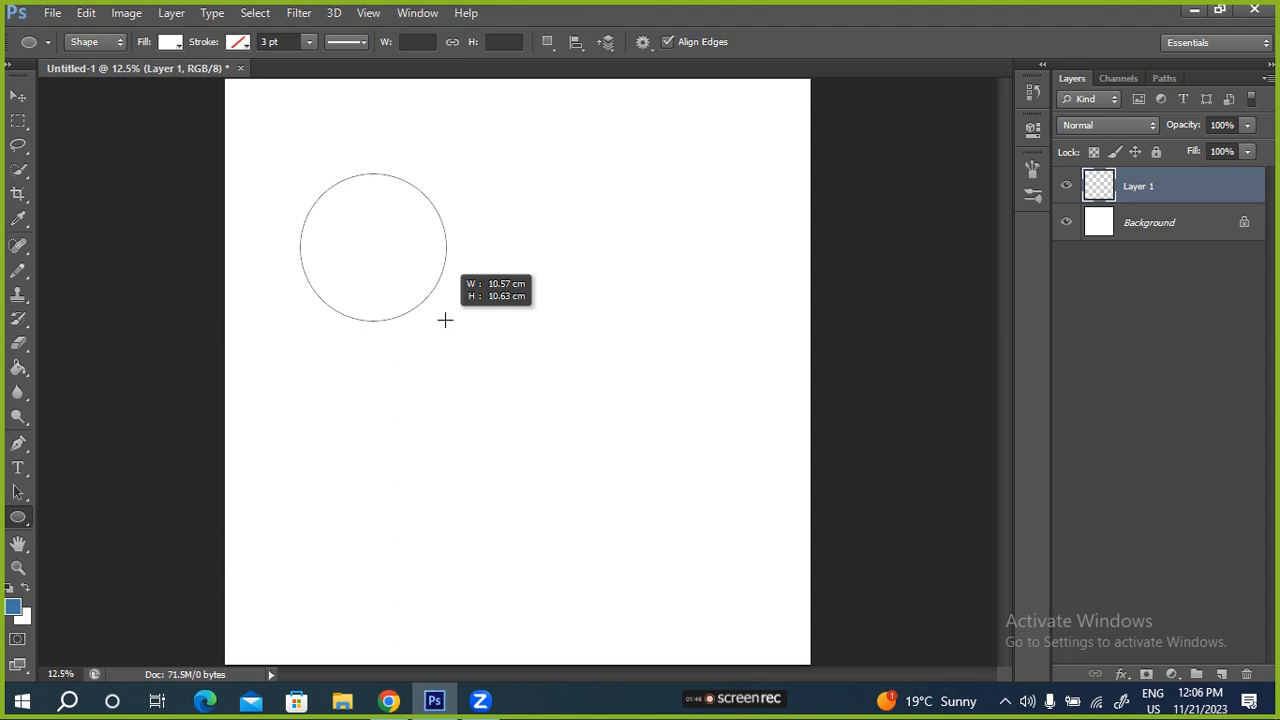
pyautogui.moveTo(445, 319); pyautogui.dragTo(418, 329)
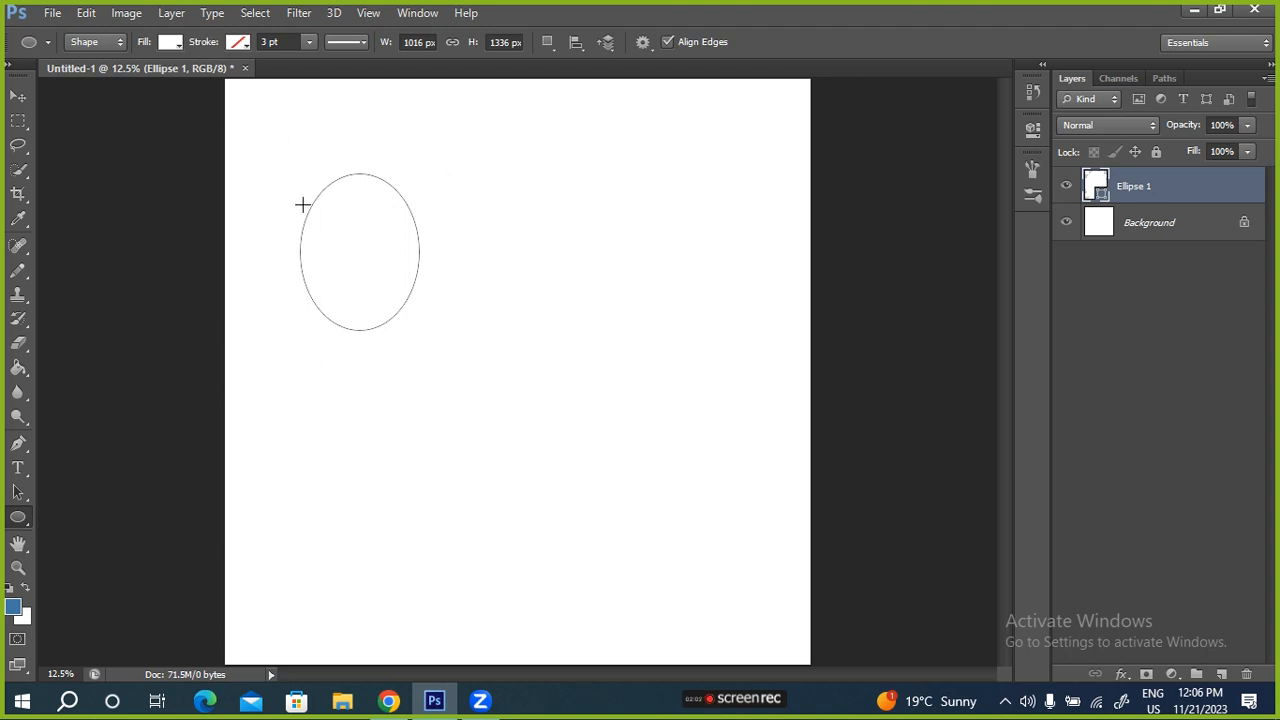
# - Fill the upright ellipse with blue and give it a yellow 18 pt stroke
pyautogui.click(164, 41)
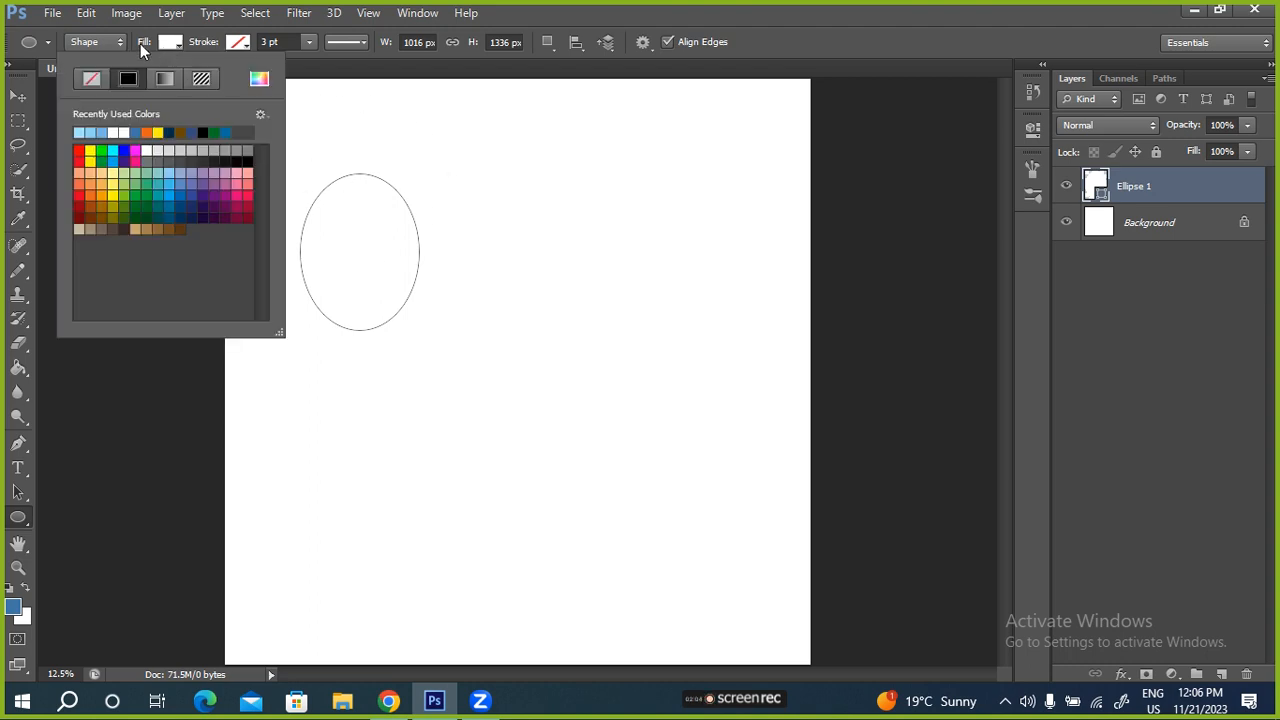
pyautogui.click(136, 132)
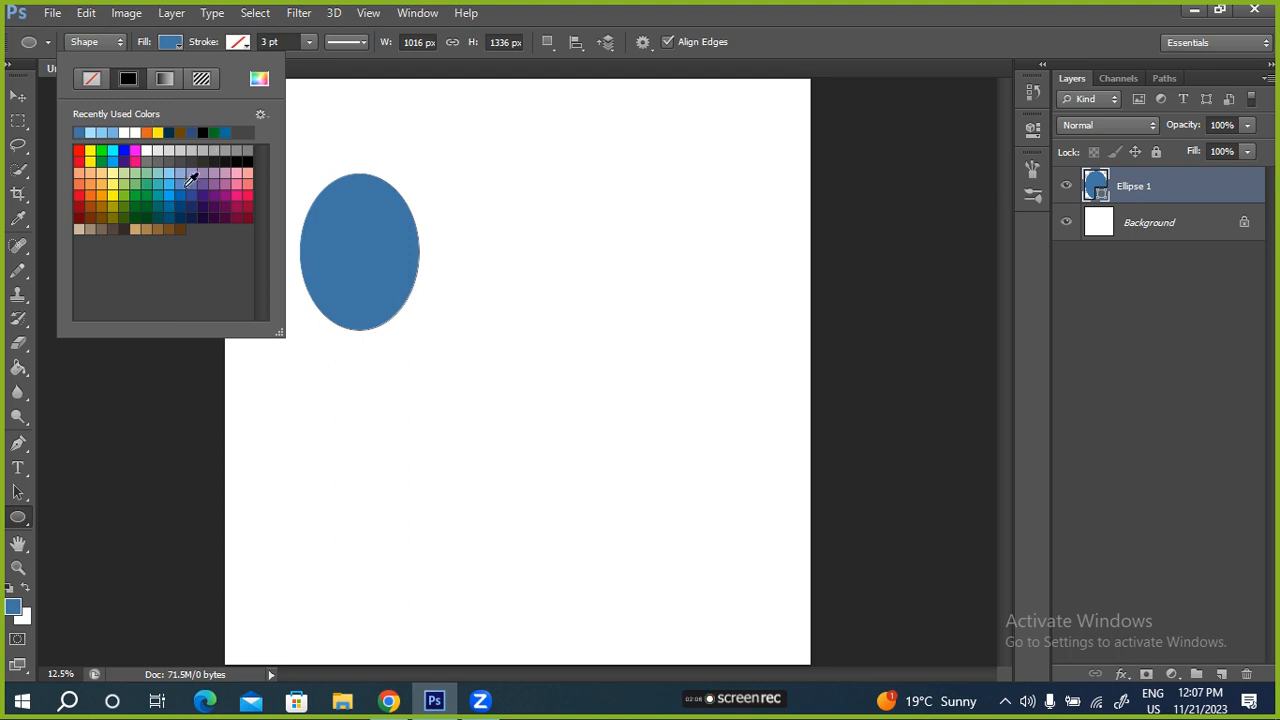
pyautogui.click(204, 44)
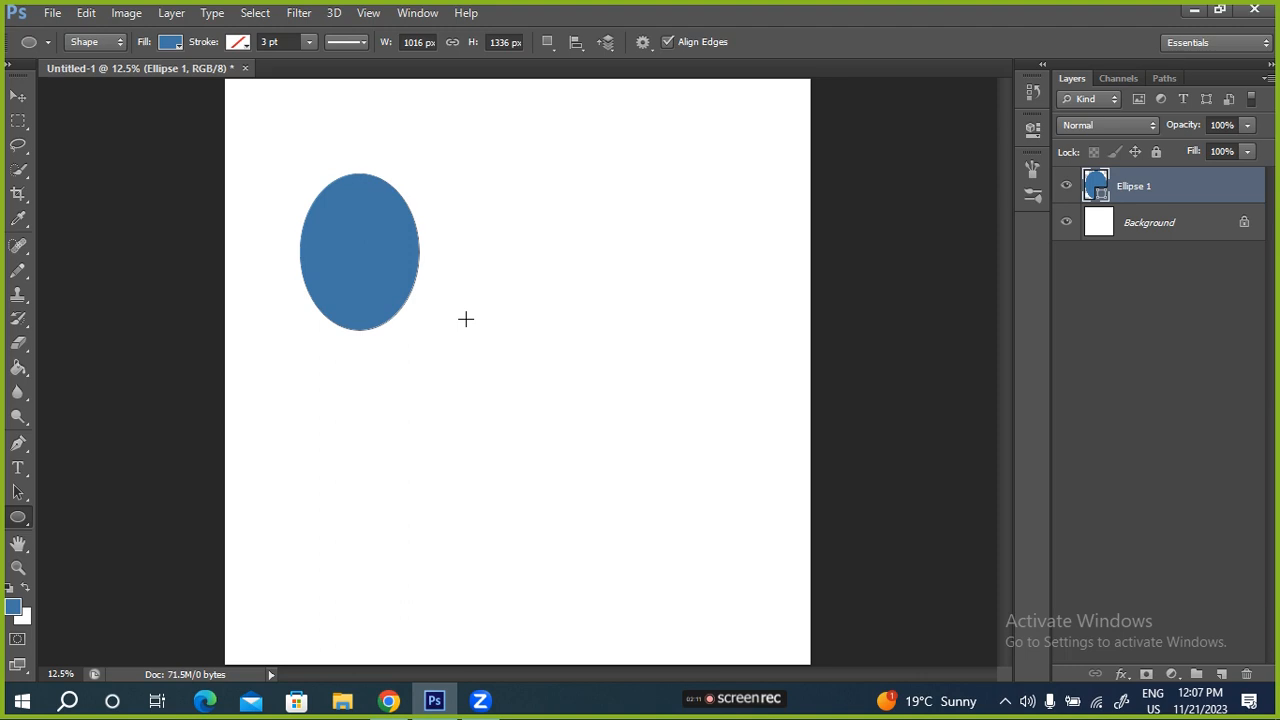
pyautogui.click(238, 42)
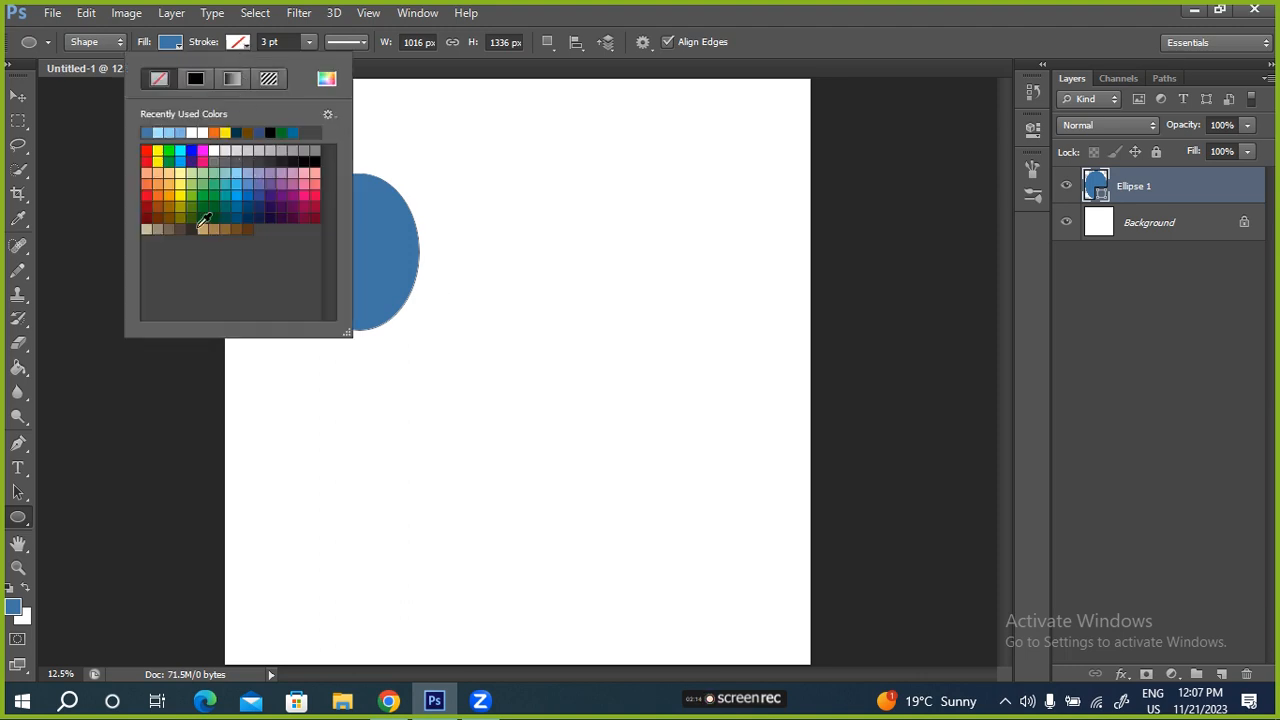
pyautogui.click(180, 195)
pyautogui.moveTo(200, 43); pyautogui.dragTo(215, 45)
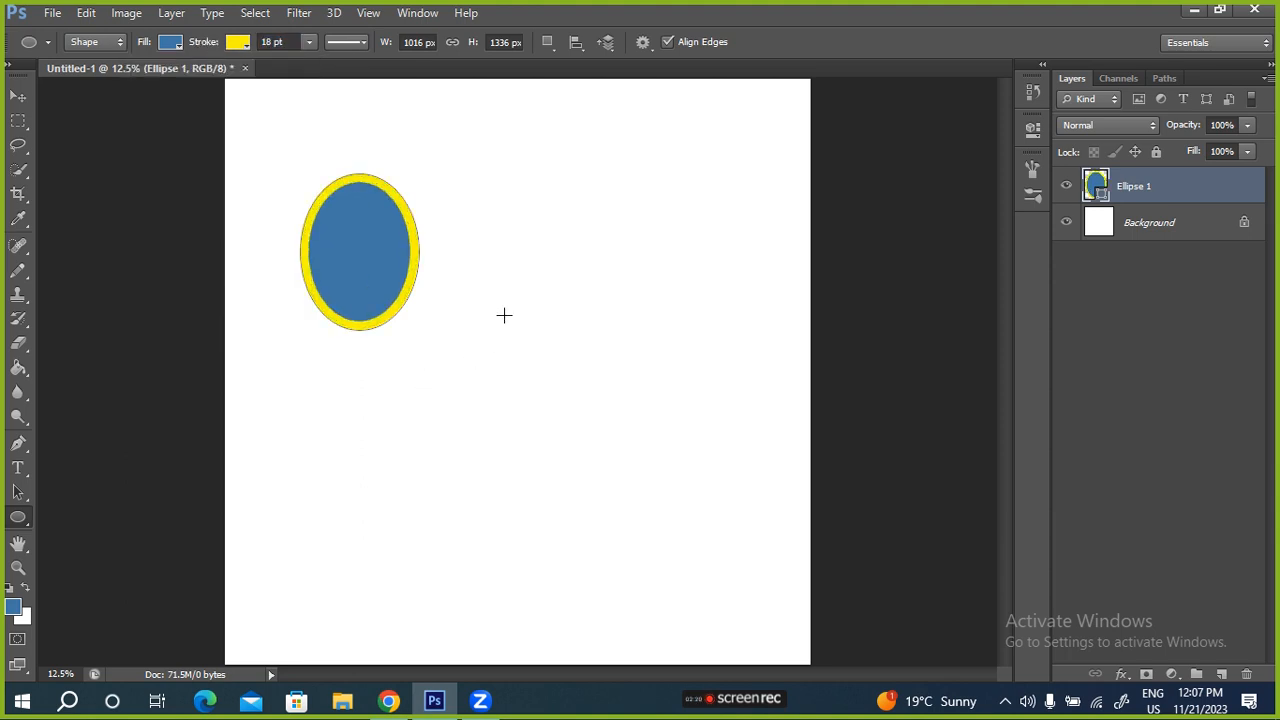
# - Draw a horizontal ellipse about 1536 × 824 px beside the first one, with a green fill and a dark navy stroke
pyautogui.moveTo(471, 171)
pyautogui.mouseDown()
pyautogui.moveTo(666, 174)
pyautogui.moveTo(769, 240)
pyautogui.moveTo(740, 283)
pyautogui.moveTo(734, 240)
pyautogui.moveTo(729, 260)
pyautogui.moveTo(650, 264)
pyautogui.mouseUp()
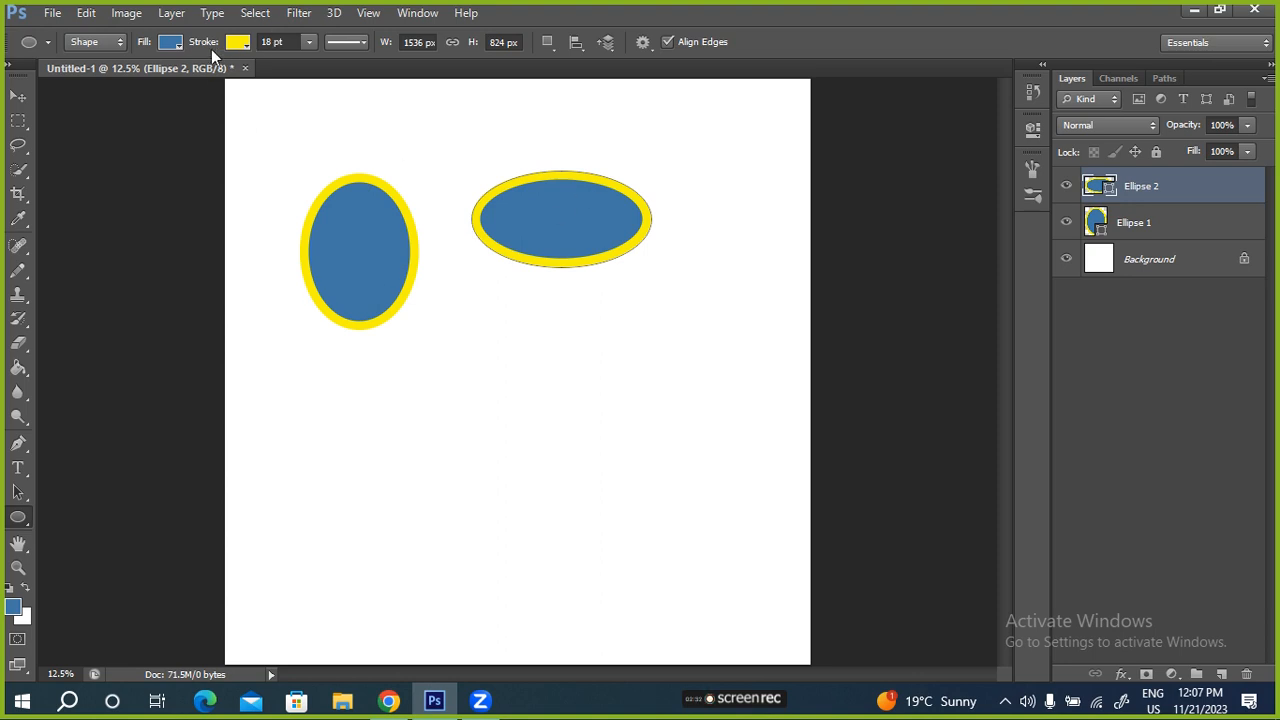
pyautogui.click(167, 42)
pyautogui.click(146, 190)
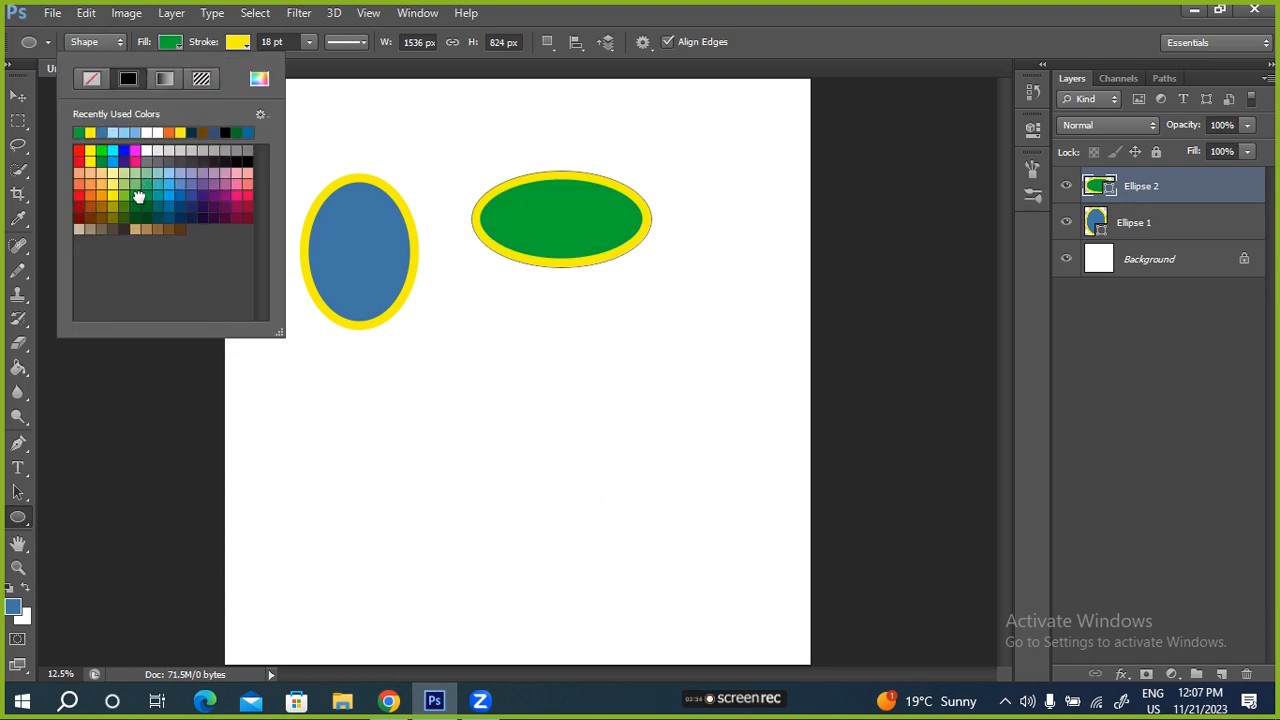
pyautogui.click(238, 44)
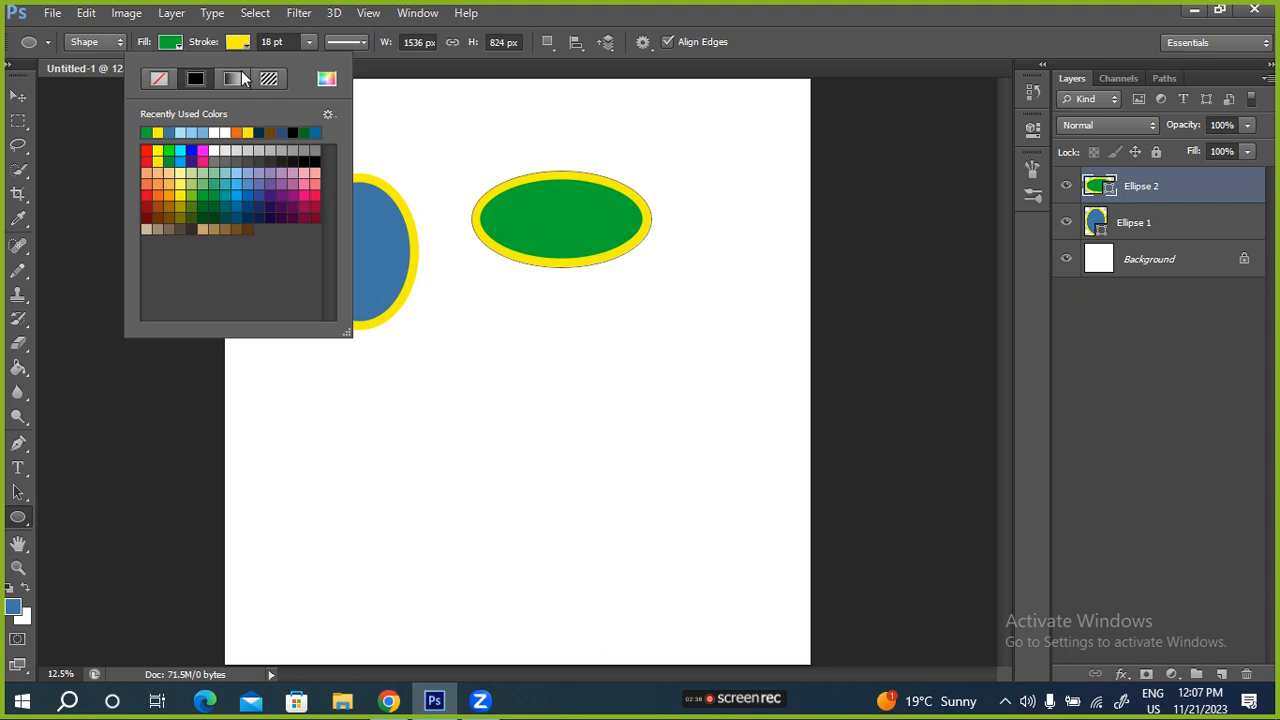
pyautogui.click(260, 132)
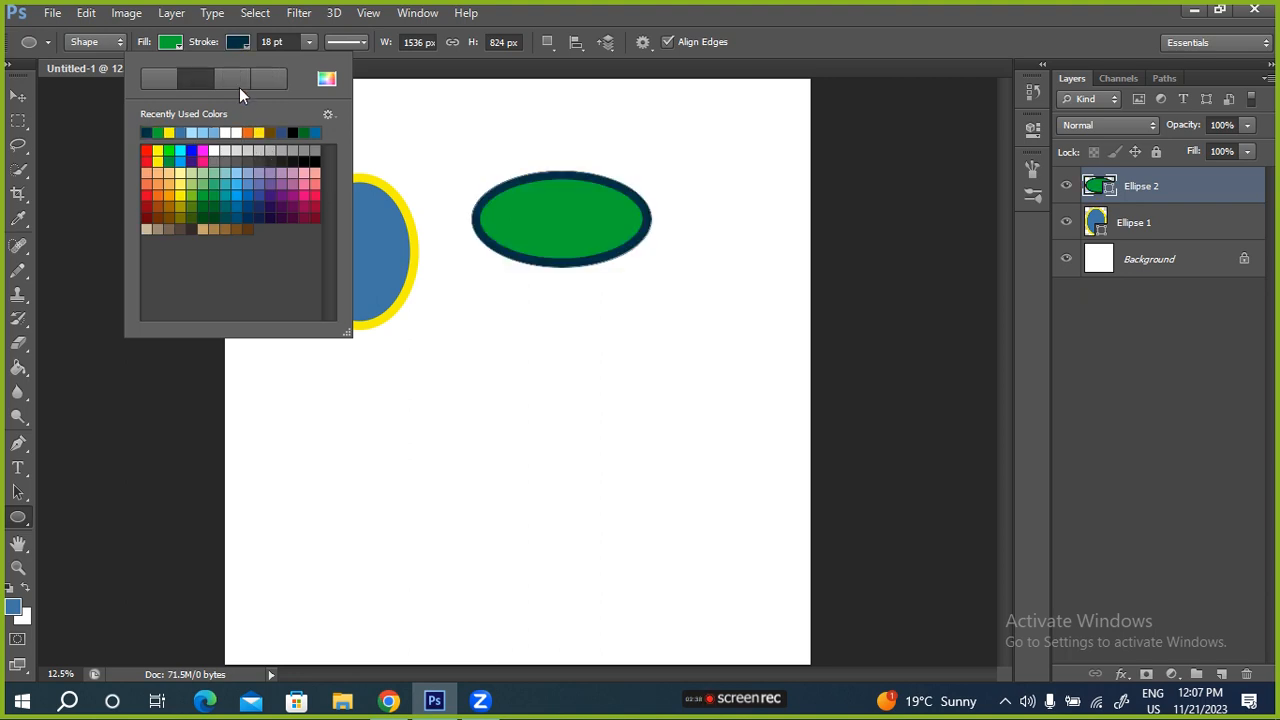
pyautogui.click(211, 48)
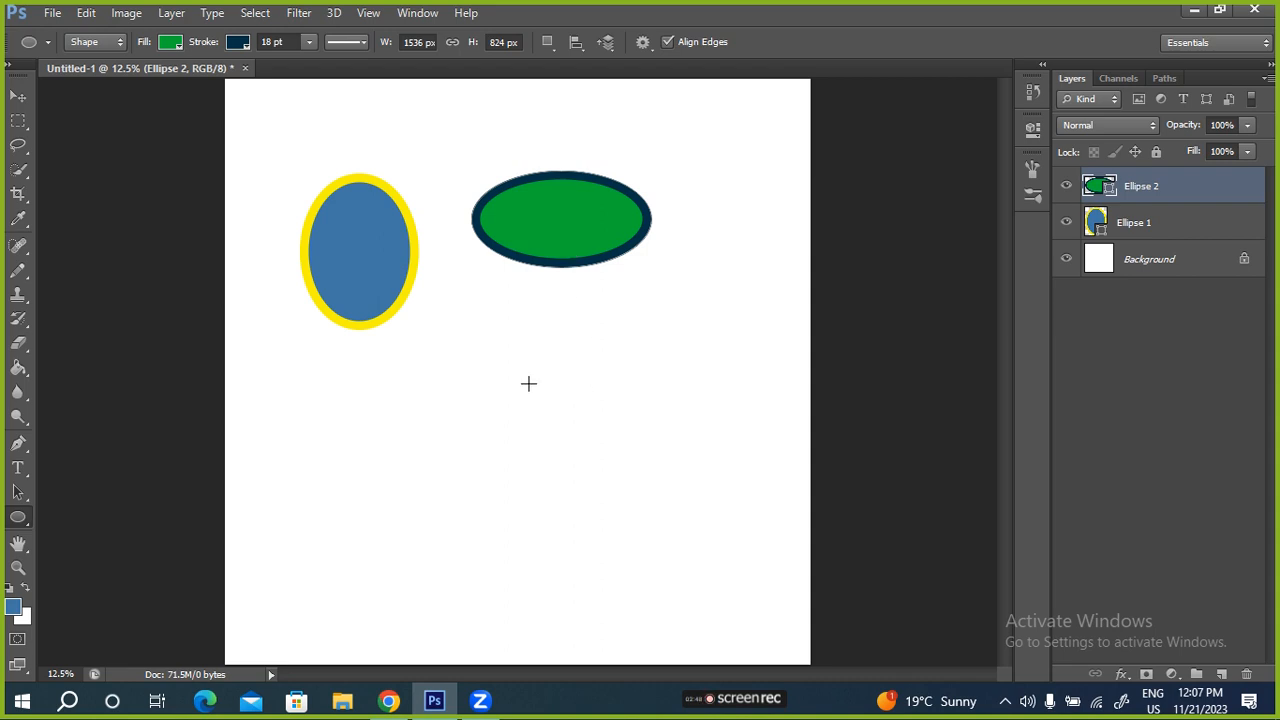
# - Recolour the horizontal ellipse with a red fill and a green stroke
pyautogui.click(166, 44)
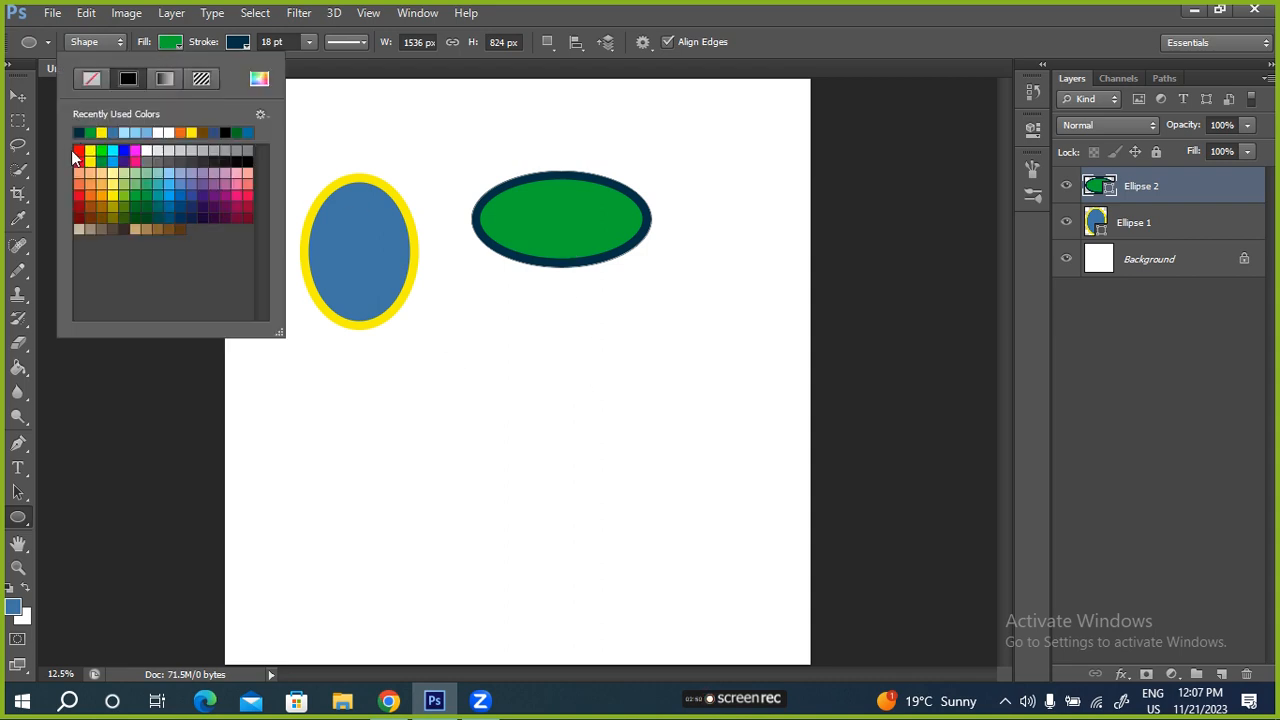
pyautogui.click(76, 151)
pyautogui.click(237, 42)
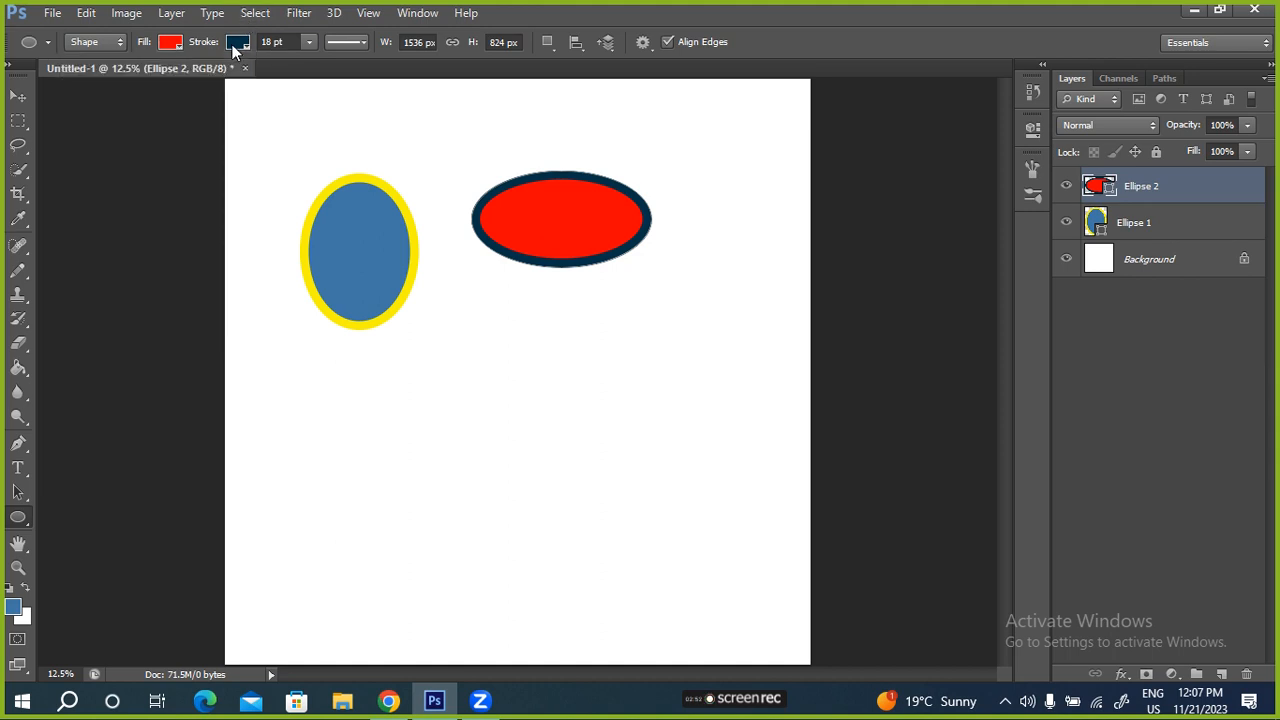
pyautogui.click(237, 42)
pyautogui.click(159, 78)
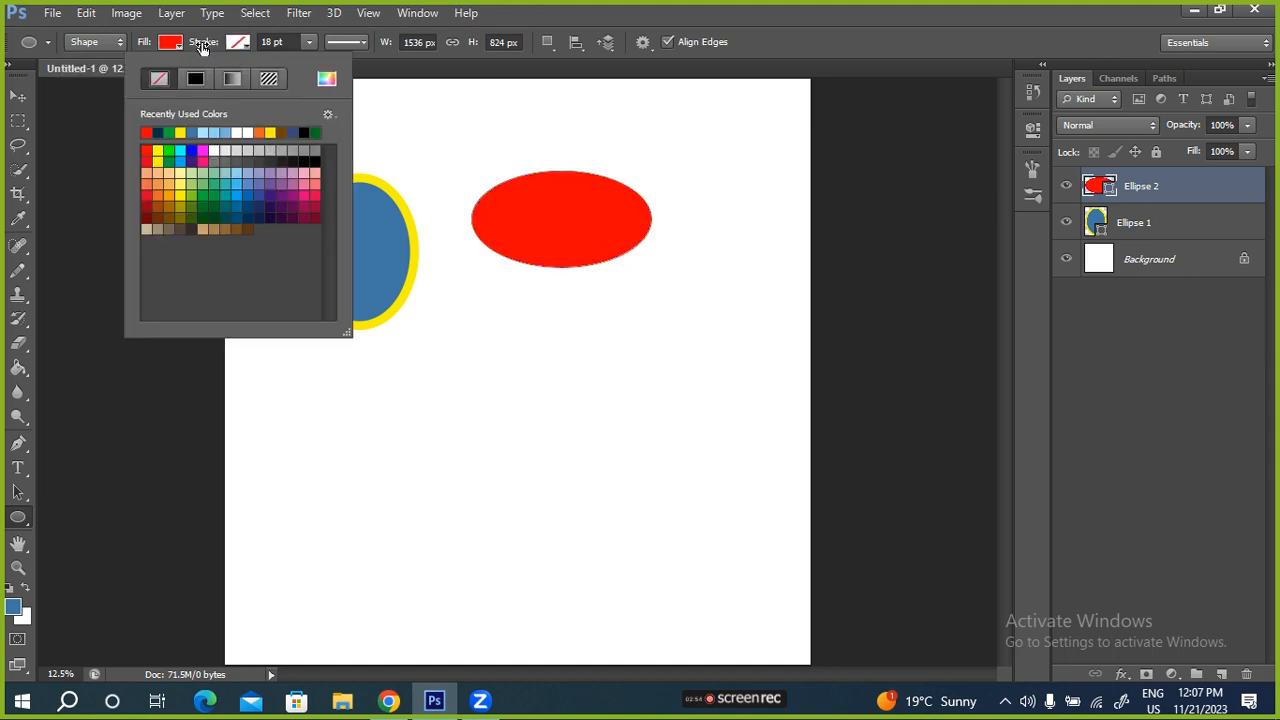
pyautogui.click(171, 131)
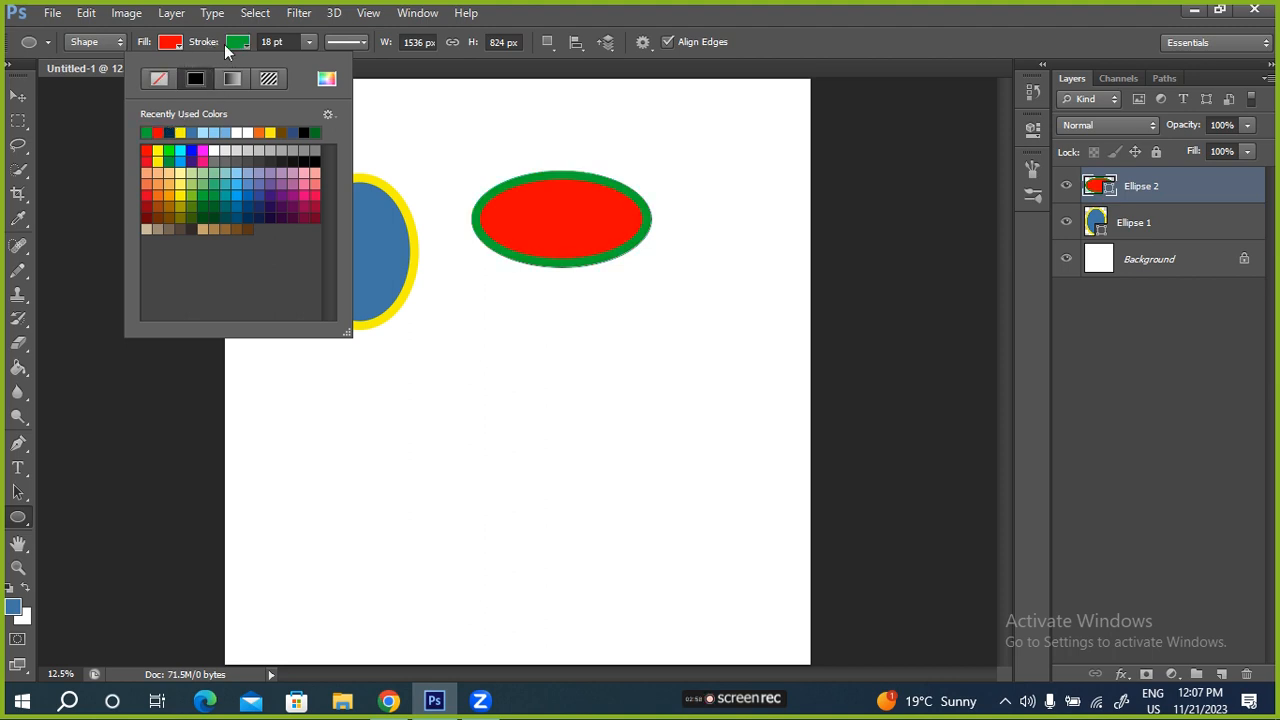
# - Change the horizontal ellipse's fill to dark blue
pyautogui.click(172, 44)
pyautogui.click(172, 44)
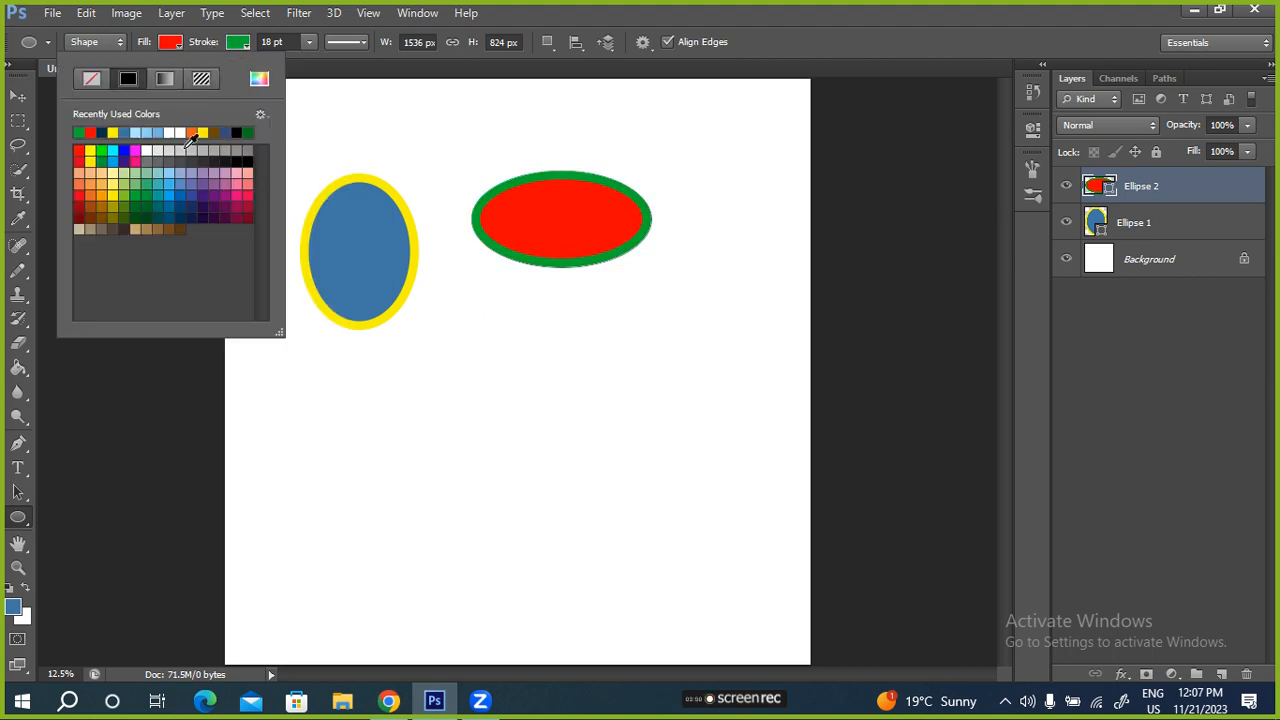
pyautogui.click(188, 199)
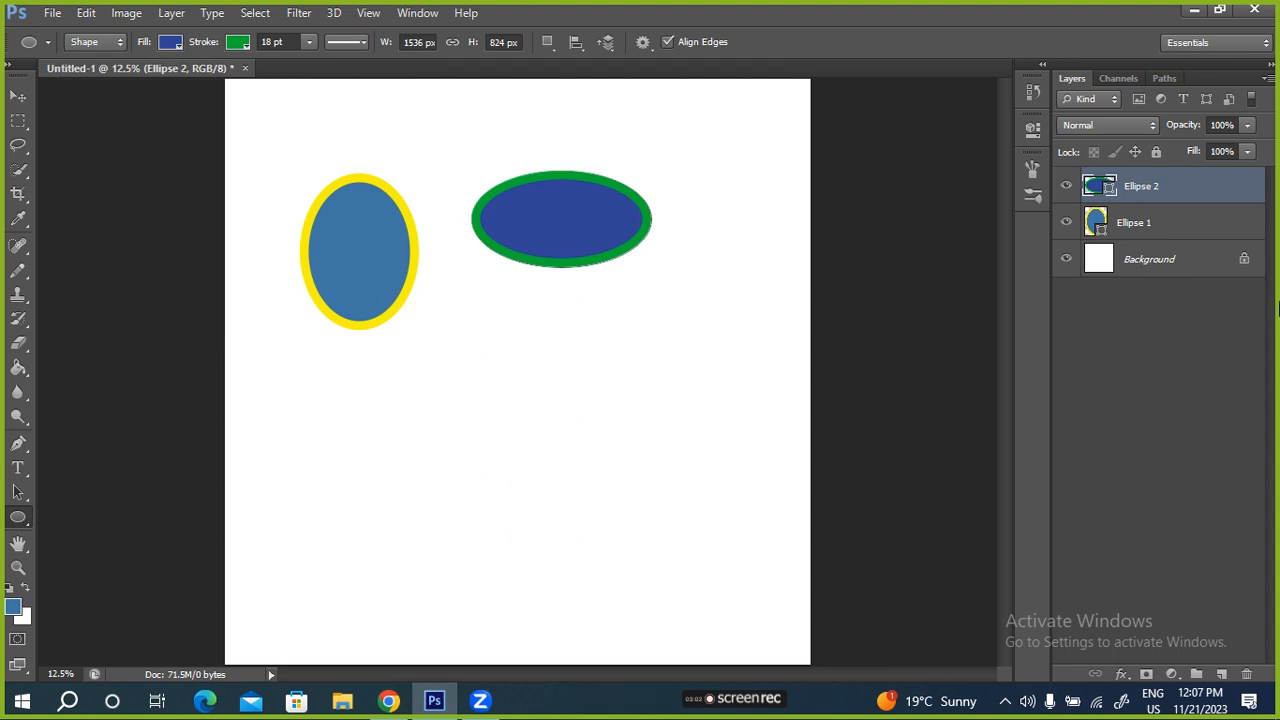
# - Add a new empty layer above the two ellipses and set the Ellipse tool's fill to red
pyautogui.click(1221, 674)
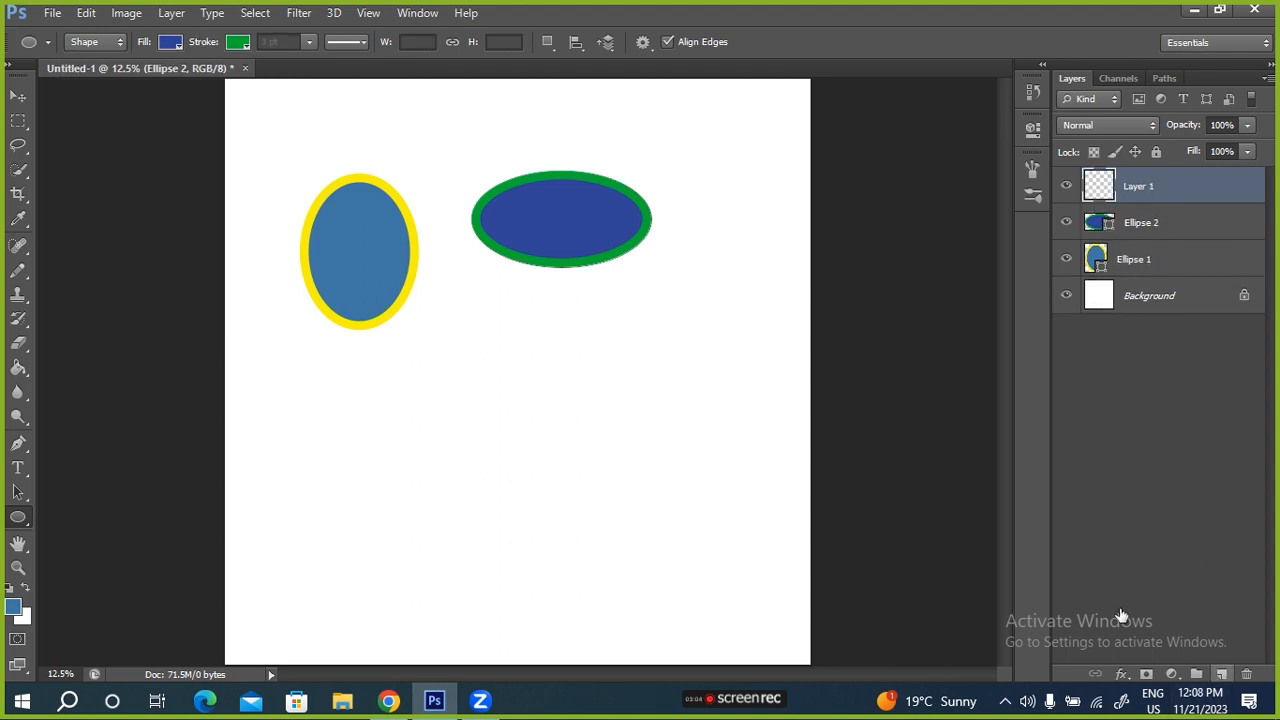
pyautogui.click(168, 42)
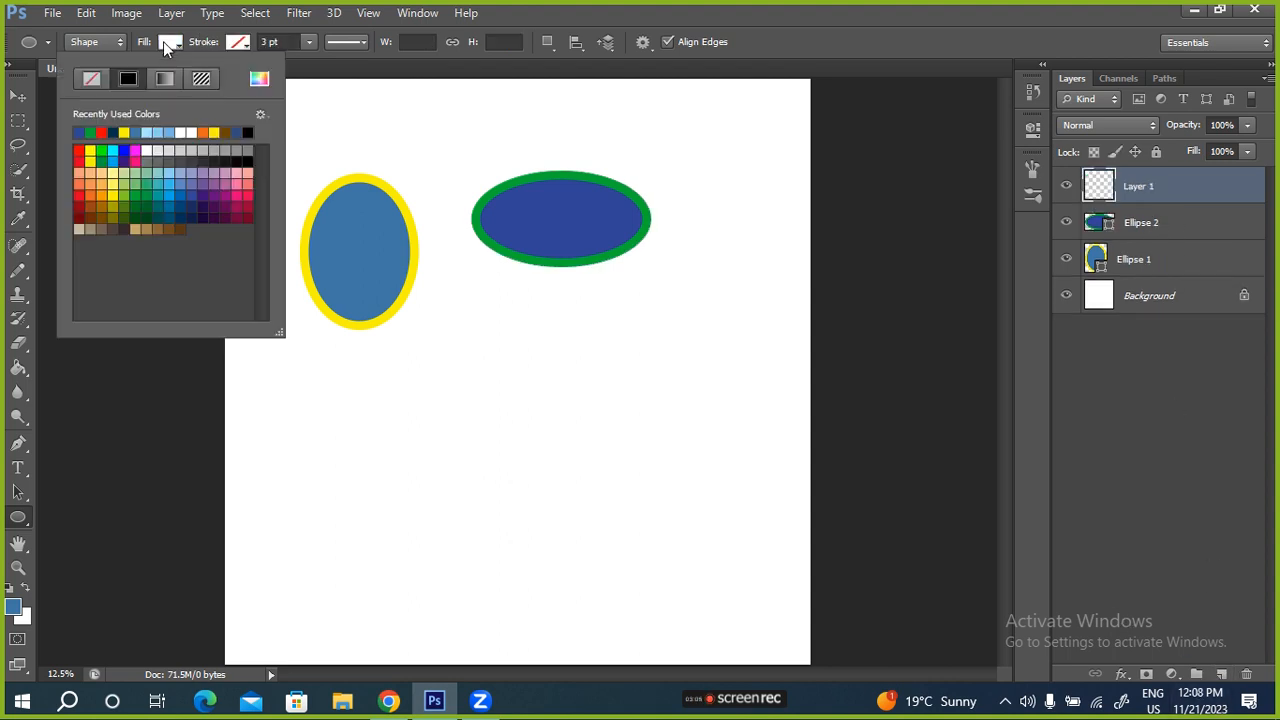
pyautogui.click(78, 151)
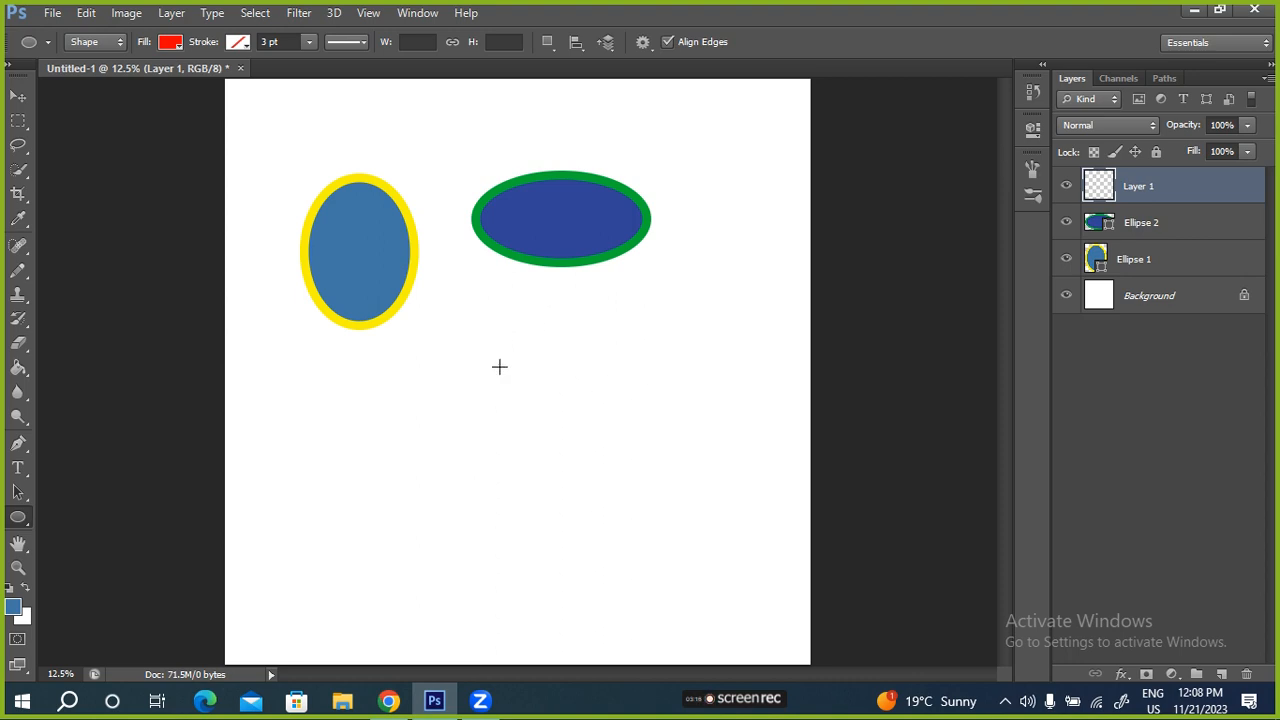
# - Try ellipses of about 2288 × 240 px and 3136 × 1624 px below the existing shapes, undoing each one
pyautogui.moveTo(465, 351); pyautogui.dragTo(989, 505)
pyautogui.press('shift')
pyautogui.moveTo(602, 480); pyautogui.dragTo(617, 647)
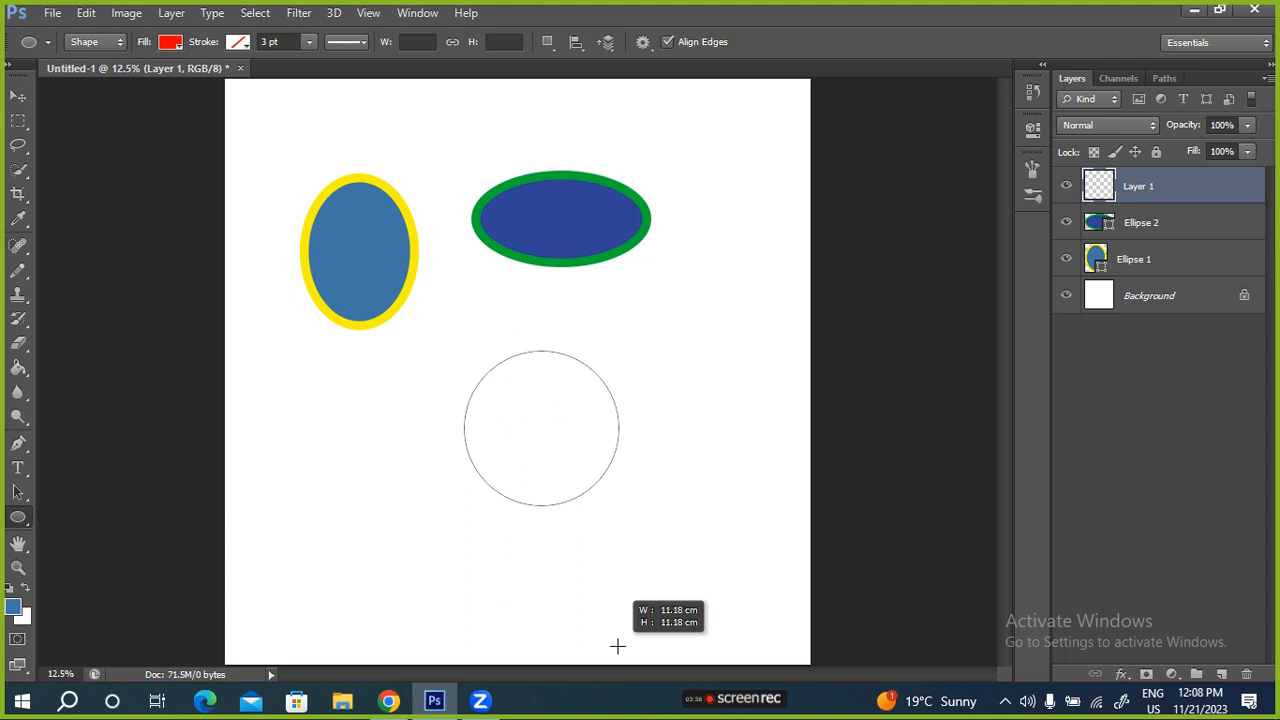
pyautogui.moveTo(617, 647); pyautogui.dragTo(840, 650)
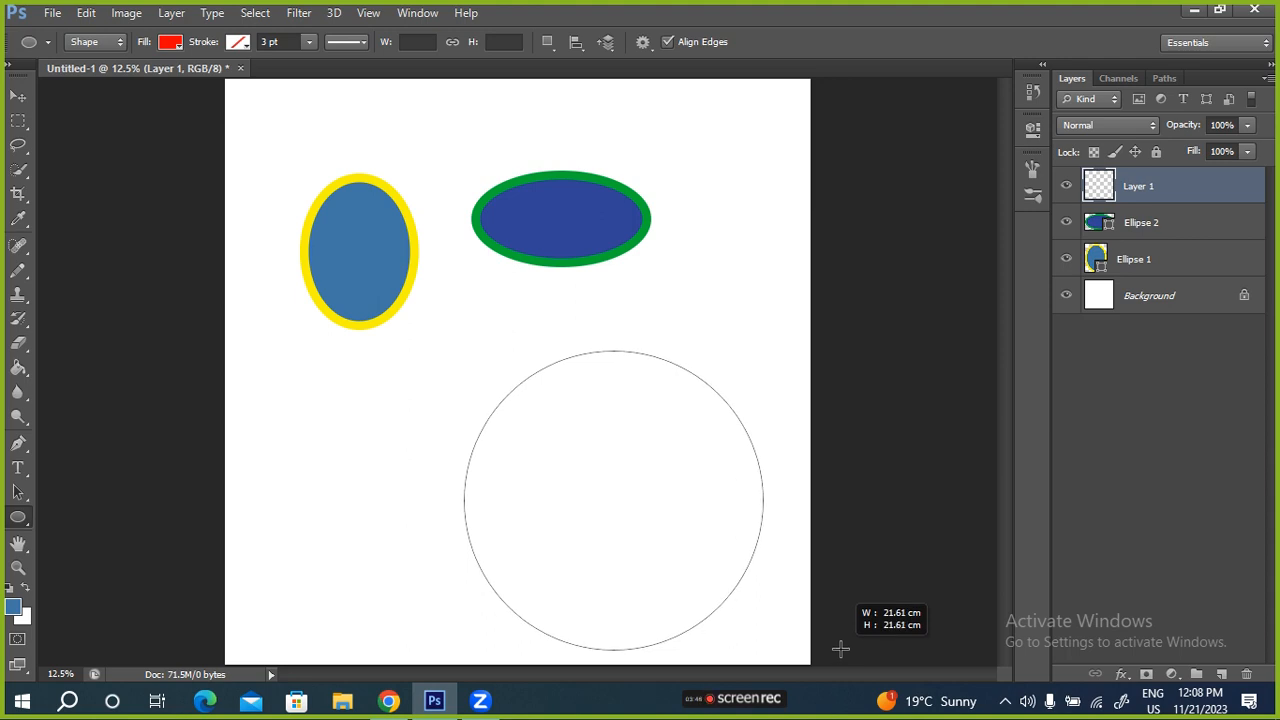
pyautogui.moveTo(840, 650); pyautogui.dragTo(730, 376)
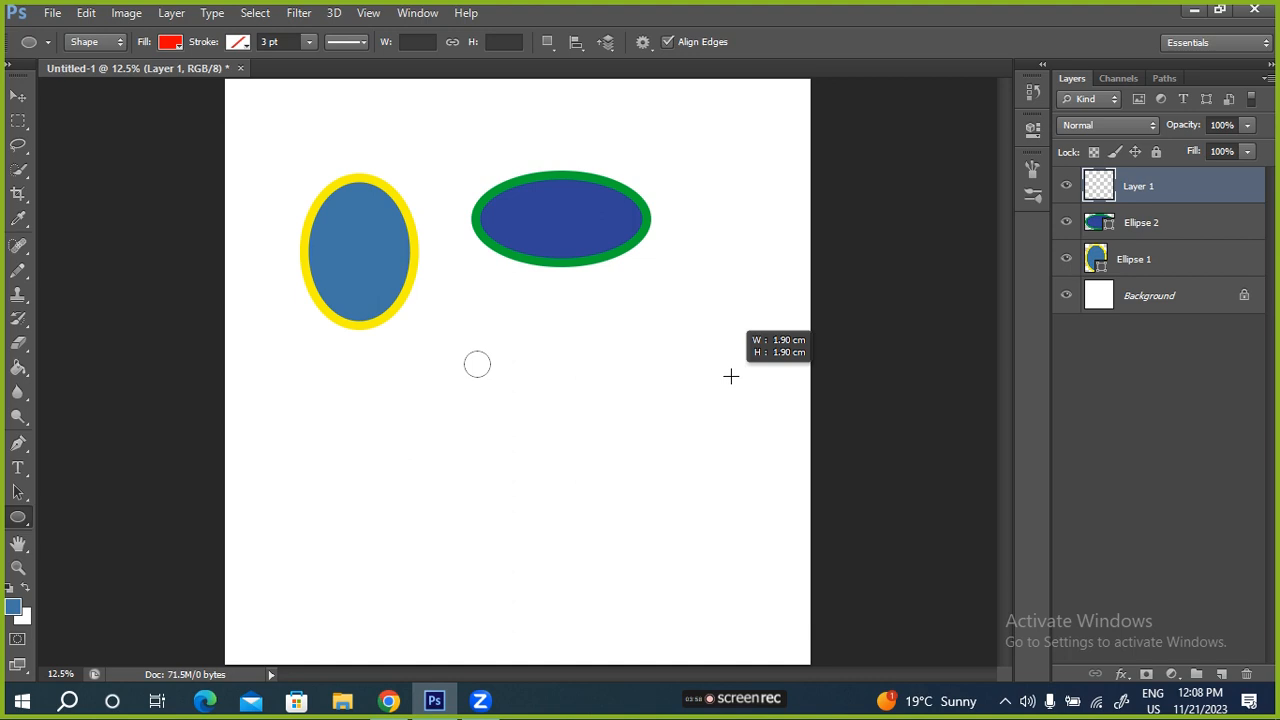
pyautogui.moveTo(730, 376); pyautogui.dragTo(730, 376)
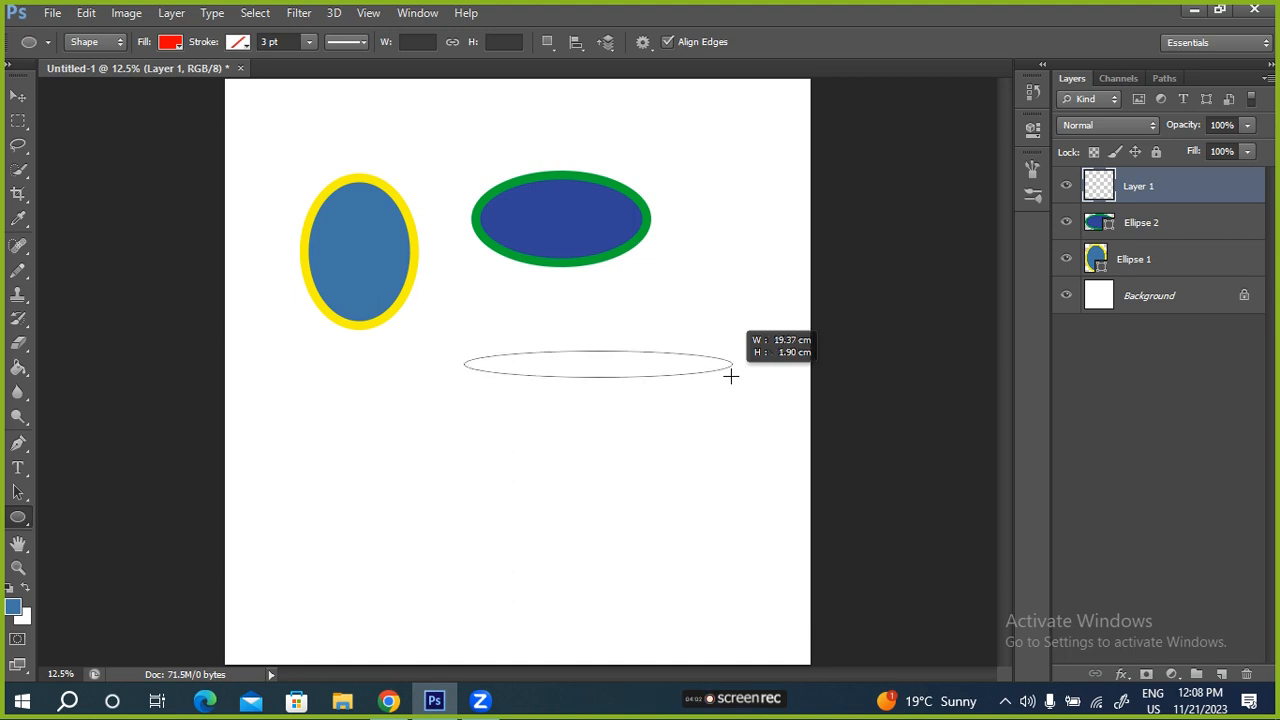
pyautogui.moveTo(730, 376); pyautogui.dragTo(730, 378)
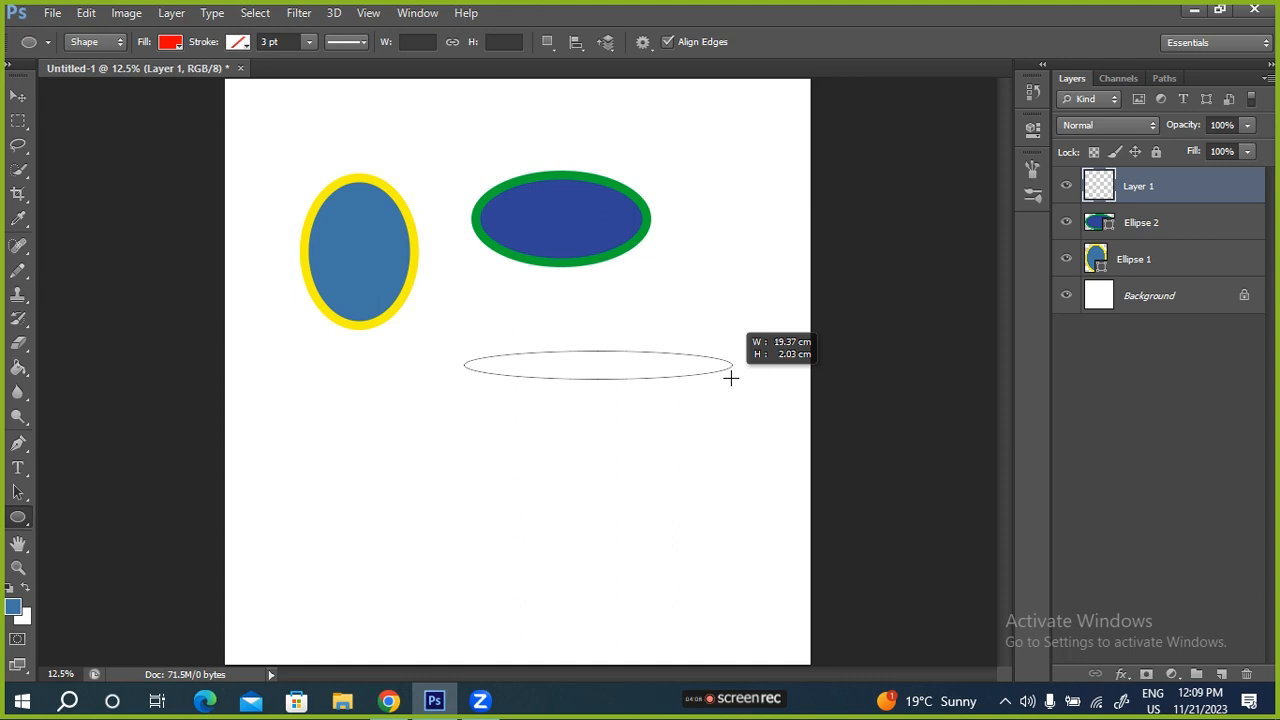
pyautogui.moveTo(730, 378); pyautogui.dragTo(730, 378)
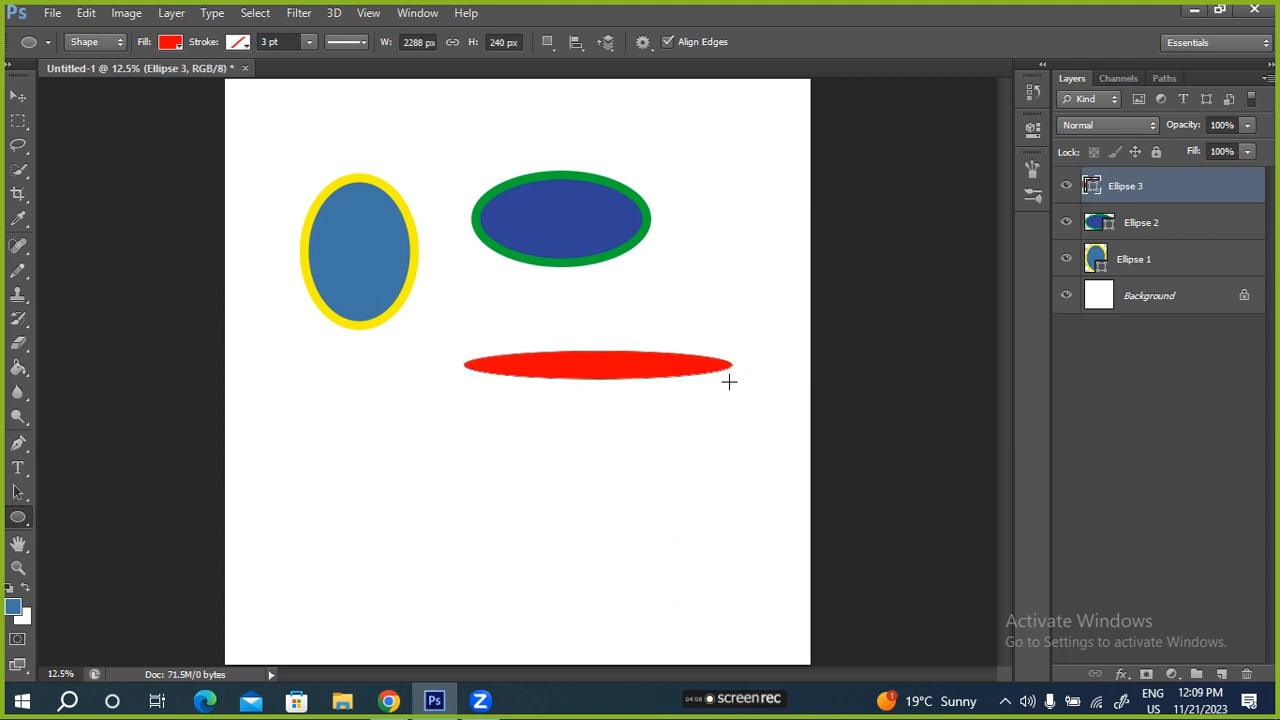
pyautogui.hotkey('ctrl', 'z')
pyautogui.moveTo(398, 361)
pyautogui.mouseDown()
pyautogui.moveTo(646, 413)
pyautogui.moveTo(703, 580)
pyautogui.moveTo(763, 549)
pyautogui.mouseUp()
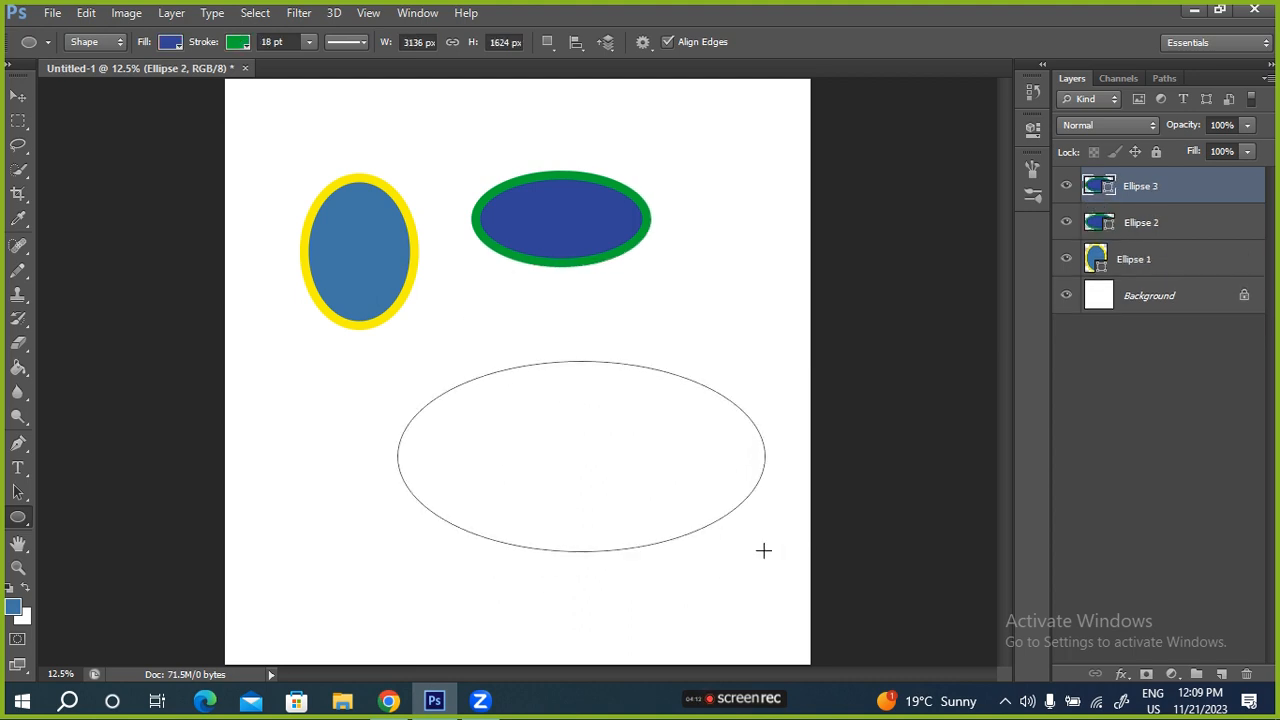
pyautogui.hotkey('ctrl', 'z')
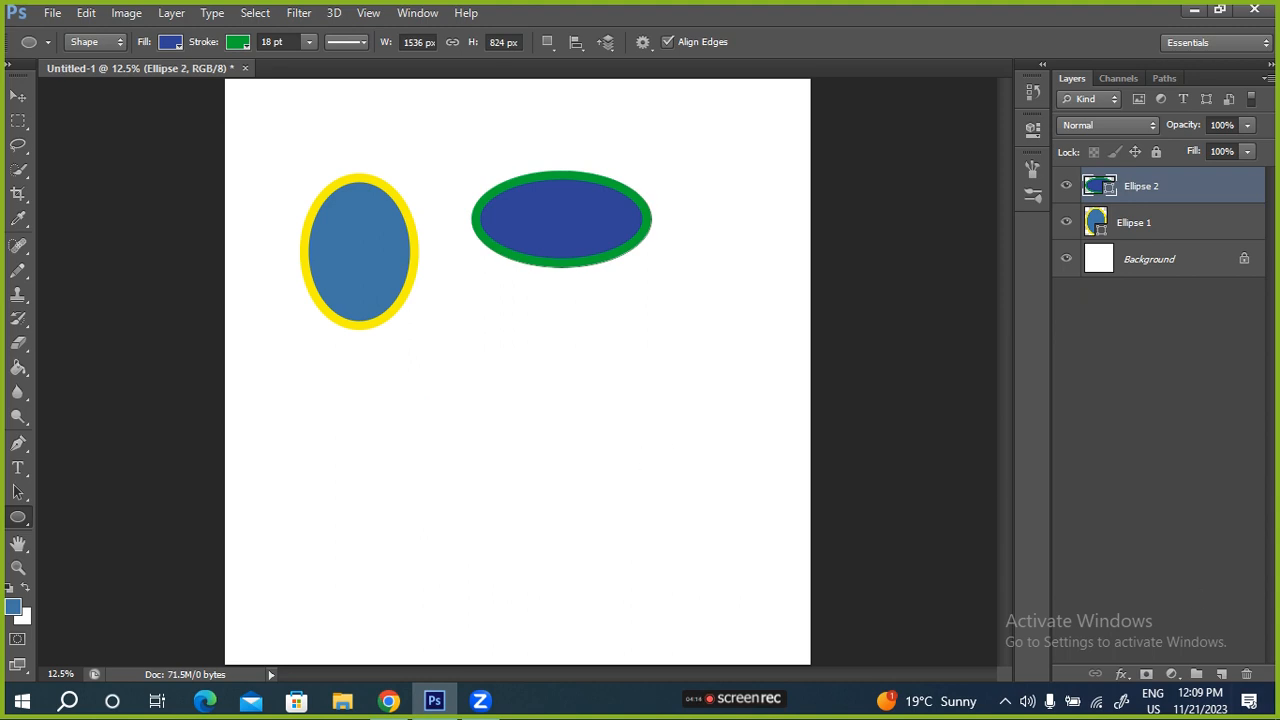
# - Add a new layer and draw a red circle about 1728 px in diameter below the vertical ellipse
pyautogui.click(1221, 674)
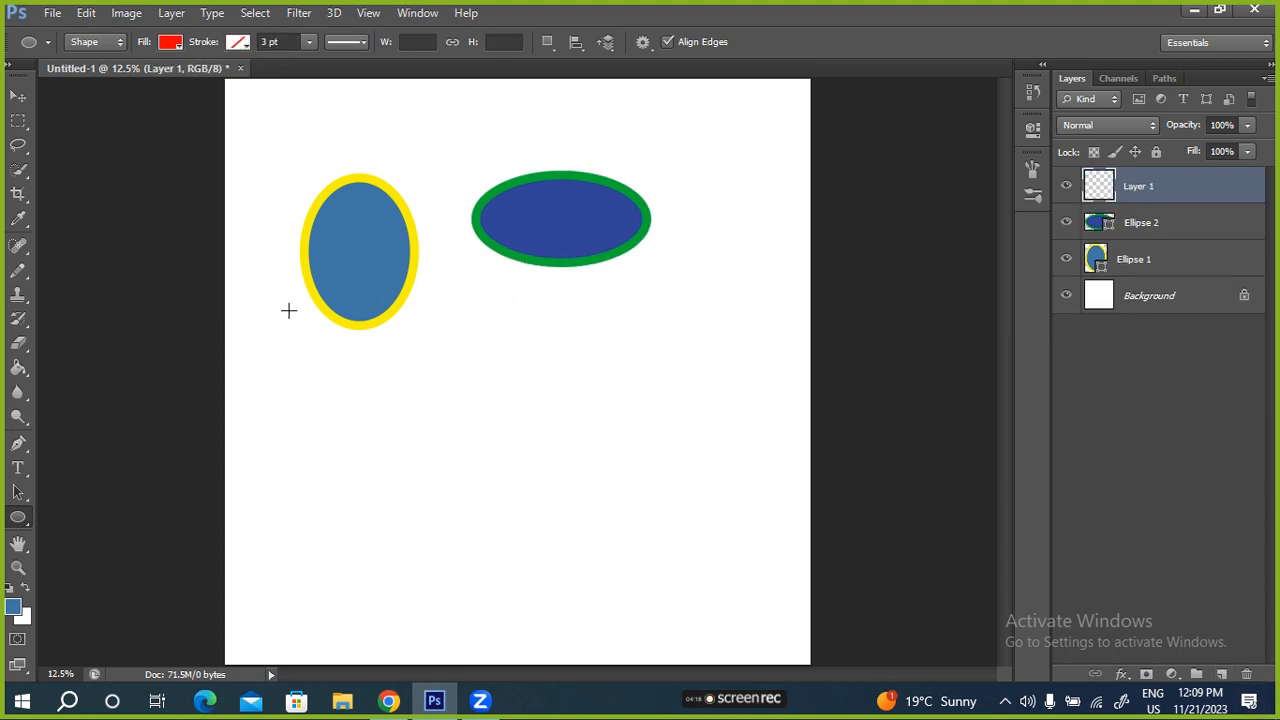
pyautogui.moveTo(327, 357); pyautogui.dragTo(697, 460)
pyautogui.press('shift')
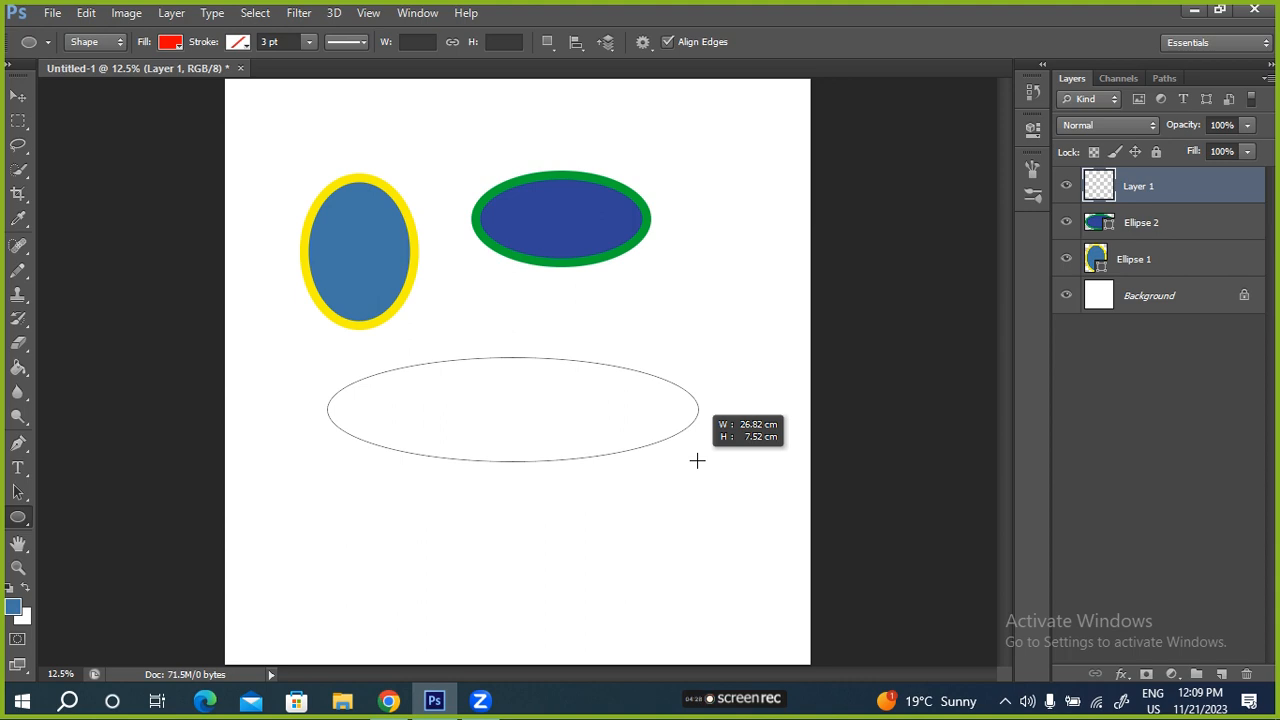
pyautogui.moveTo(697, 460); pyautogui.dragTo(697, 460)
pyautogui.press('shift')
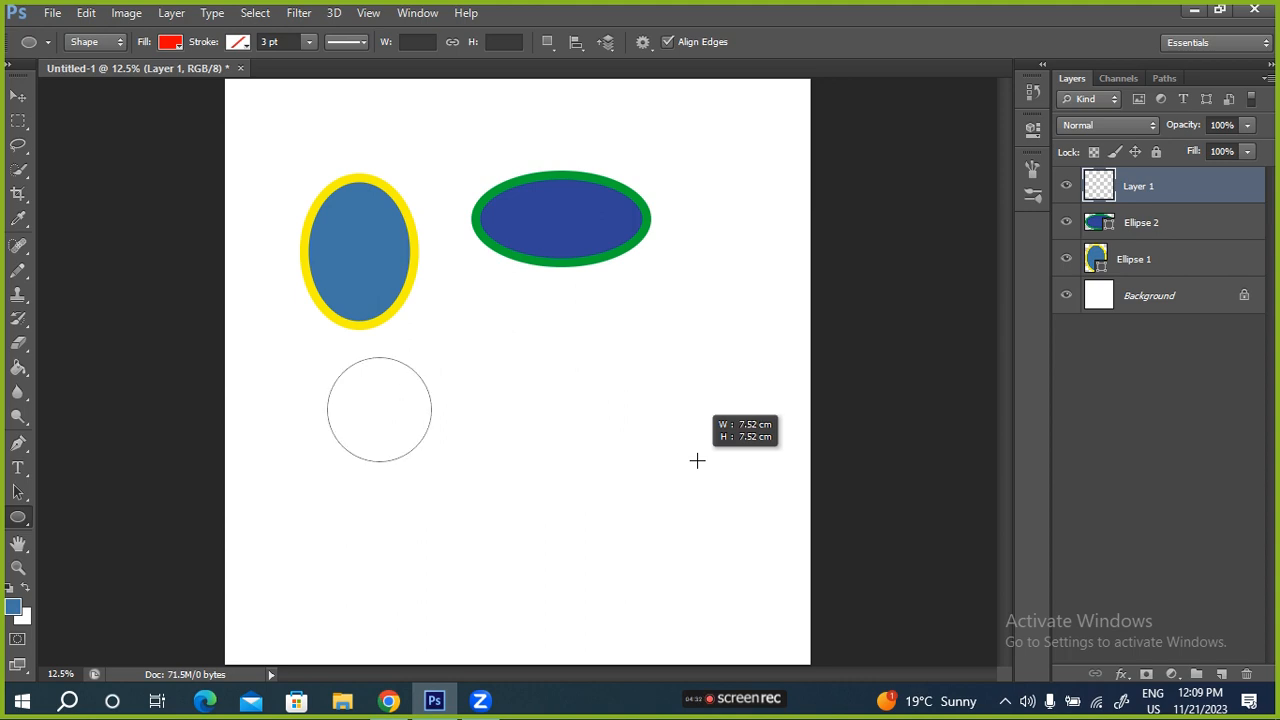
pyautogui.moveTo(697, 460); pyautogui.dragTo(697, 460)
pyautogui.press('shift')
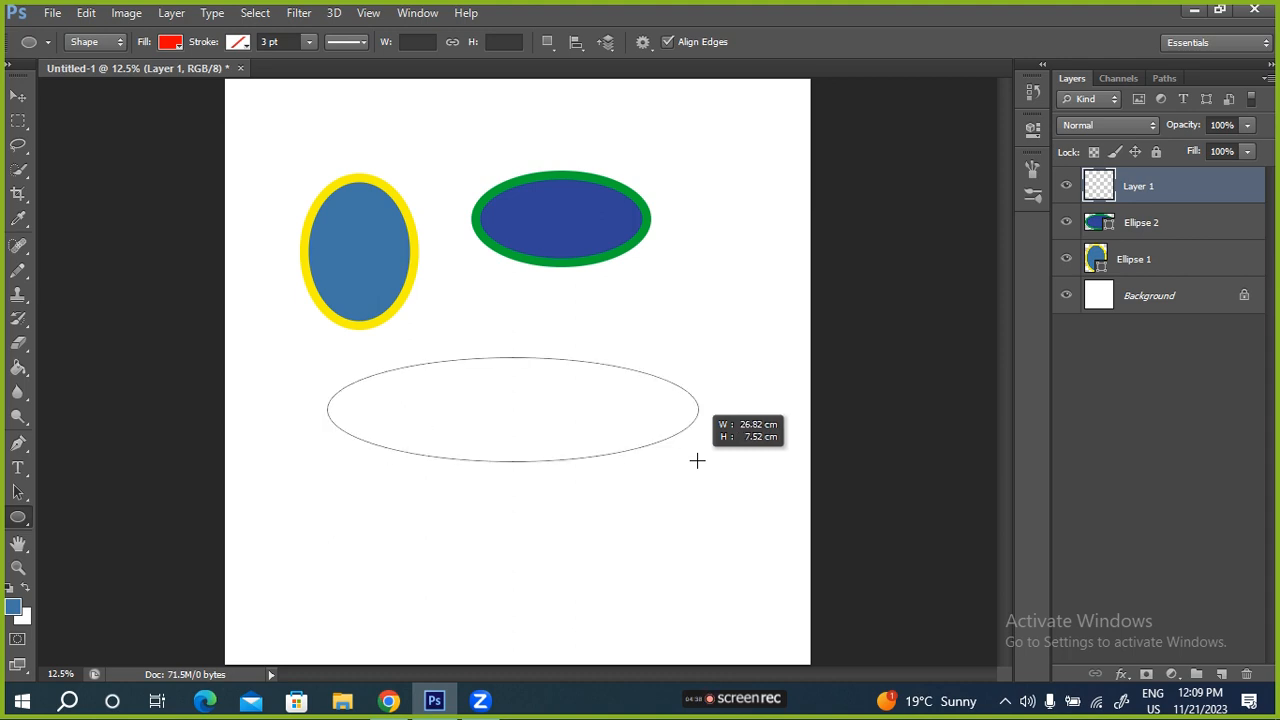
pyautogui.press('shift')
pyautogui.moveTo(697, 460); pyautogui.dragTo(621, 556)
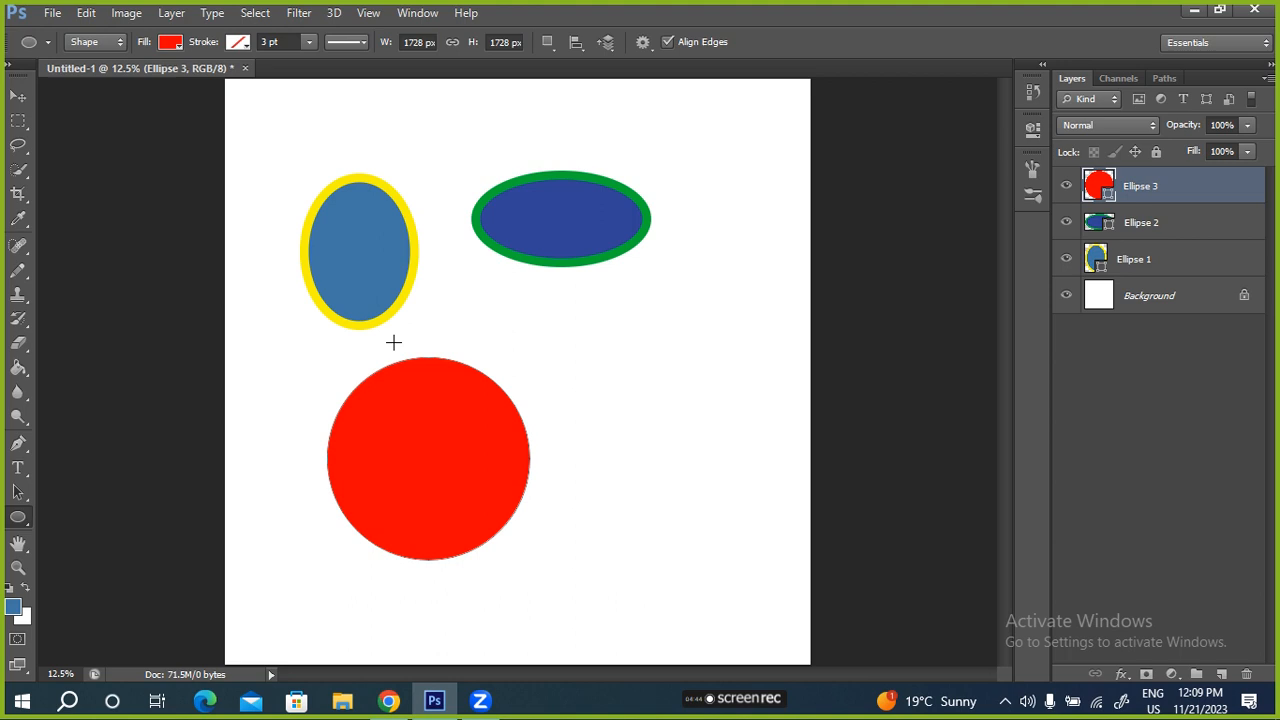
# - Add another new layer and draw a light blue circle about 872 px in diameter beside the red circle
pyautogui.click(1221, 675)
pyautogui.click(168, 43)
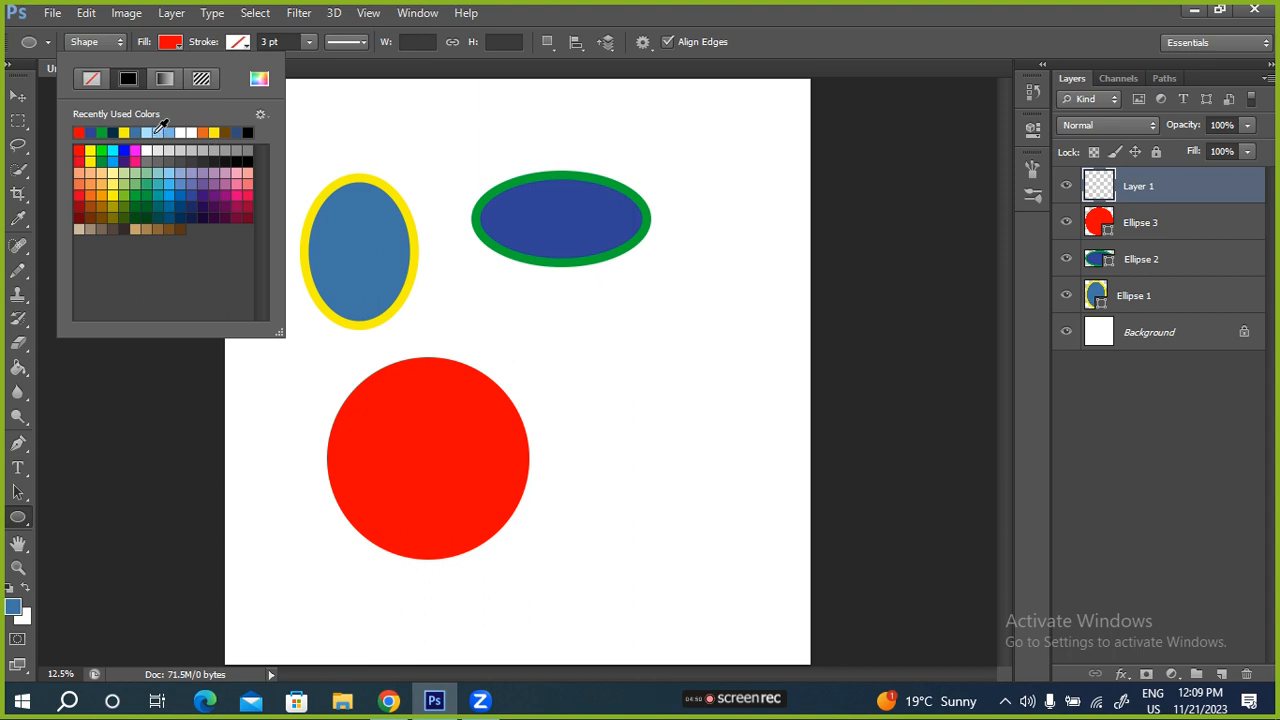
pyautogui.click(148, 132)
pyautogui.click(151, 40)
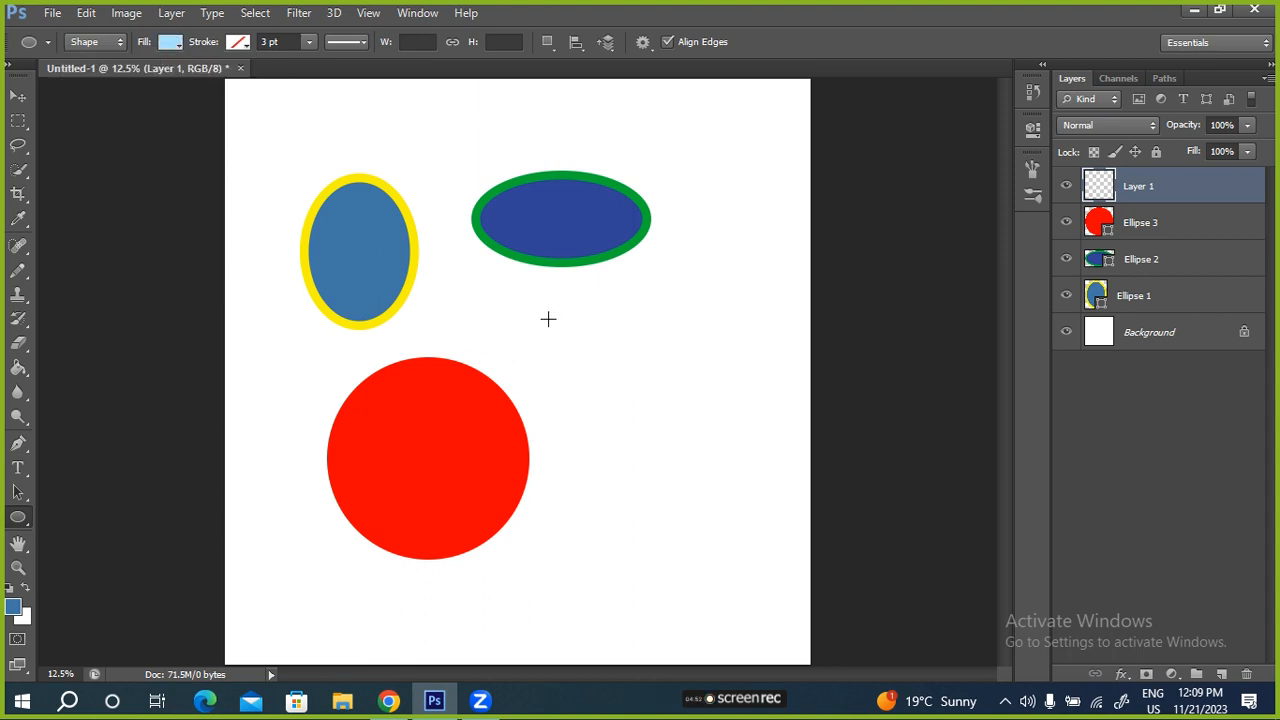
pyautogui.moveTo(588, 341); pyautogui.dragTo(688, 453)
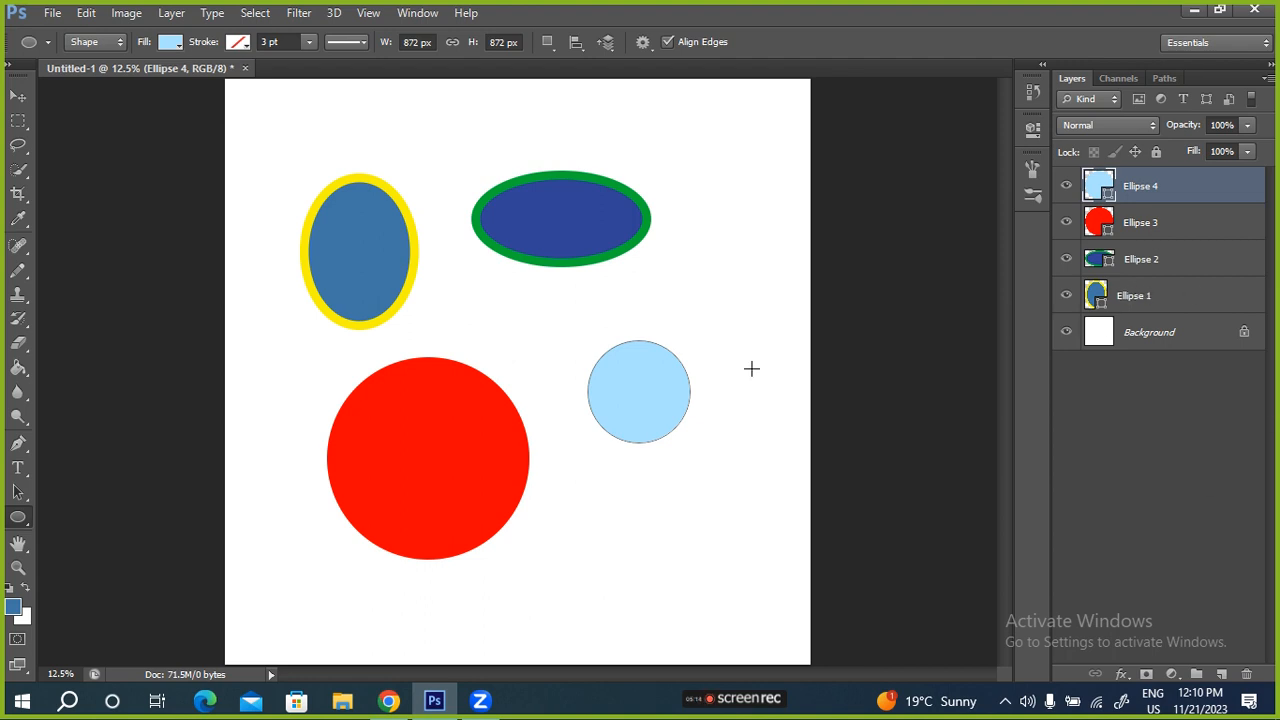
pyautogui.rightClick(16, 518)
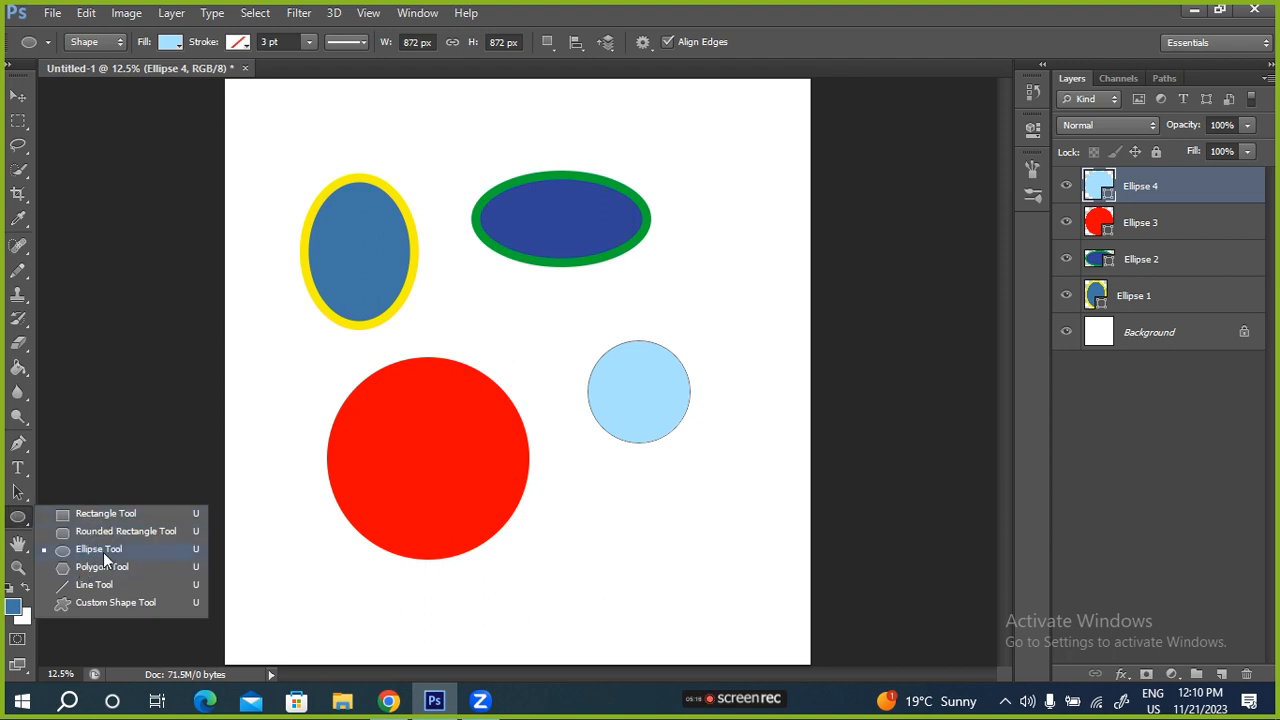
pyautogui.click(33, 532)
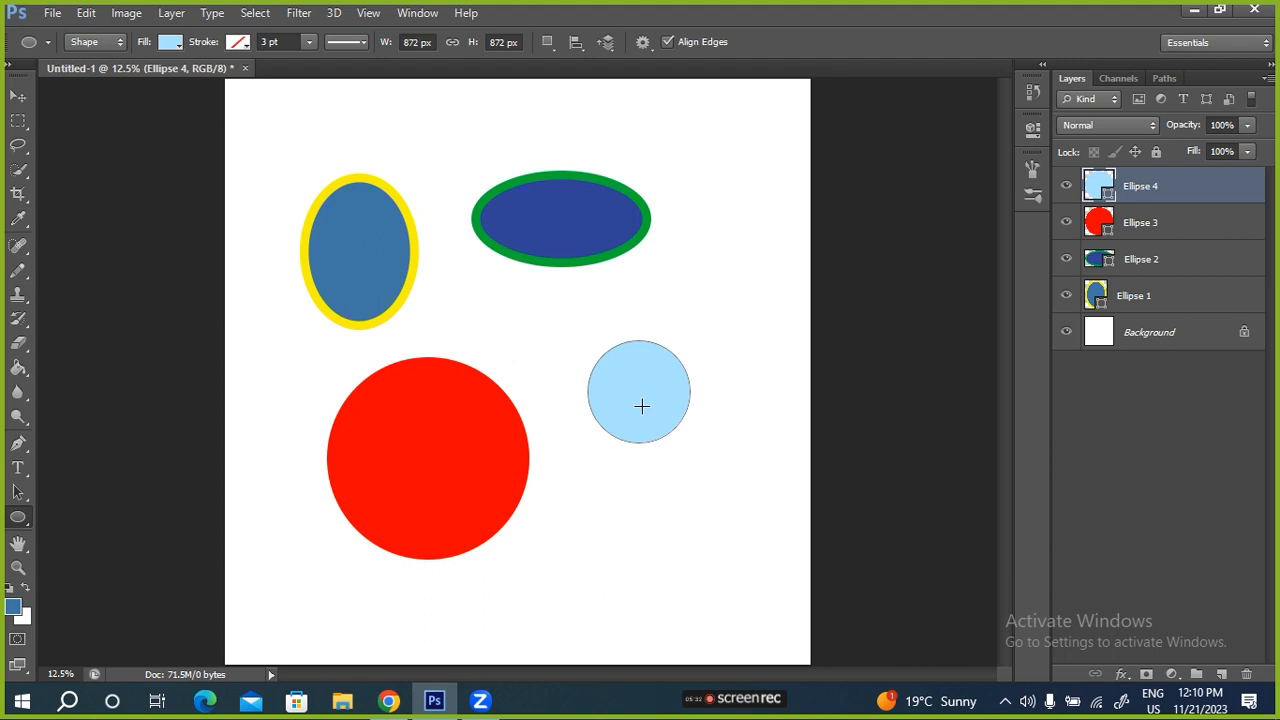
# - Scale the light blue circle up proportionally to about 1753 px with Free Transform, keeping its width and height linked
pyautogui.hotkey('ctrl', 't')
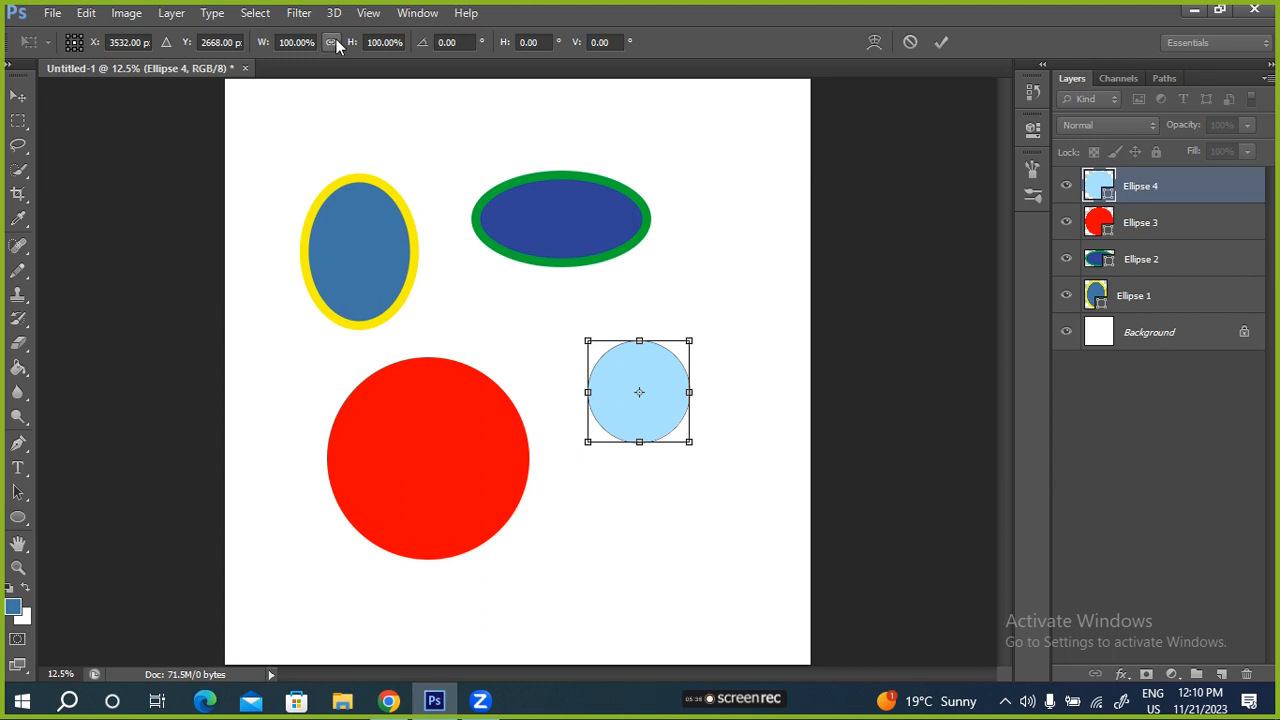
pyautogui.moveTo(261, 47); pyautogui.dragTo(355, 72)
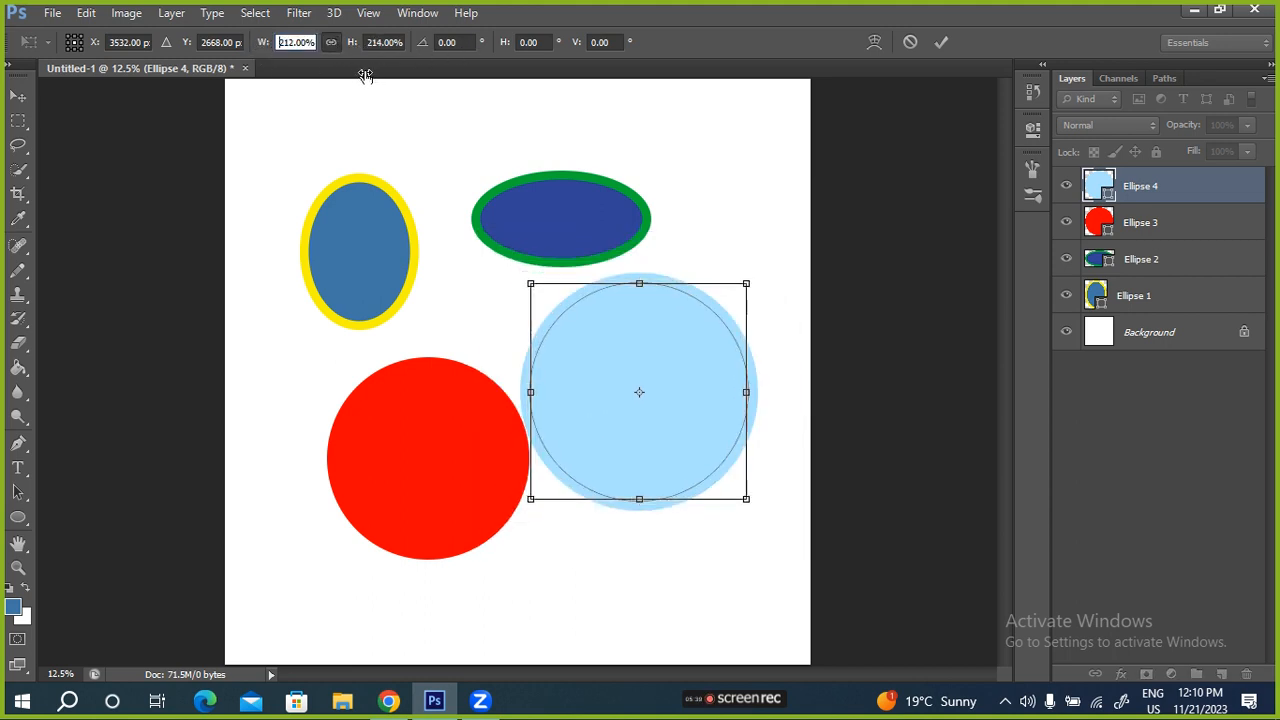
pyautogui.click(941, 43)
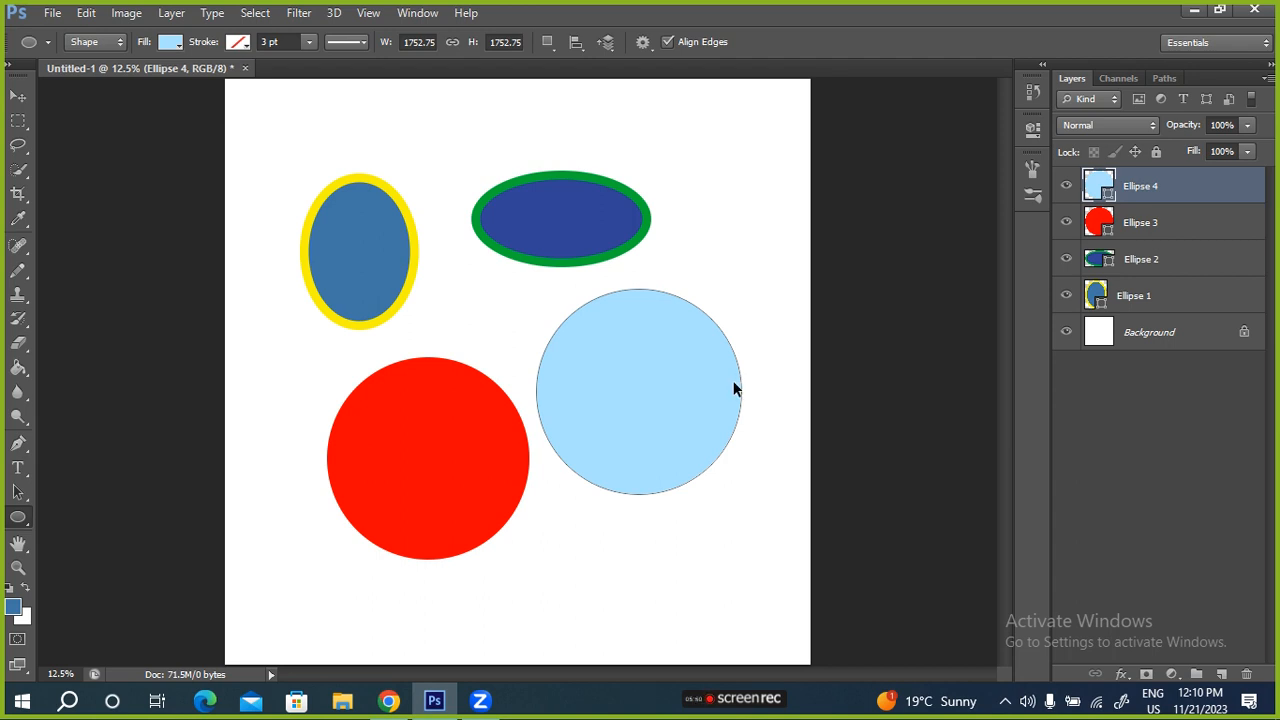
pyautogui.hotkey('ctrl', 't')
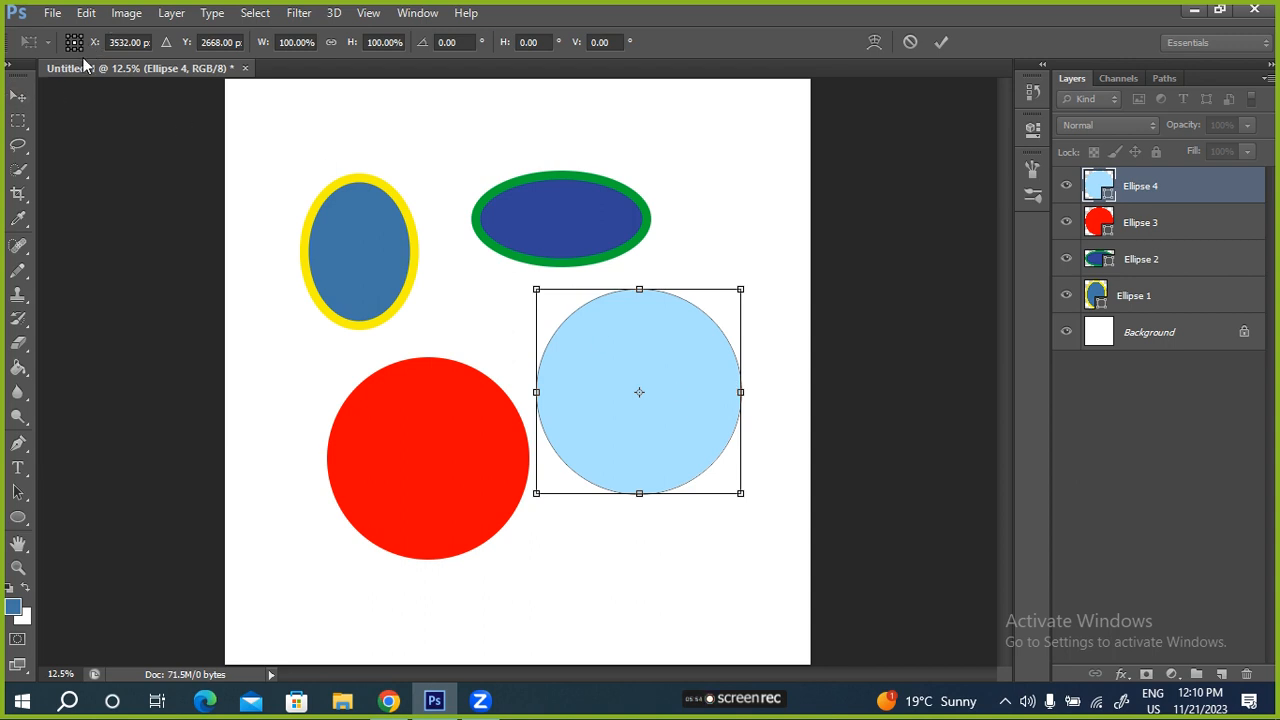
pyautogui.click(941, 42)
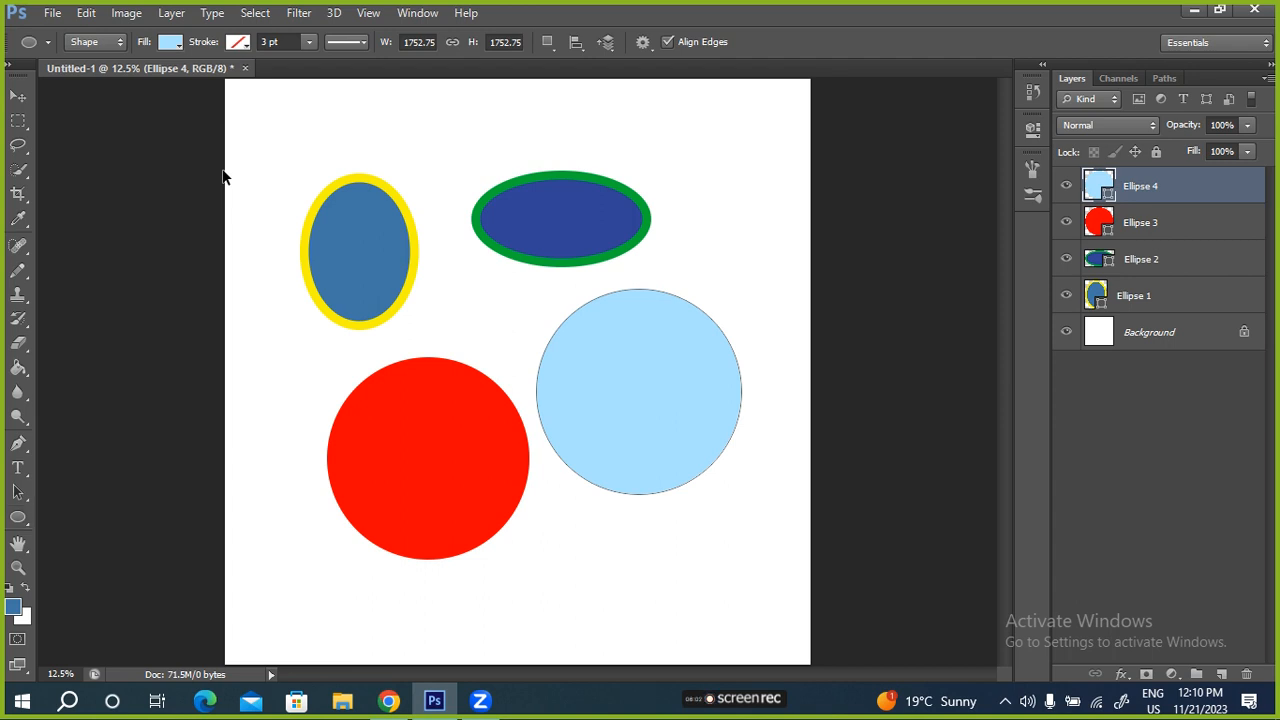
# - Stretch the light blue circle upward to about 157% height, reduce its height to nearly circular, and apply the transform
pyautogui.hotkey('ctrl', 't')
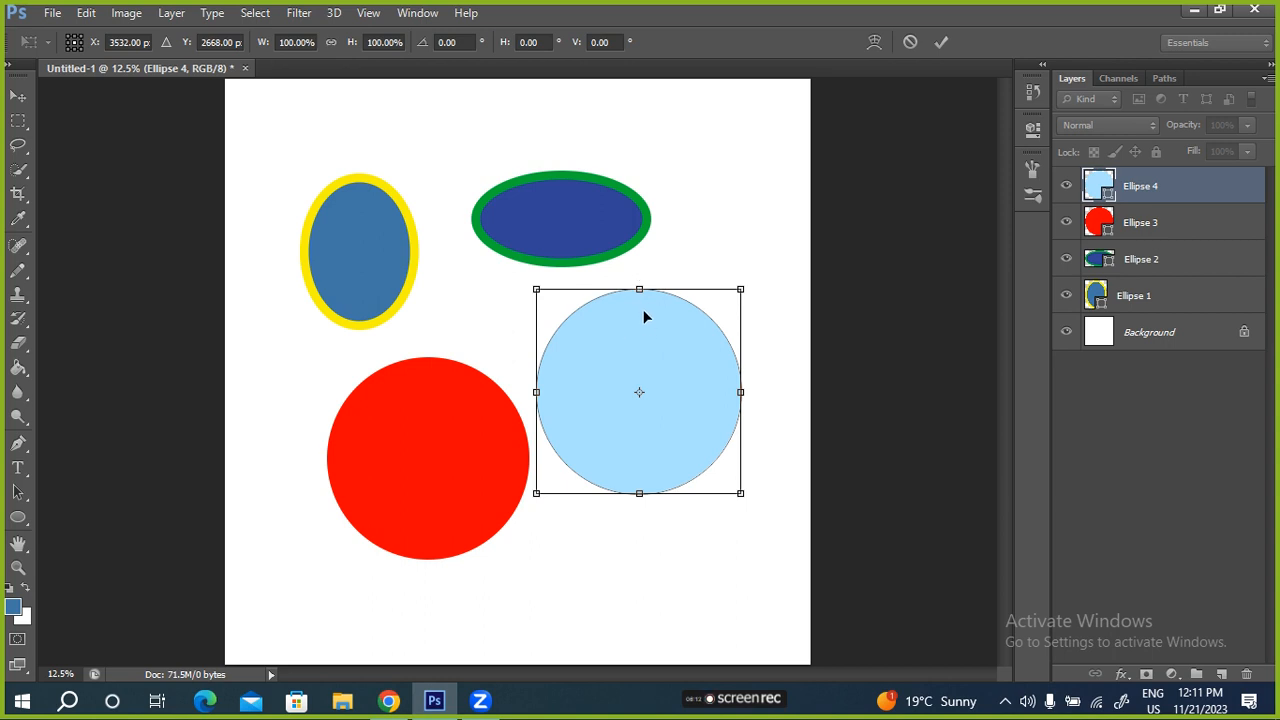
pyautogui.moveTo(640, 286); pyautogui.dragTo(638, 171)
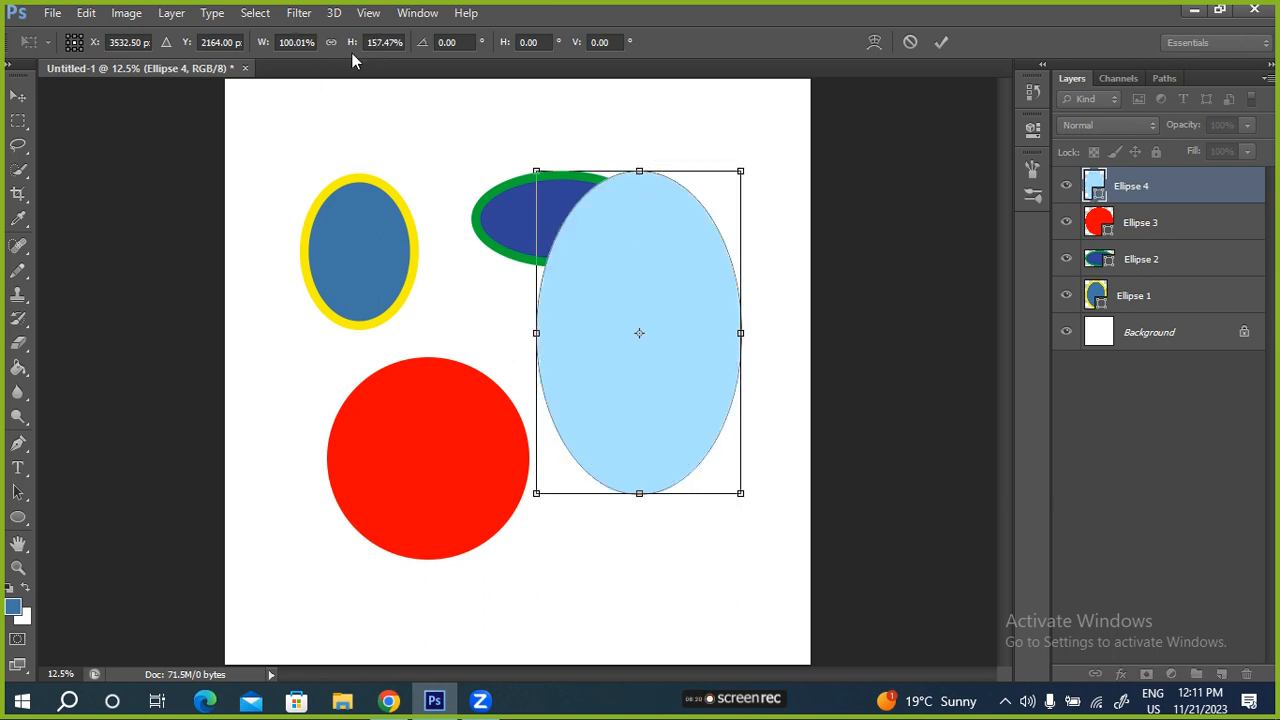
pyautogui.moveTo(352, 44); pyautogui.dragTo(334, 63)
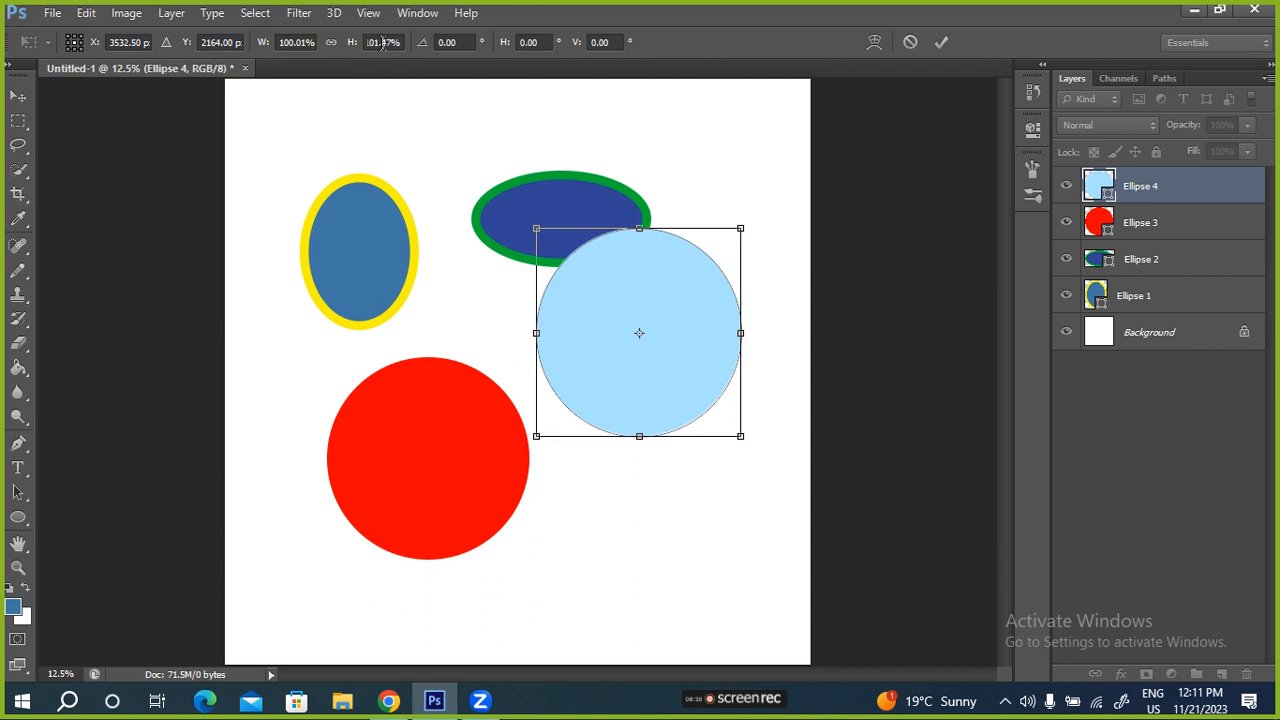
pyautogui.click(941, 42)
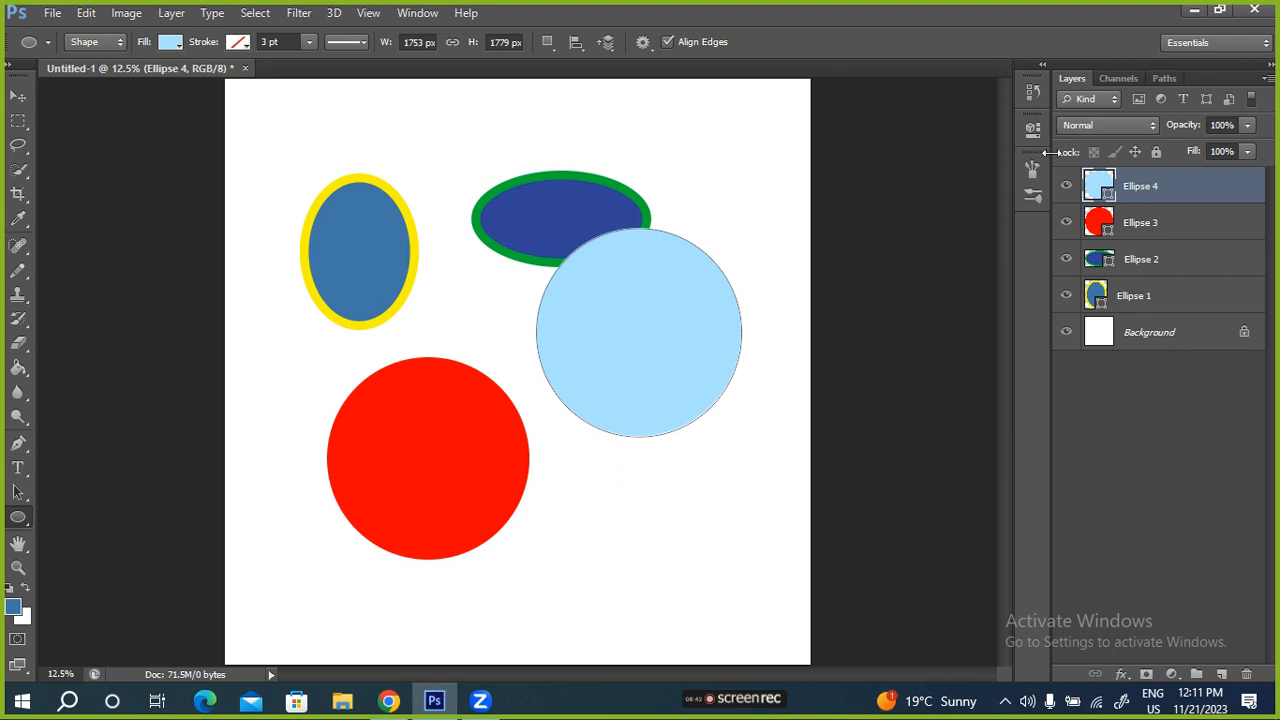
# - Revert the document to the history state just after the light blue circle was drawn
pyautogui.click(1032, 93)
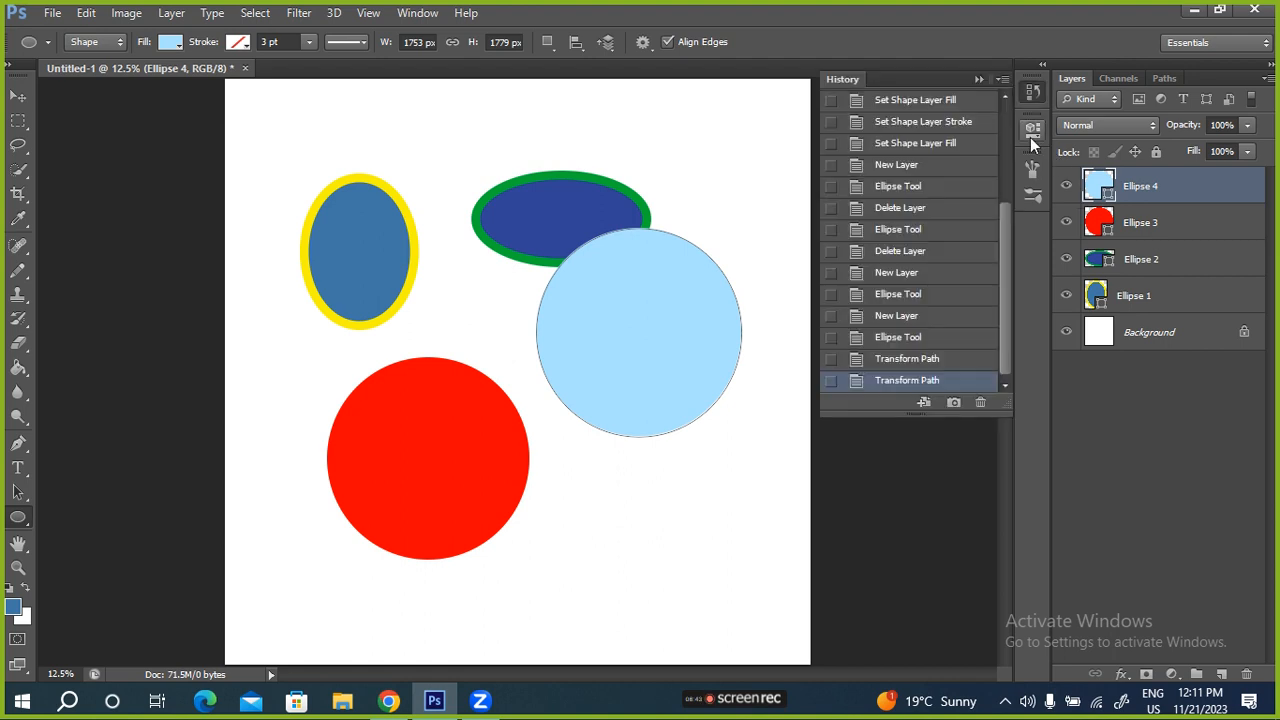
pyautogui.click(918, 340)
pyautogui.click(979, 79)
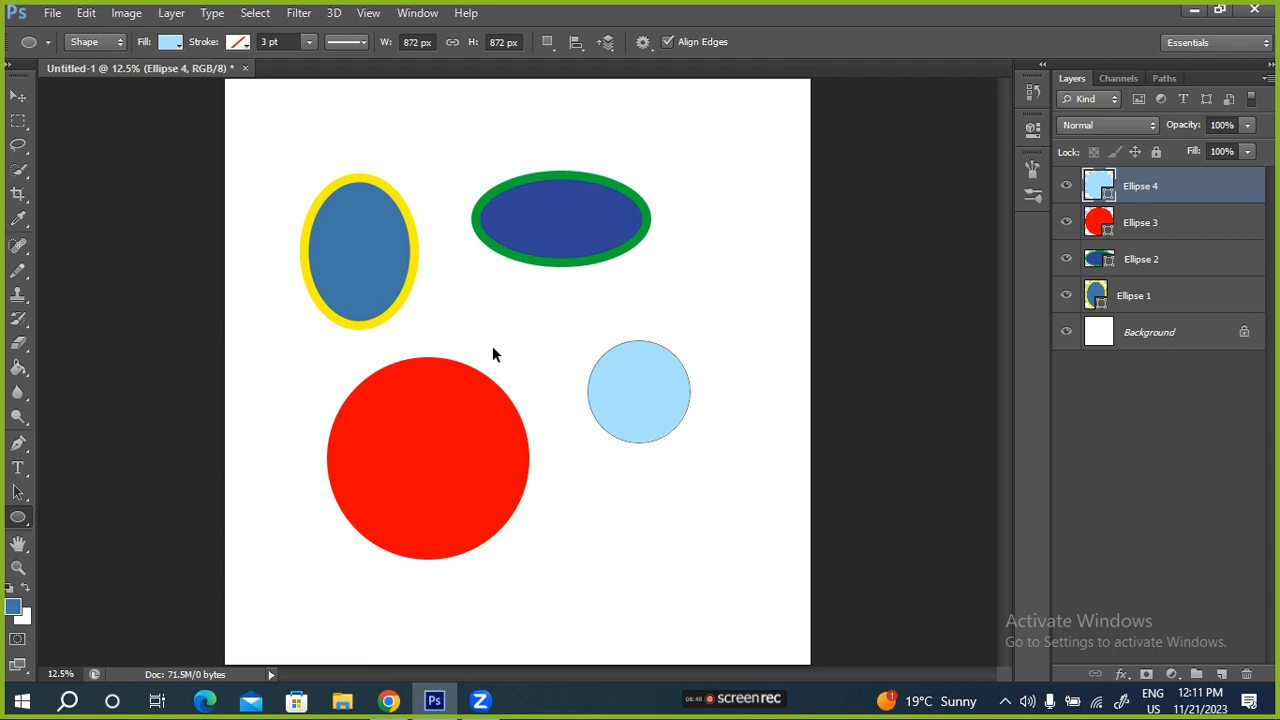
# - Try a 99% width scale on the light blue circle and set it back to 100%
pyautogui.hotkey('ctrl', 't')
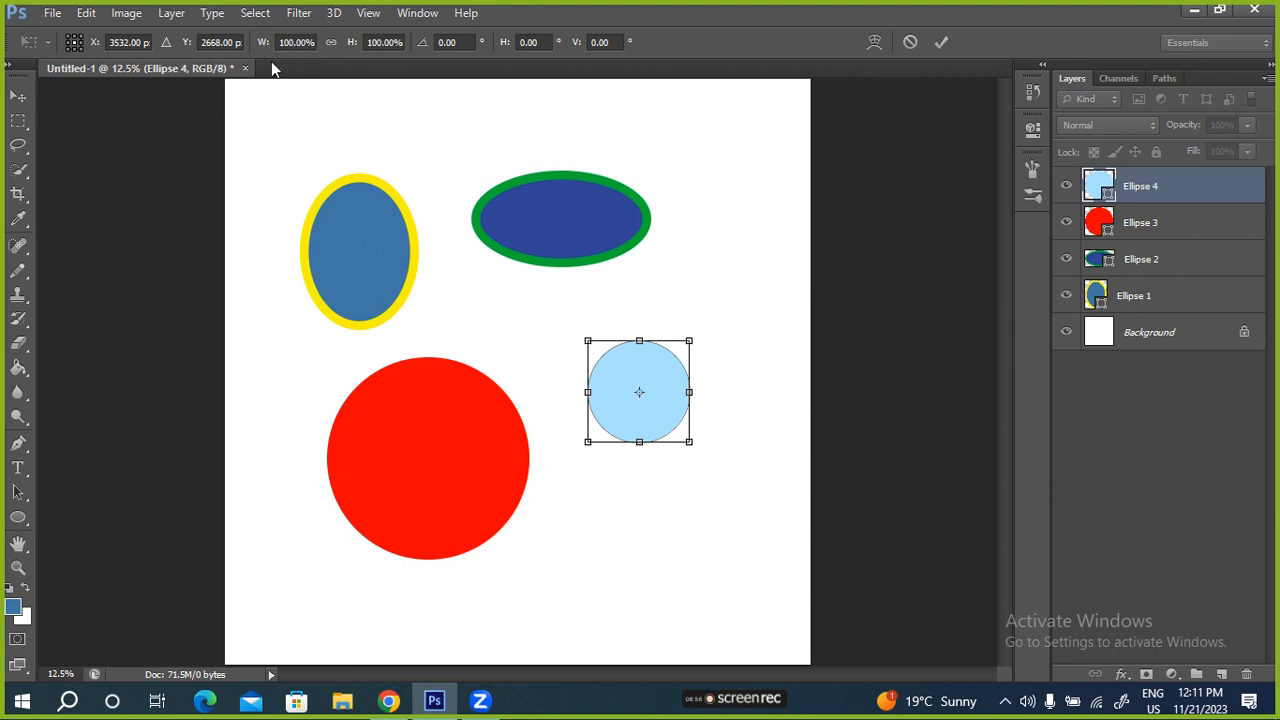
pyautogui.moveTo(259, 47)
pyautogui.mouseDown()
pyautogui.moveTo(298, 46)
pyautogui.moveTo(197, 67)
pyautogui.moveTo(260, 50)
pyautogui.mouseUp()
pyautogui.click(311, 41)
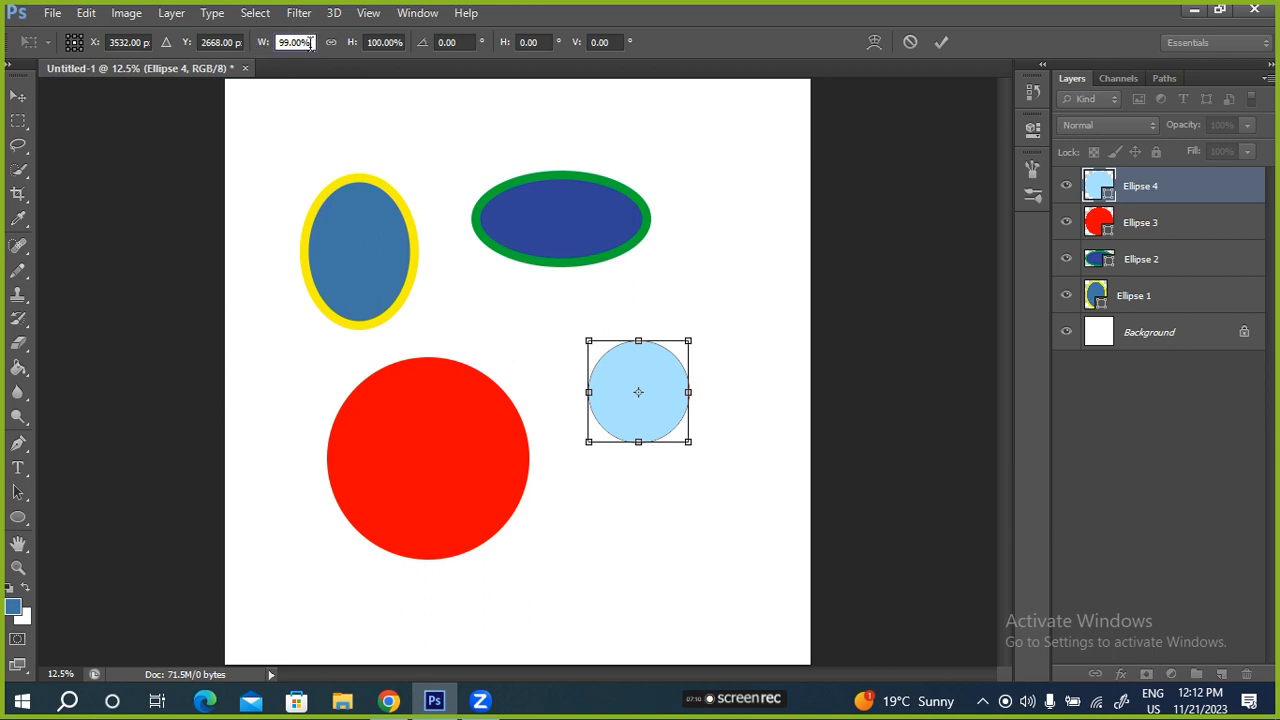
pyautogui.press('Up')
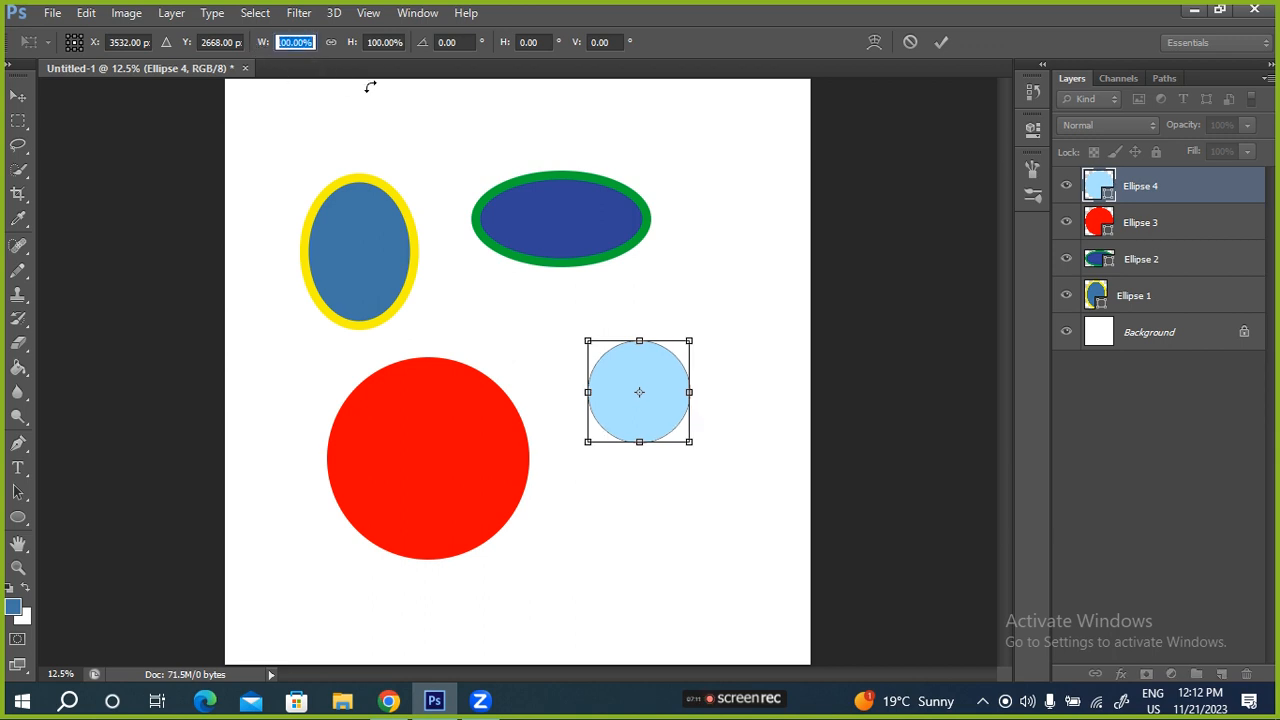
pyautogui.press('Right')
pyautogui.click(943, 42)
pyautogui.press('u')
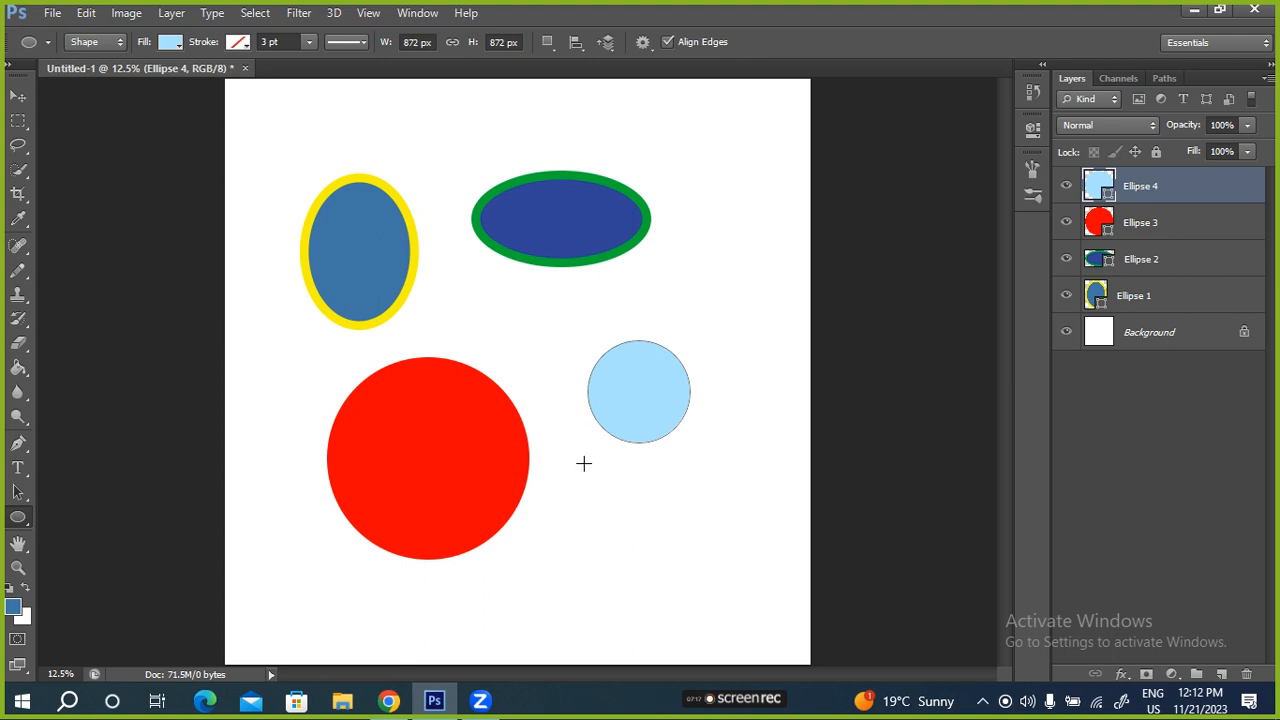
# - Scale the light blue circle to 184% with width and height linked, and apply the transform
pyautogui.hotkey('ctrl', 't')
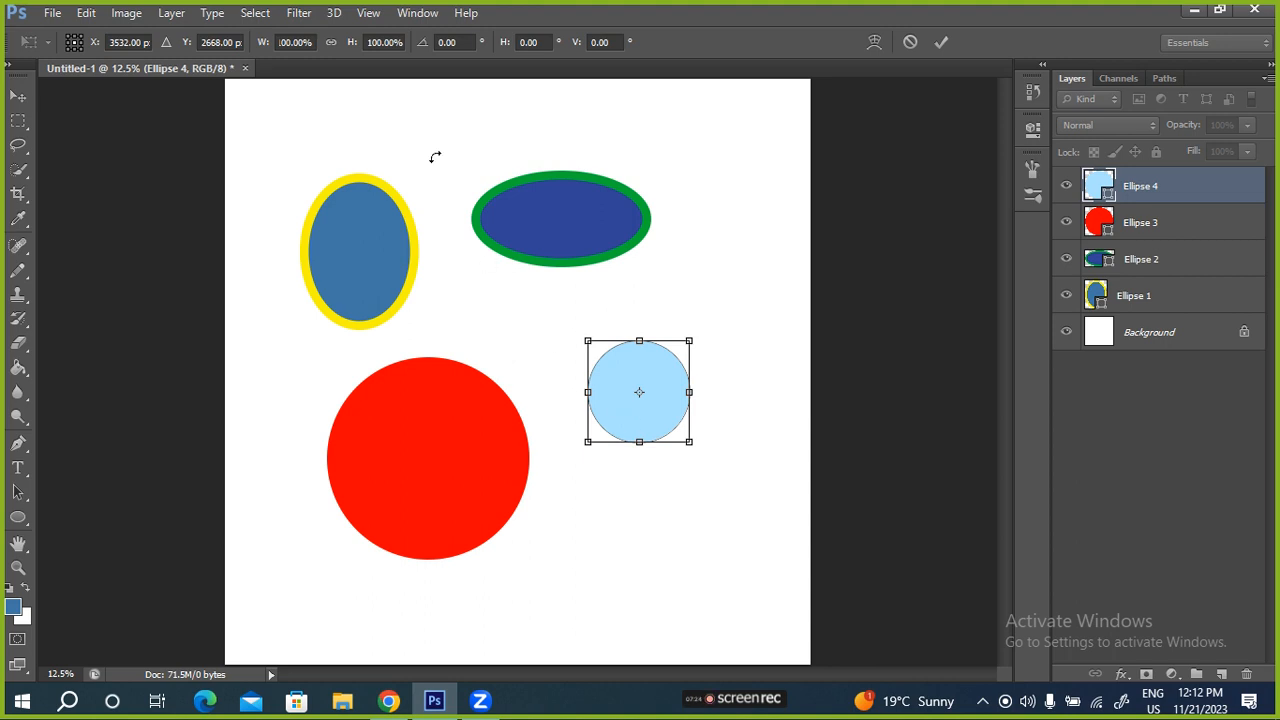
pyautogui.click(331, 42)
pyautogui.moveTo(351, 46); pyautogui.dragTo(291, 45)
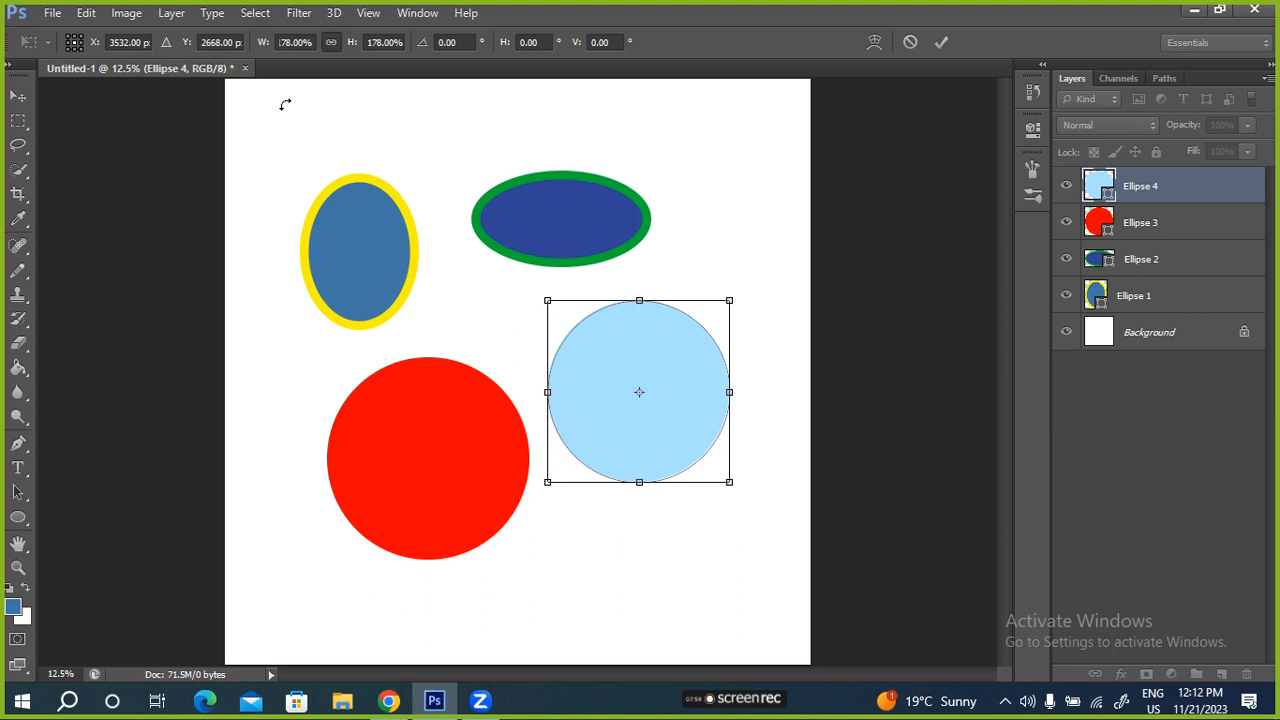
pyautogui.moveTo(257, 45); pyautogui.dragTo(268, 82)
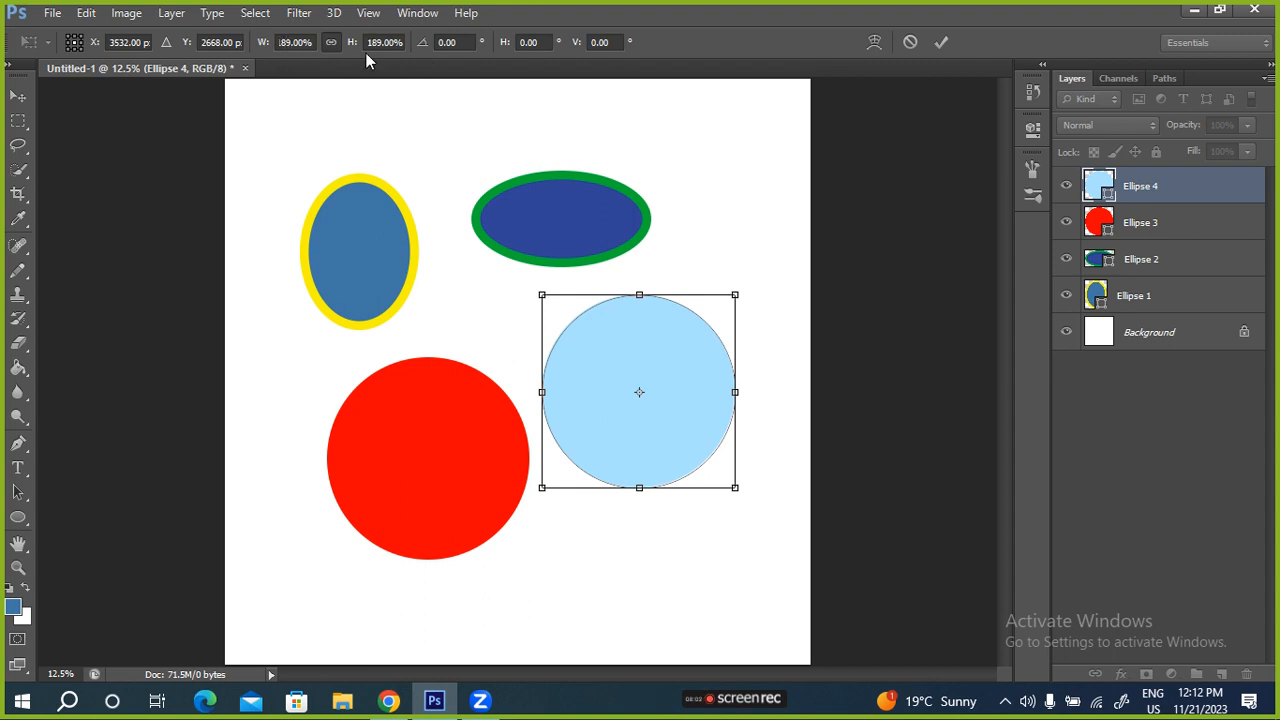
pyautogui.moveTo(263, 43); pyautogui.dragTo(240, 48)
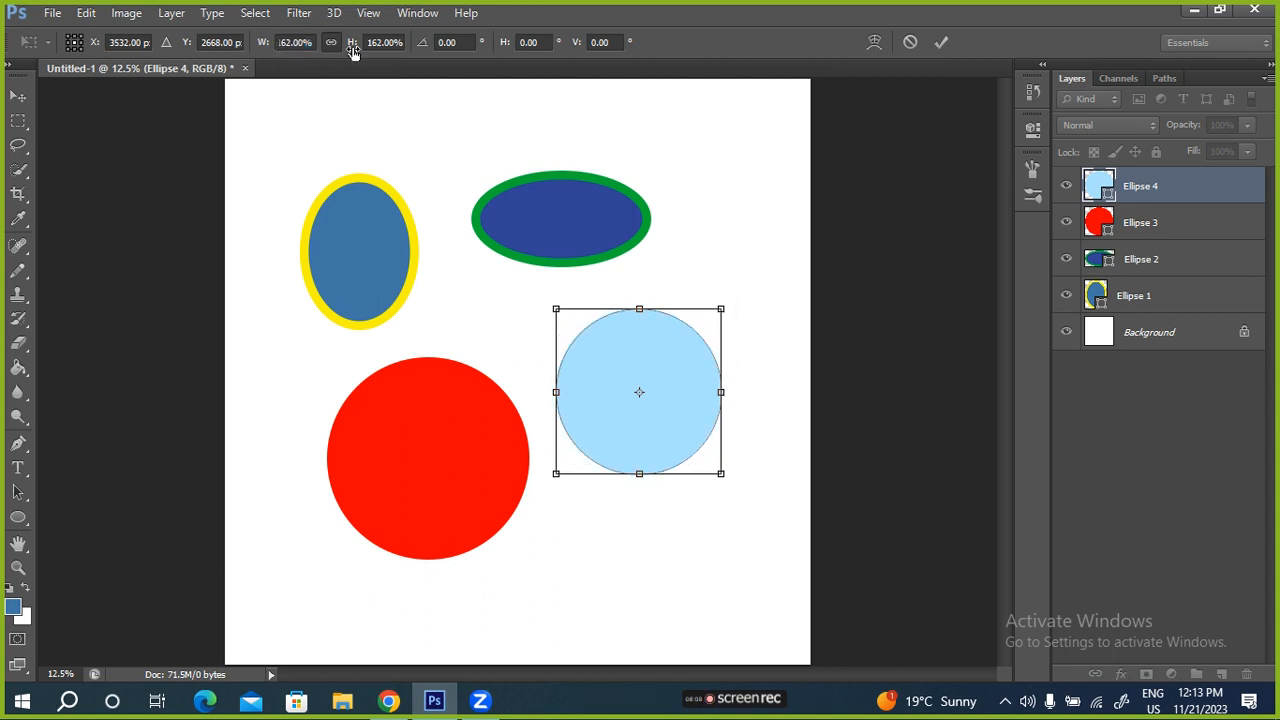
pyautogui.moveTo(352, 52); pyautogui.dragTo(370, 52)
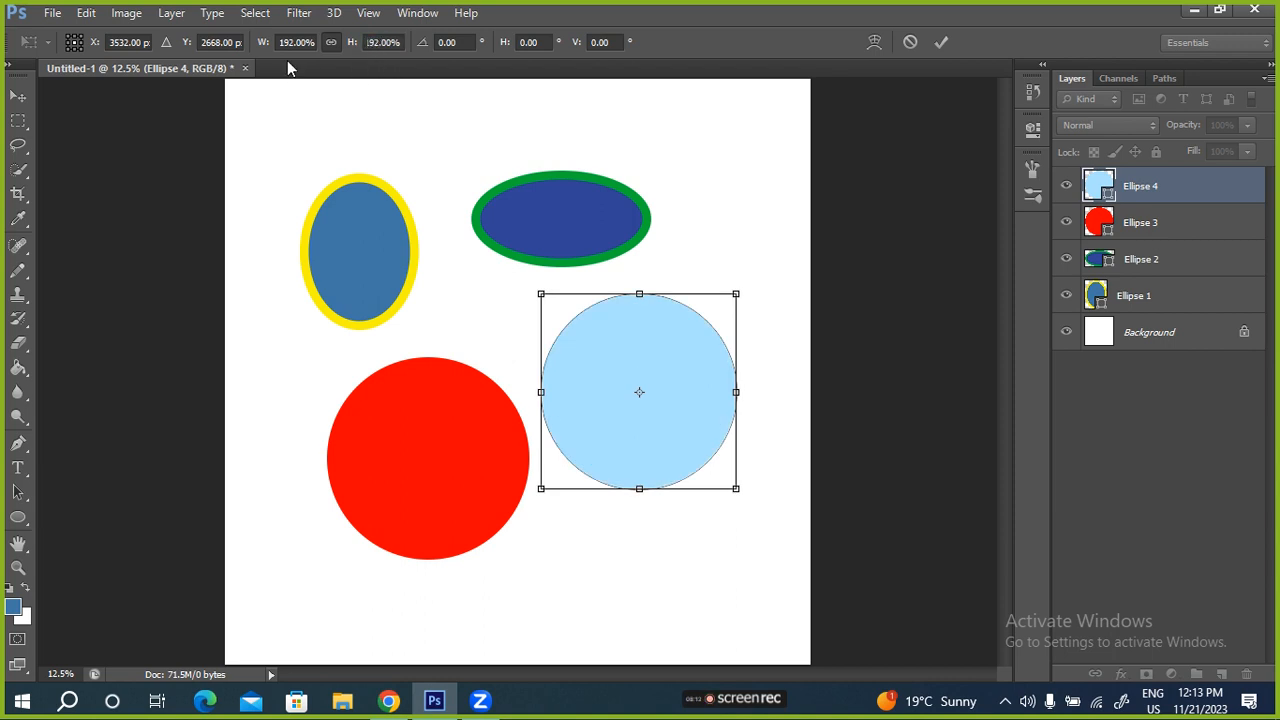
pyautogui.moveTo(347, 52); pyautogui.dragTo(342, 48)
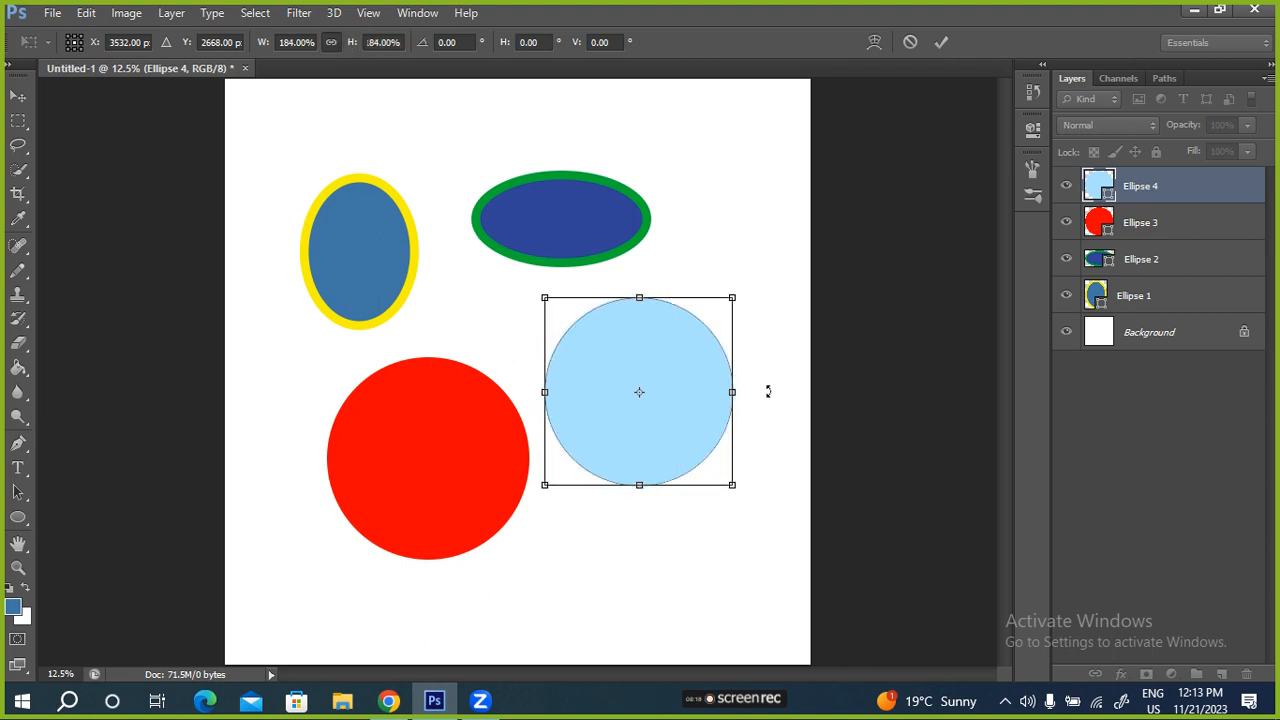
pyautogui.click(941, 42)
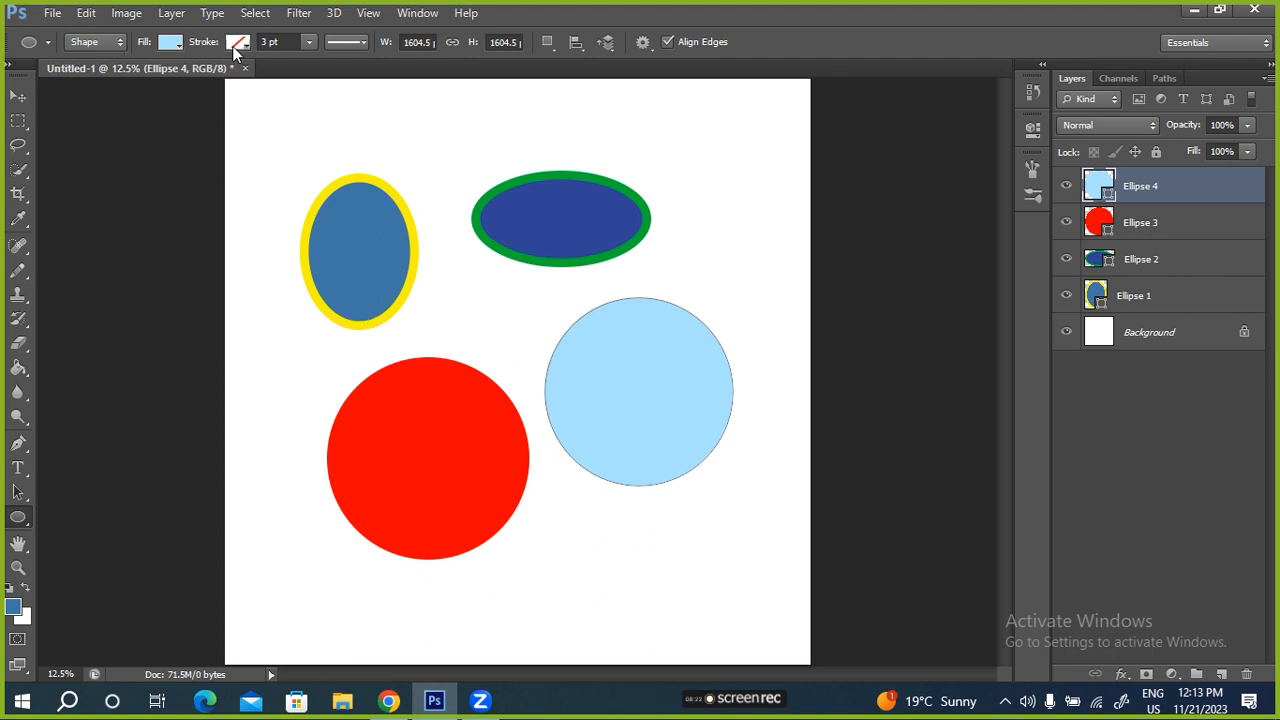
pyautogui.click(237, 44)
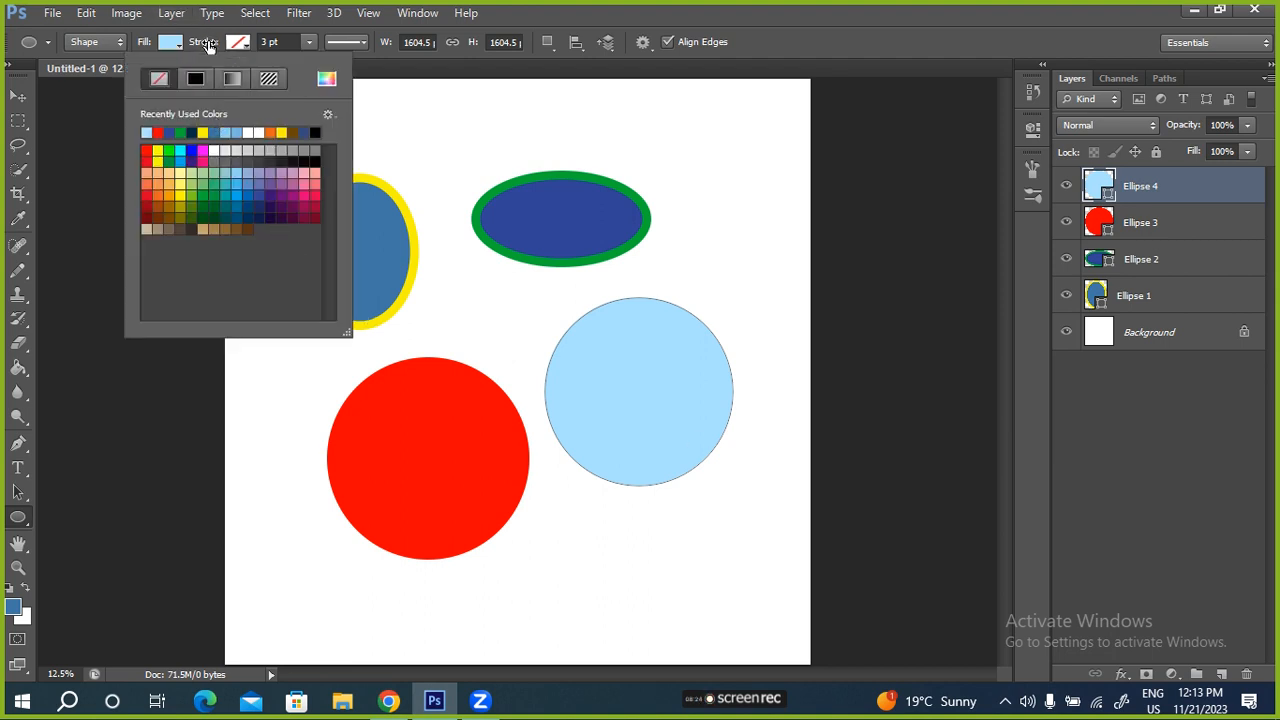
pyautogui.click(237, 44)
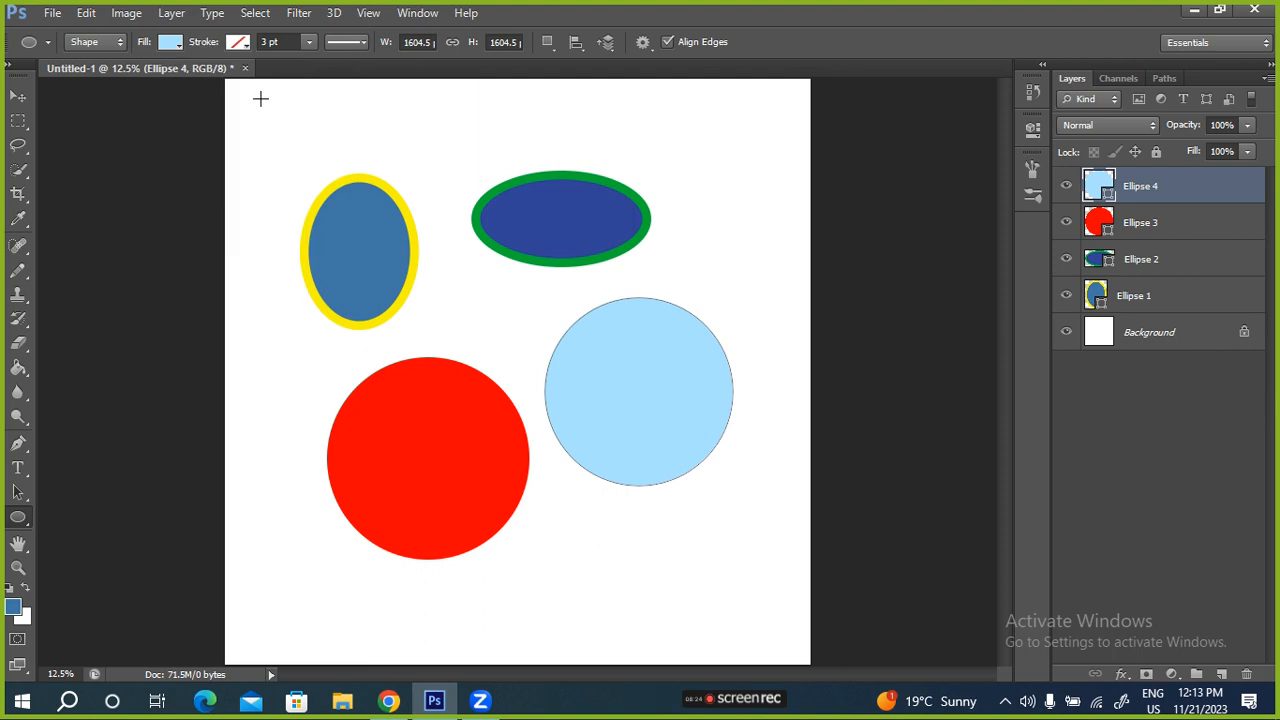
# - Move the light blue circle down into the lower-right corner of the canvas
pyautogui.click(1155, 298)
pyautogui.click(1160, 190)
pyautogui.click(18, 96)
pyautogui.moveTo(657, 424); pyautogui.dragTo(696, 518)
# - Move the red circle into the canvas's lower-left corner and shift the horizontal ellipse right and slightly down
pyautogui.click(1147, 222)
pyautogui.moveTo(452, 453); pyautogui.dragTo(402, 530)
pyautogui.click(1150, 258)
pyautogui.moveTo(566, 246); pyautogui.dragTo(640, 268)
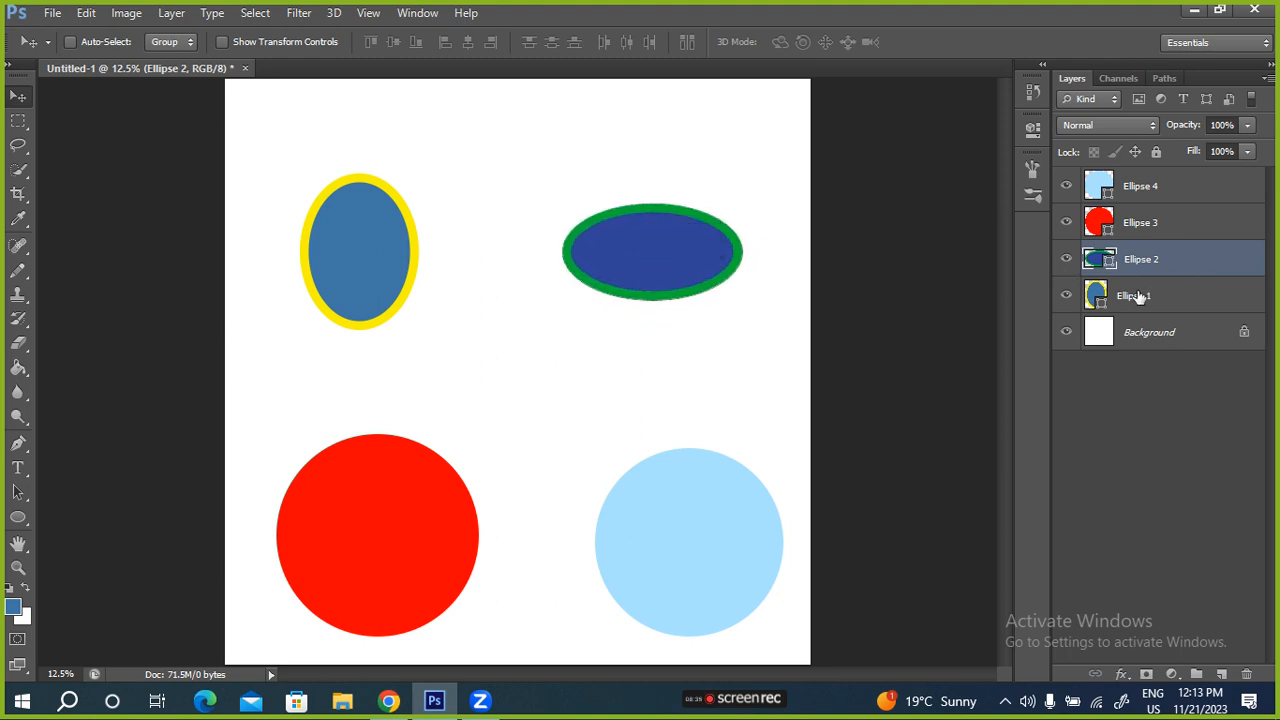
# - Free Transform the green-outlined ellipse with width and height unlinked, scaling it to about 108% wide and 198% high
pyautogui.click(1135, 296)
pyautogui.click(1149, 270)
pyautogui.hotkey('ctrl', 't')
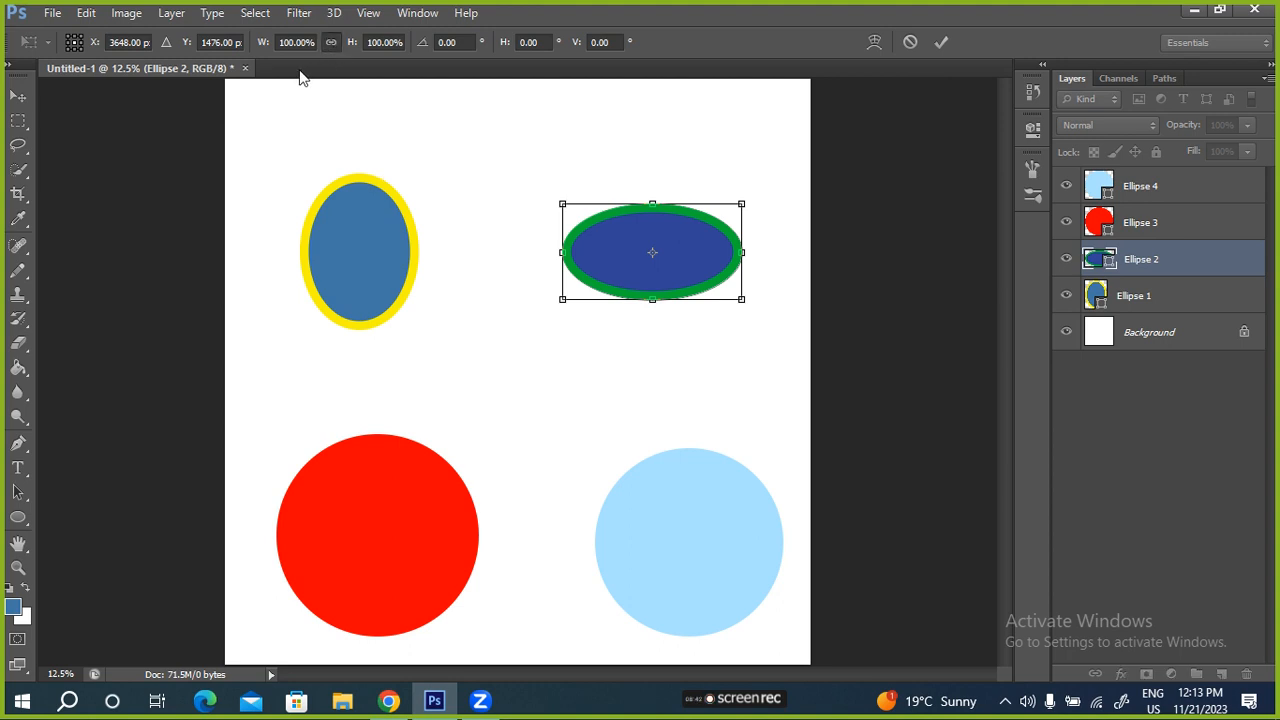
pyautogui.moveTo(266, 48)
pyautogui.mouseDown()
pyautogui.moveTo(280, 46)
pyautogui.moveTo(269, 64)
pyautogui.mouseUp()
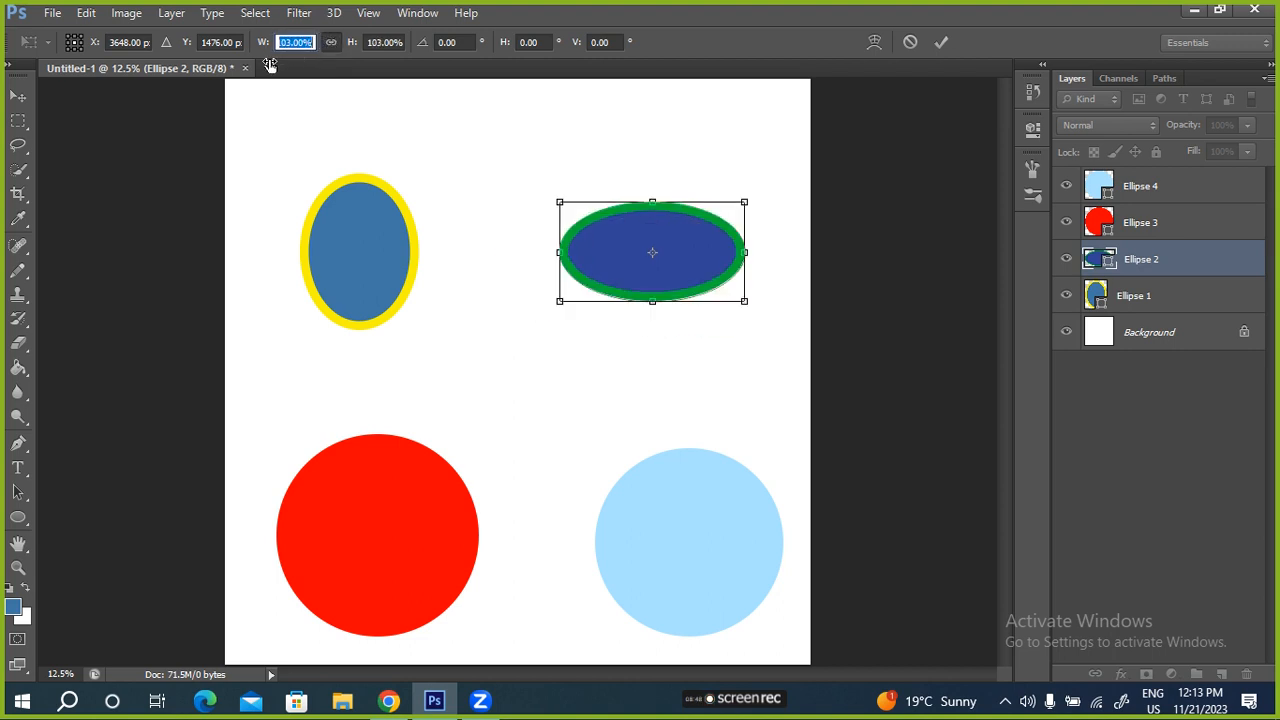
pyautogui.moveTo(265, 50)
pyautogui.mouseDown()
pyautogui.moveTo(308, 43)
pyautogui.moveTo(263, 43)
pyautogui.mouseUp()
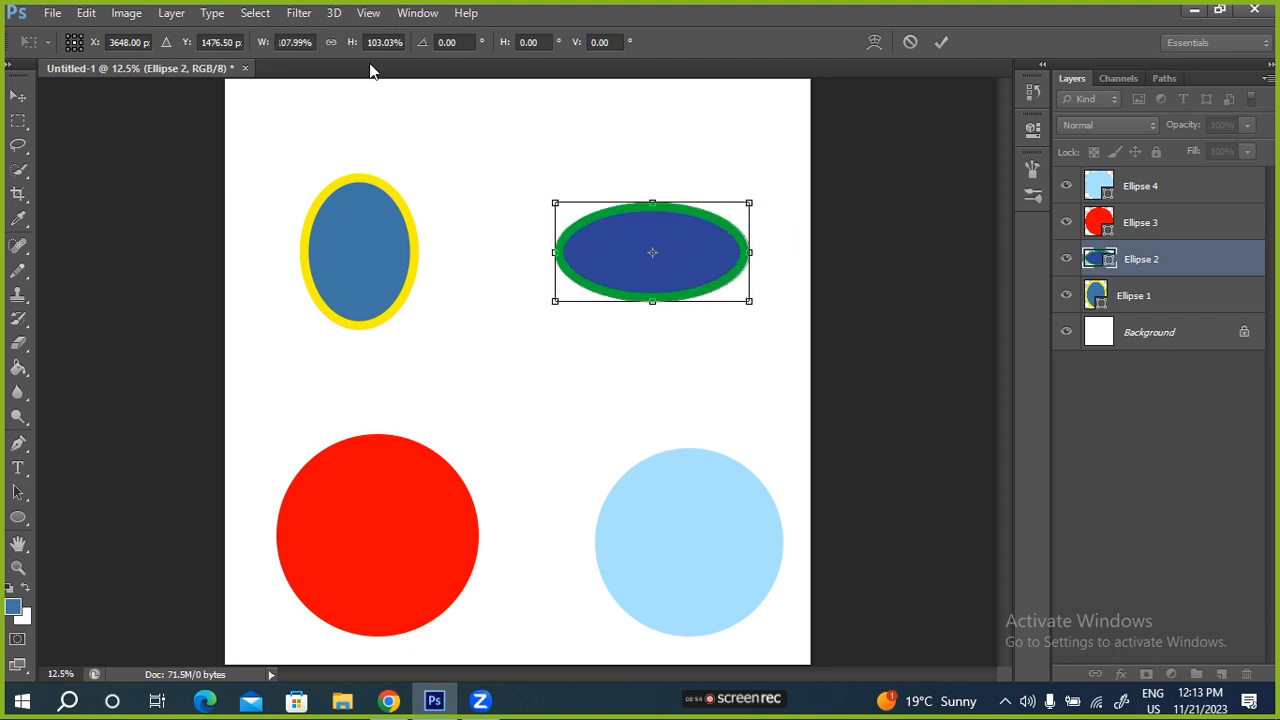
pyautogui.moveTo(353, 45); pyautogui.dragTo(442, 30)
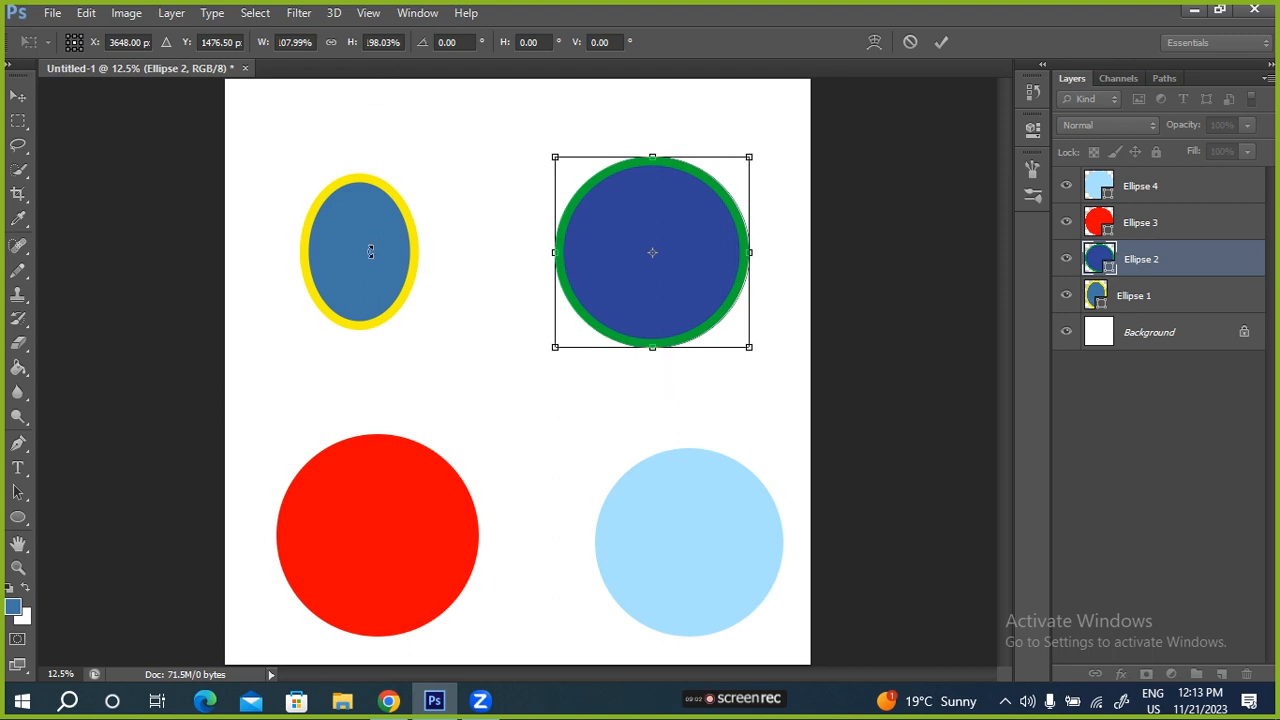
# - Narrow the green-outlined ellipse to about 61% width, then rotate it about 90° and shift it left and slightly up
pyautogui.moveTo(559, 258); pyautogui.dragTo(641, 253)
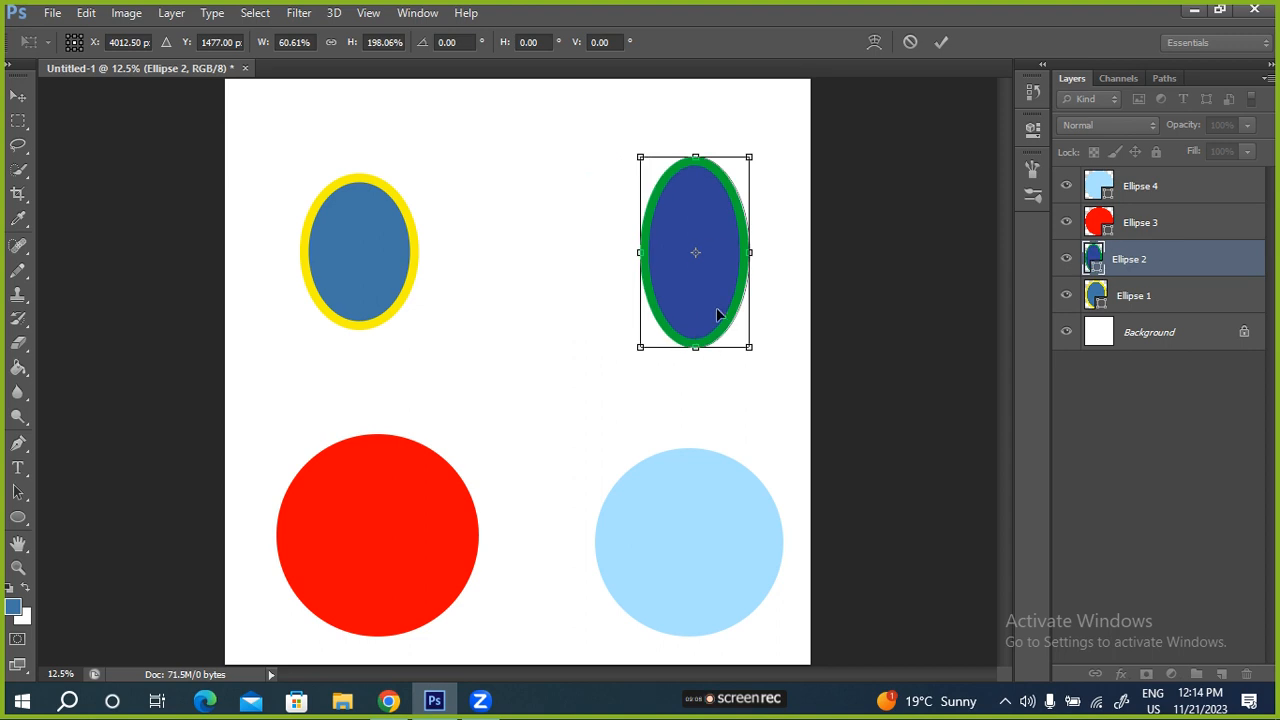
pyautogui.moveTo(724, 372); pyautogui.dragTo(458, 332)
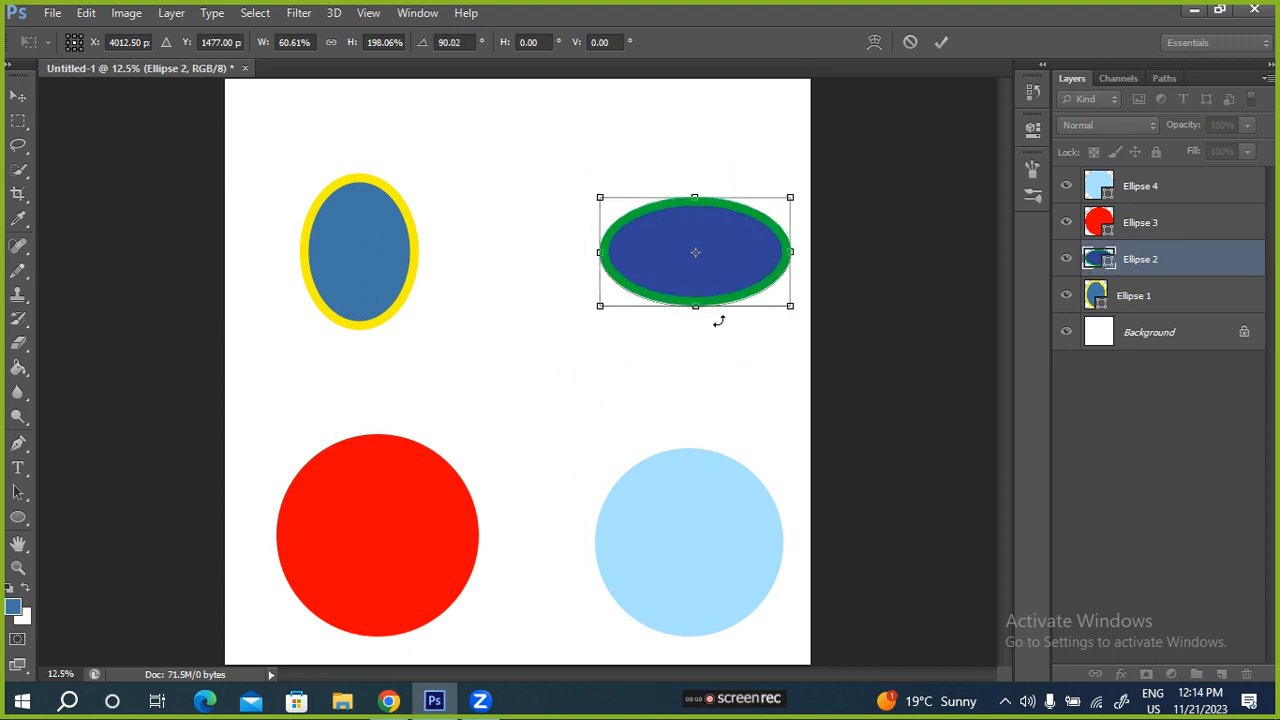
pyautogui.moveTo(663, 263); pyautogui.dragTo(605, 251)
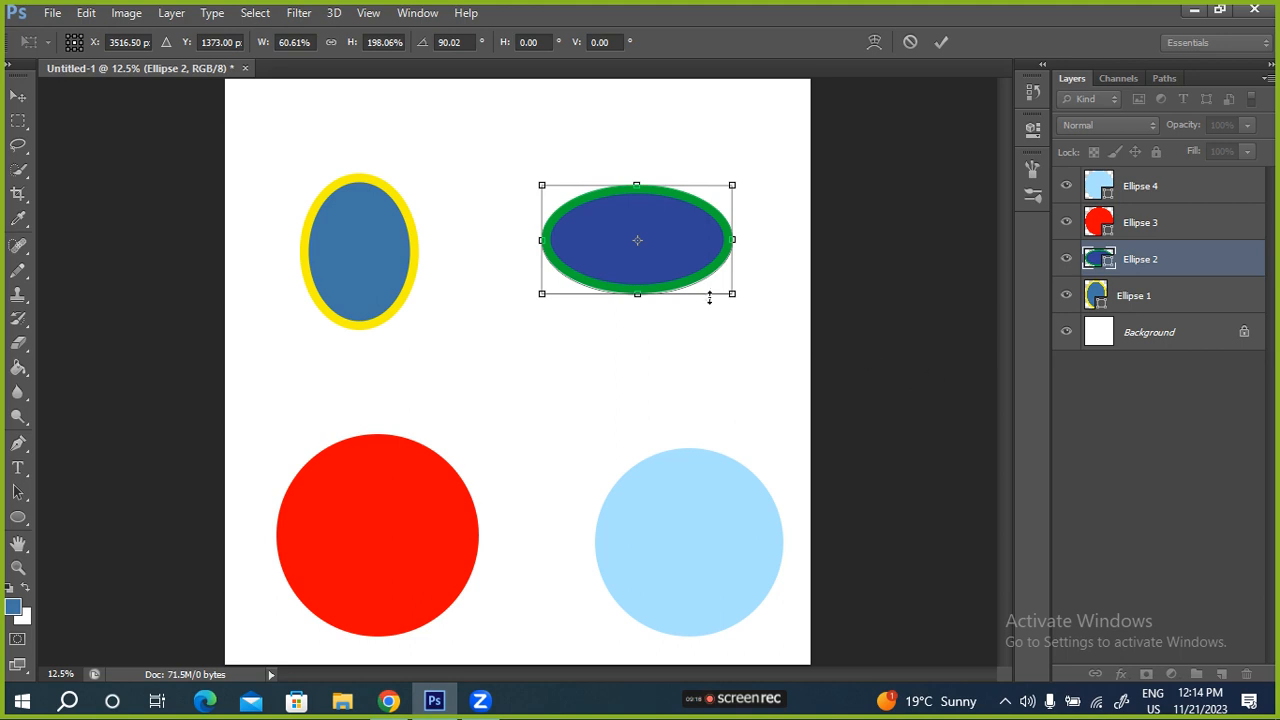
# - Shrink the green-outlined ellipse slightly to 196.04% height and link its width scale to the same 196.04%
pyautogui.moveTo(733, 294); pyautogui.dragTo(612, 226)
pyautogui.hotkey('ctrl', 'z')
pyautogui.moveTo(621, 357); pyautogui.dragTo(670, 396)
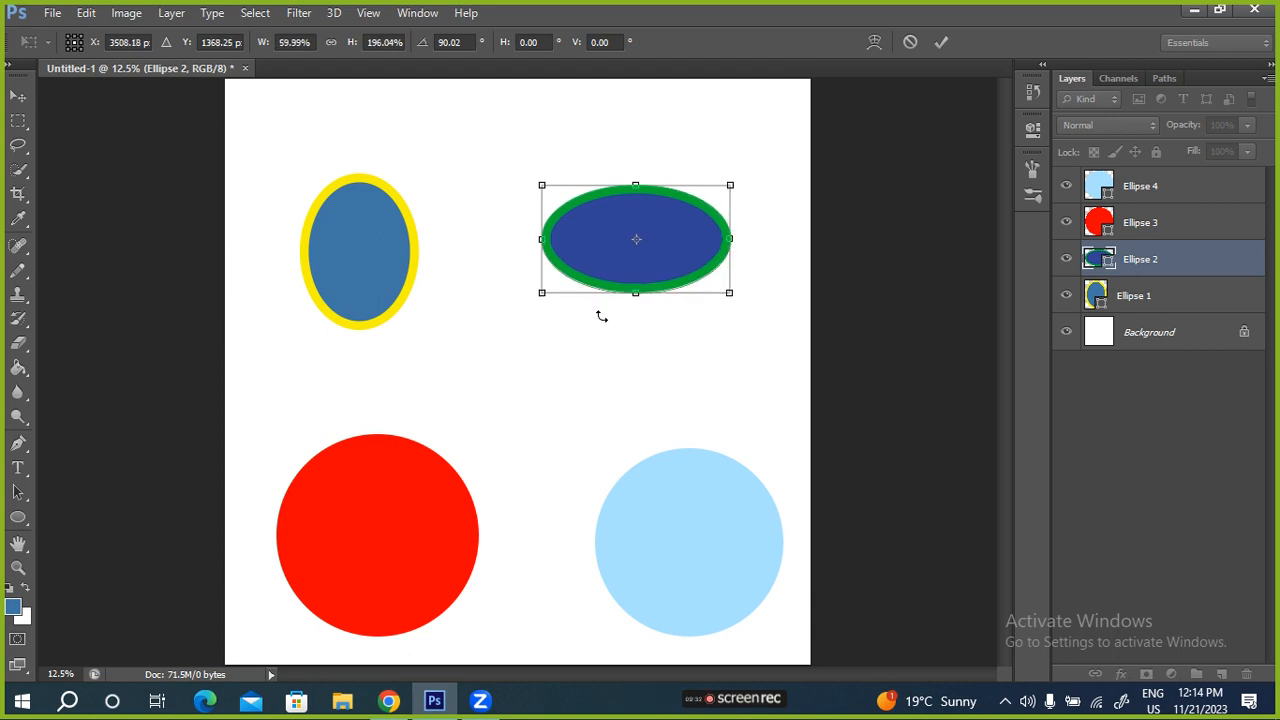
pyautogui.click(332, 42)
pyautogui.click(332, 44)
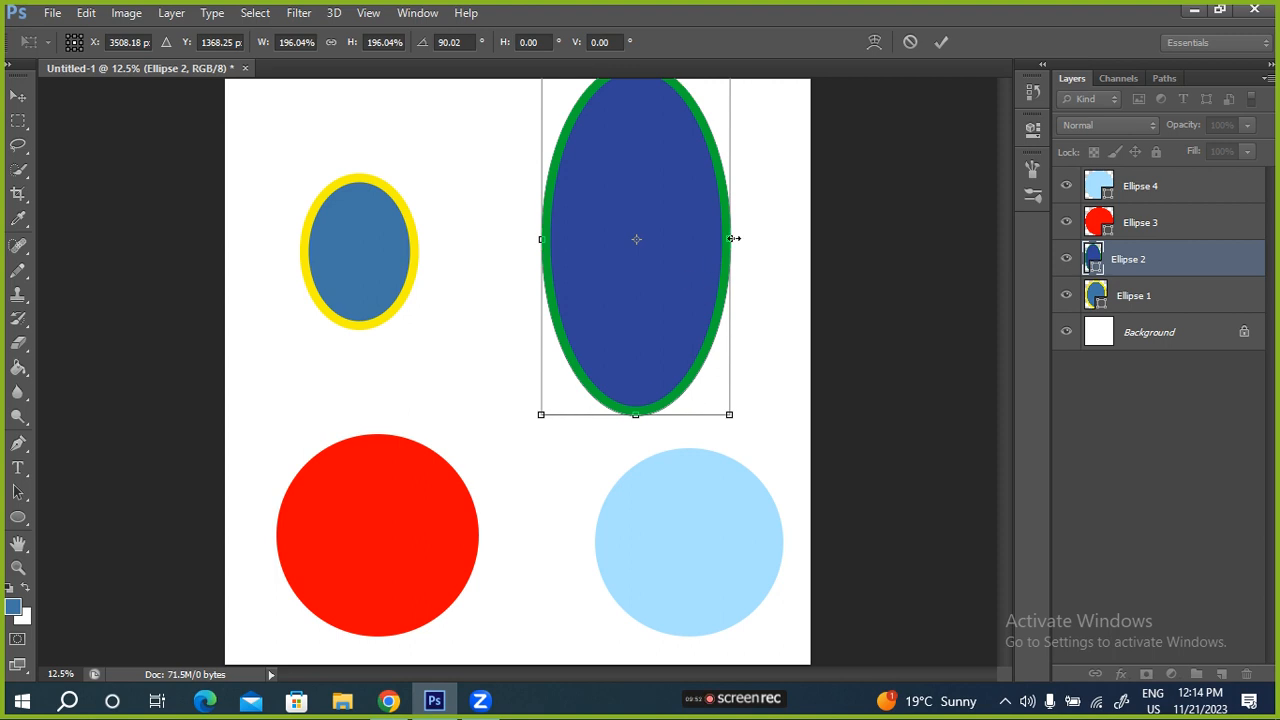
# - Scale the green-outlined ellipse to about 138.5%, rotate it back to horizontal beside the yellow-outlined ellipse, and apply the transform
pyautogui.moveTo(728, 416); pyautogui.dragTo(676, 310)
pyautogui.moveTo(714, 349); pyautogui.dragTo(477, 277)
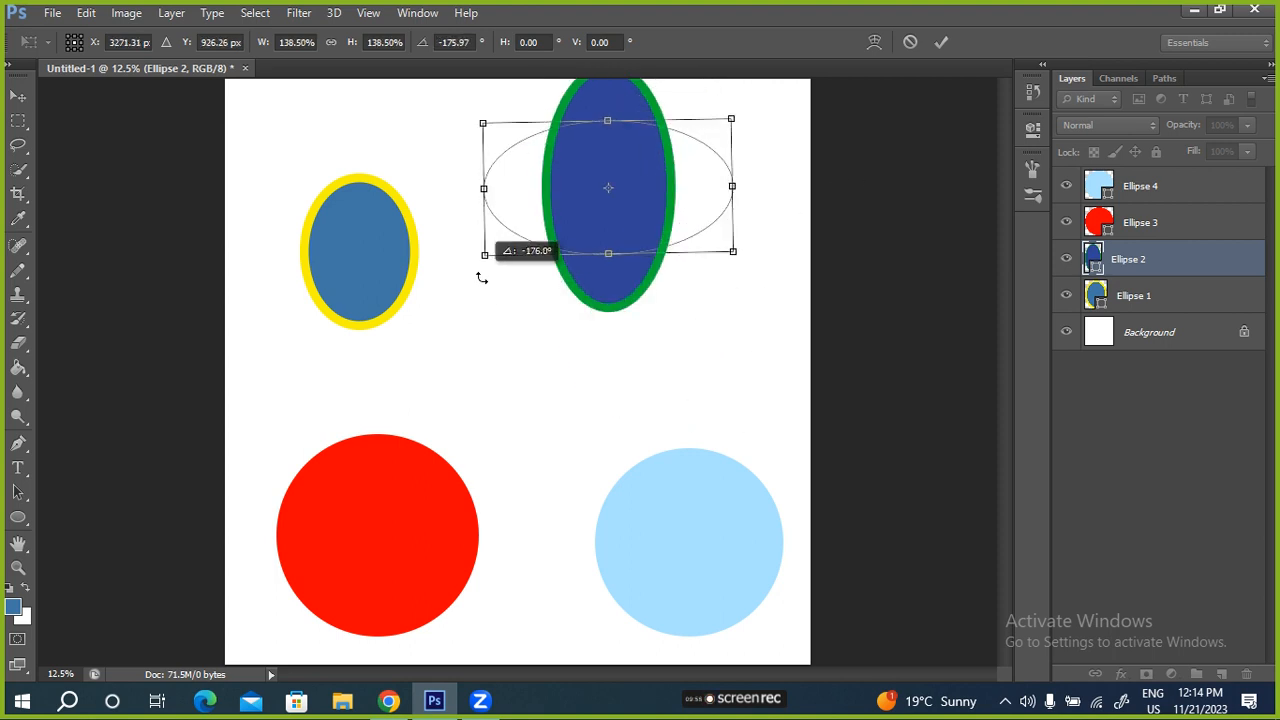
pyautogui.moveTo(560, 186); pyautogui.dragTo(528, 248)
pyautogui.moveTo(623, 340)
pyautogui.mouseDown()
pyautogui.moveTo(609, 354)
pyautogui.moveTo(639, 345)
pyautogui.mouseUp()
pyautogui.click(940, 45)
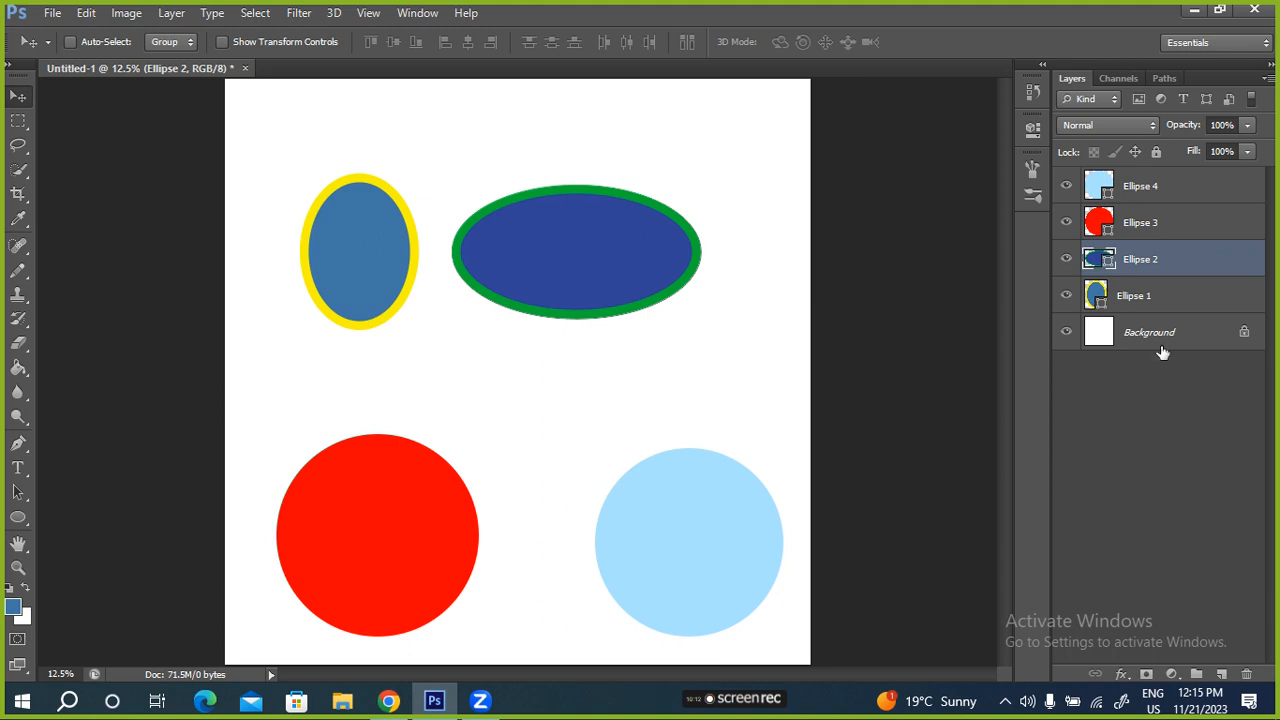
# - Move the green-outlined ellipse left so it overlaps the yellow-outlined ellipse
pyautogui.click(1168, 299)
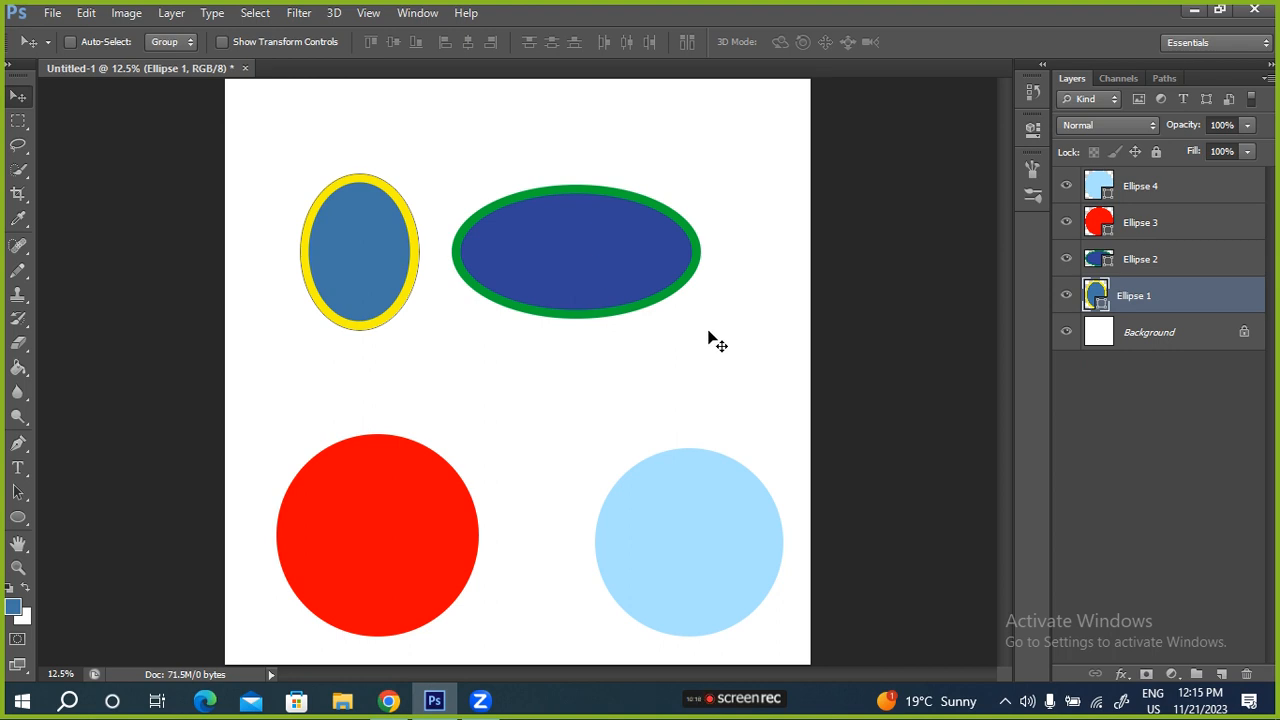
pyautogui.click(1176, 261)
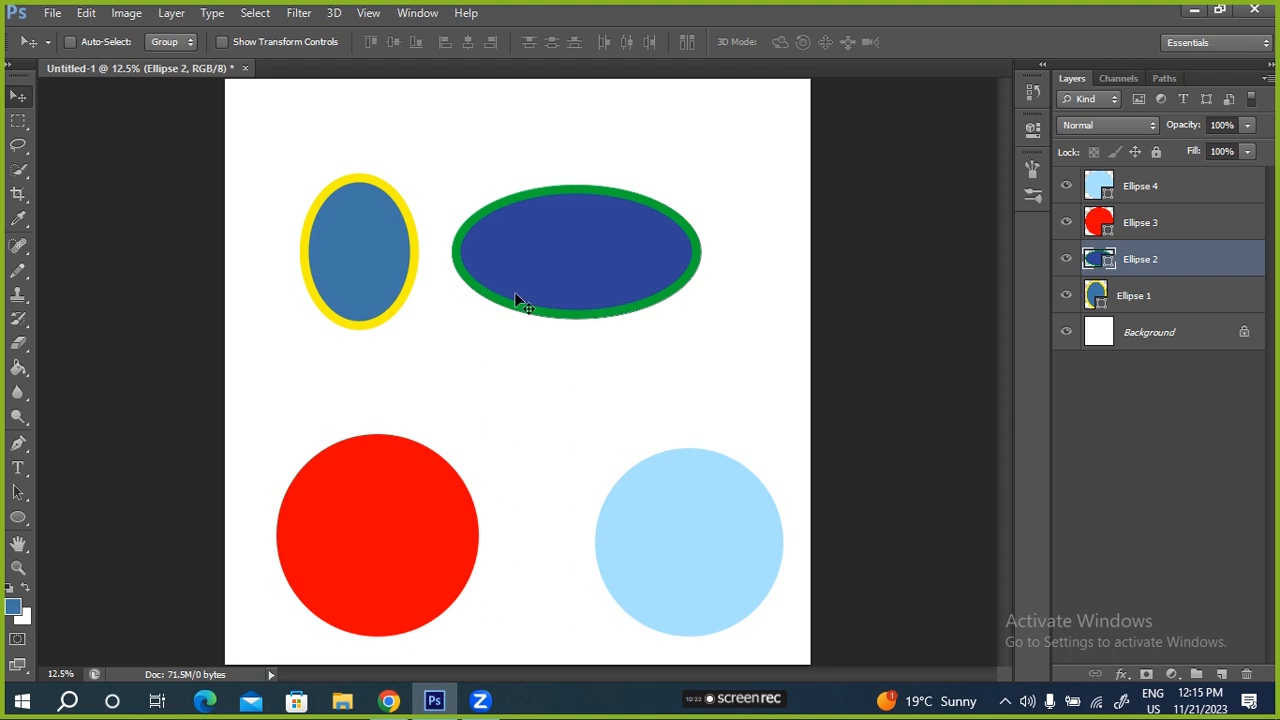
pyautogui.moveTo(590, 257); pyautogui.dragTo(495, 258)
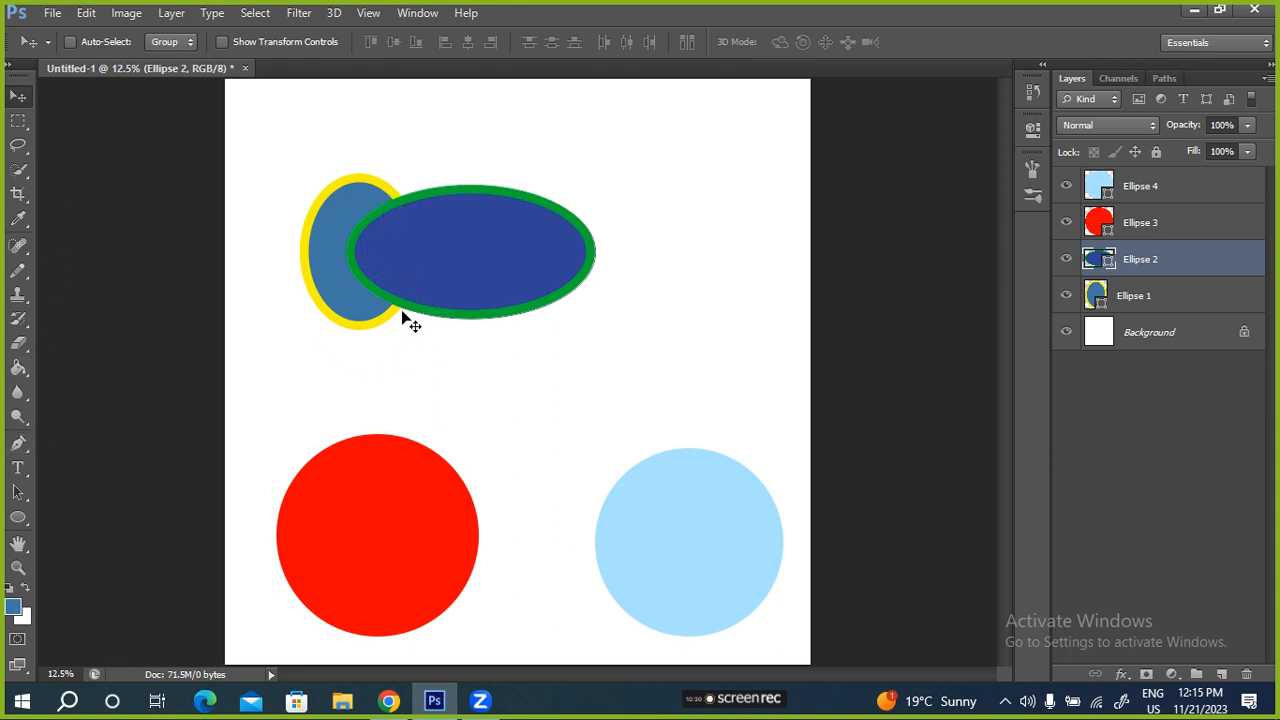
# - Free Transform the yellow-outlined ellipse to about 150% height and slightly more width, shift it up, and apply the transform
pyautogui.click(1137, 311)
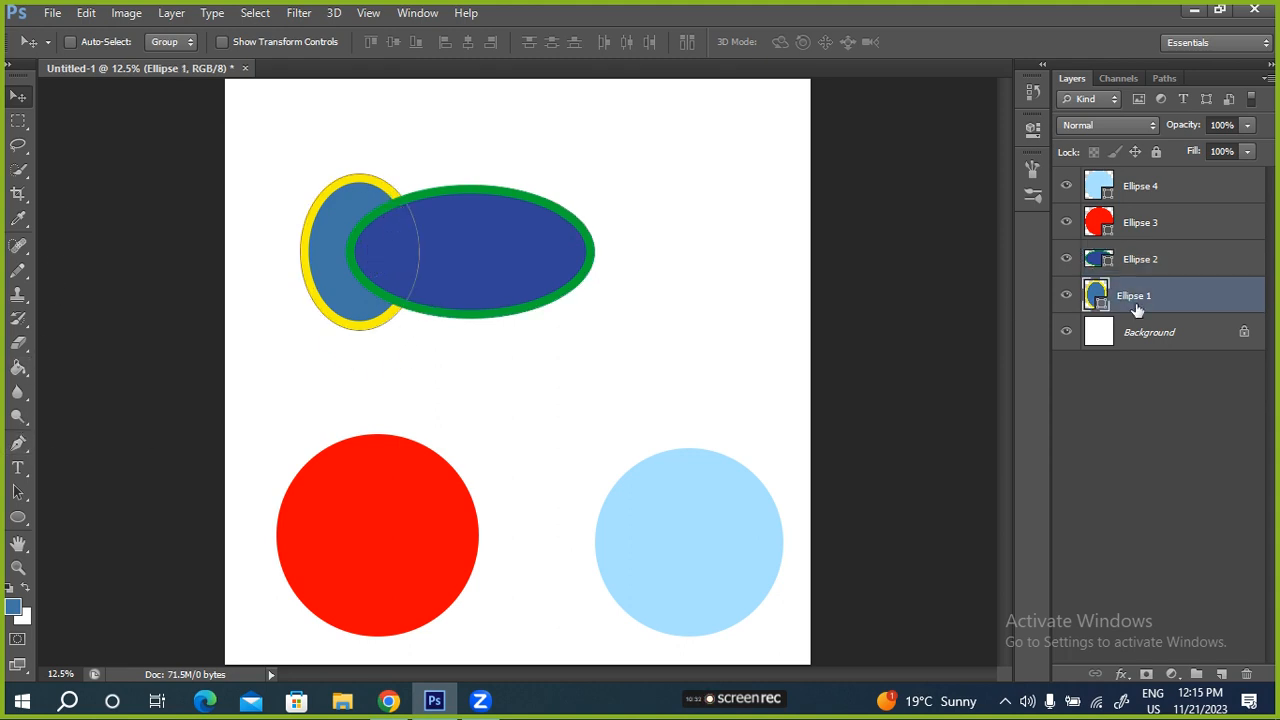
pyautogui.hotkey('ctrl', 't')
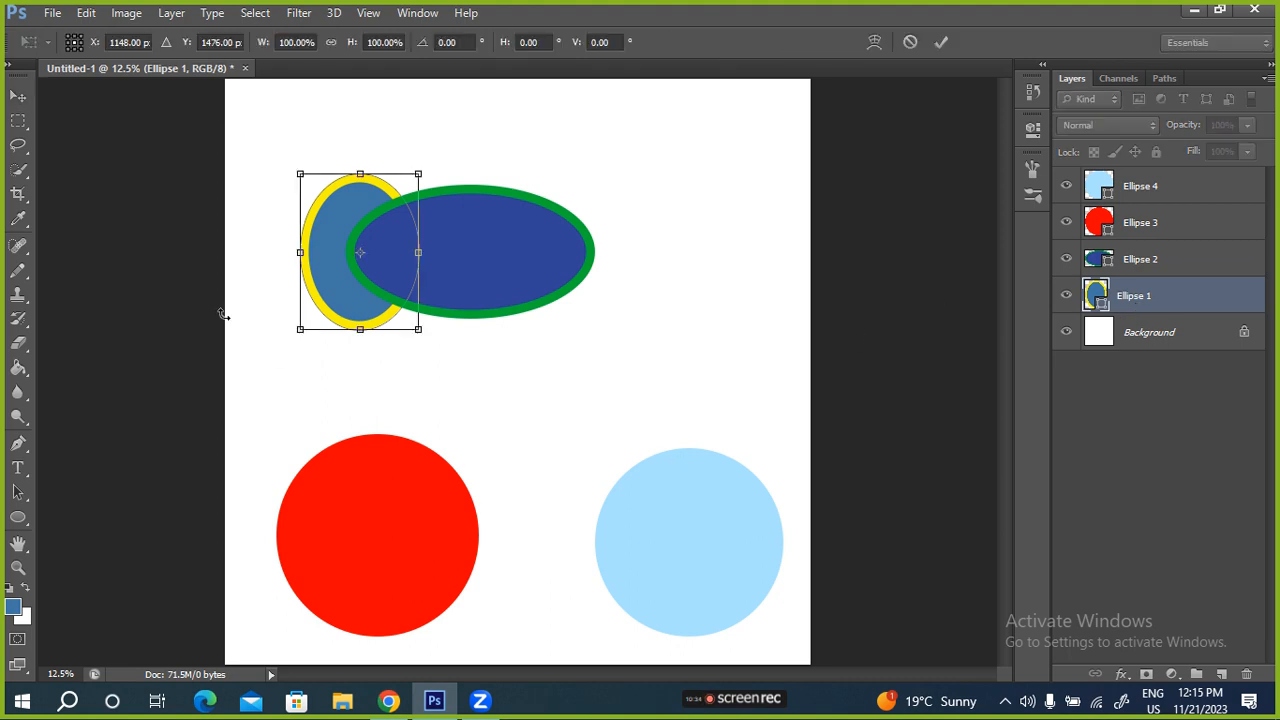
pyautogui.moveTo(361, 334); pyautogui.dragTo(360, 407)
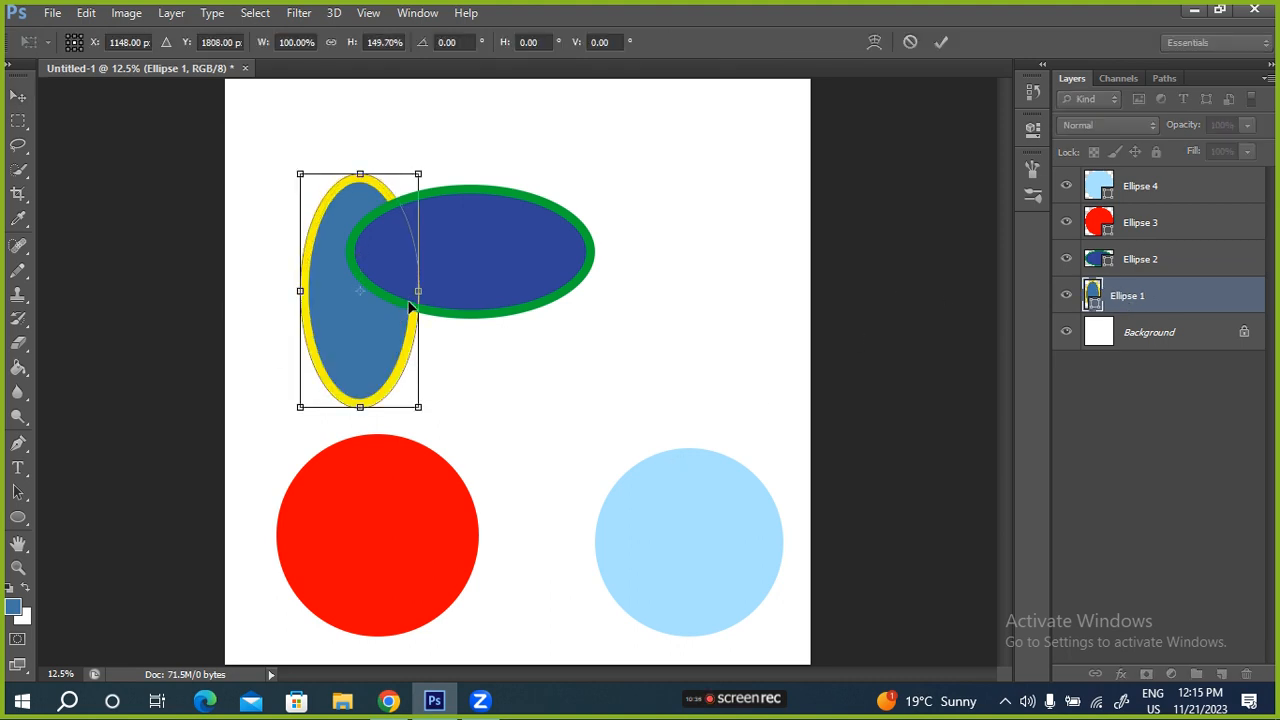
pyautogui.moveTo(421, 290); pyautogui.dragTo(437, 290)
pyautogui.moveTo(377, 366); pyautogui.dragTo(377, 337)
pyautogui.click(941, 42)
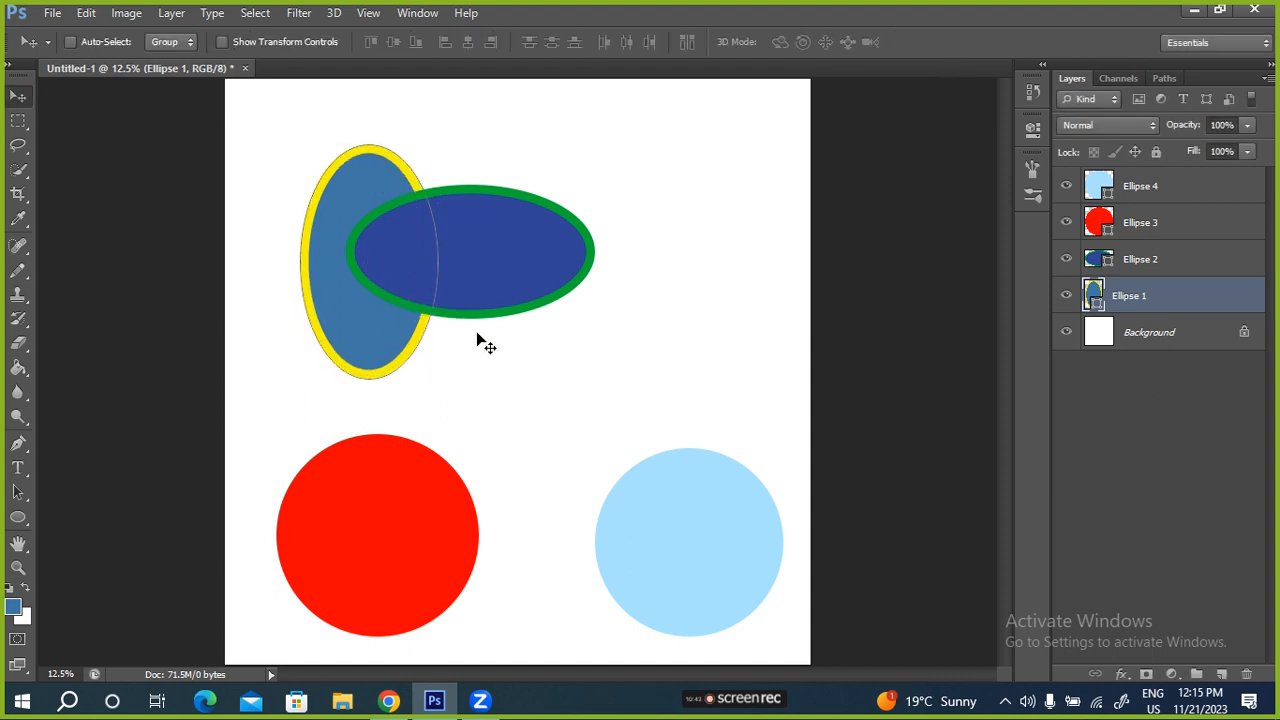
# - Set the green-outlined ellipse's layer opacity to 62% and move it down and right, nearly clear of the yellow-outlined ellipse
pyautogui.click(1196, 259)
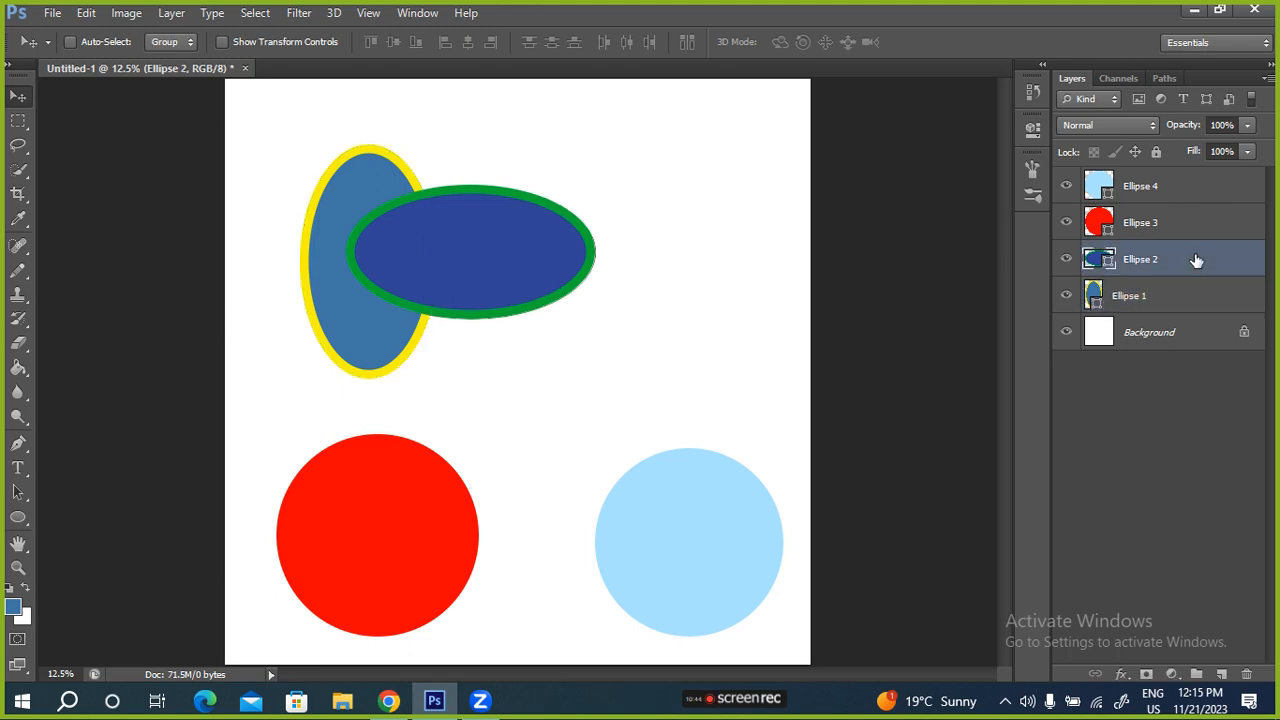
pyautogui.moveTo(1192, 127)
pyautogui.mouseDown()
pyautogui.moveTo(1152, 127)
pyautogui.moveTo(1189, 131)
pyautogui.mouseUp()
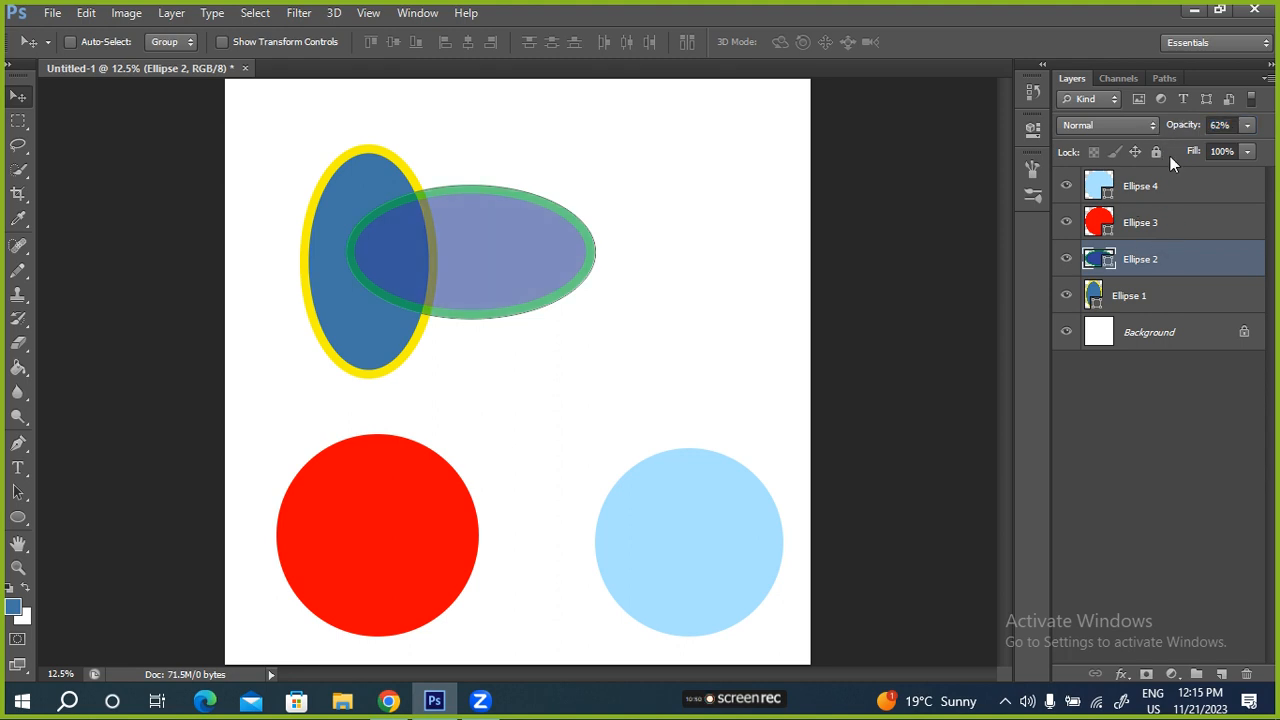
pyautogui.moveTo(478, 255); pyautogui.dragTo(514, 255)
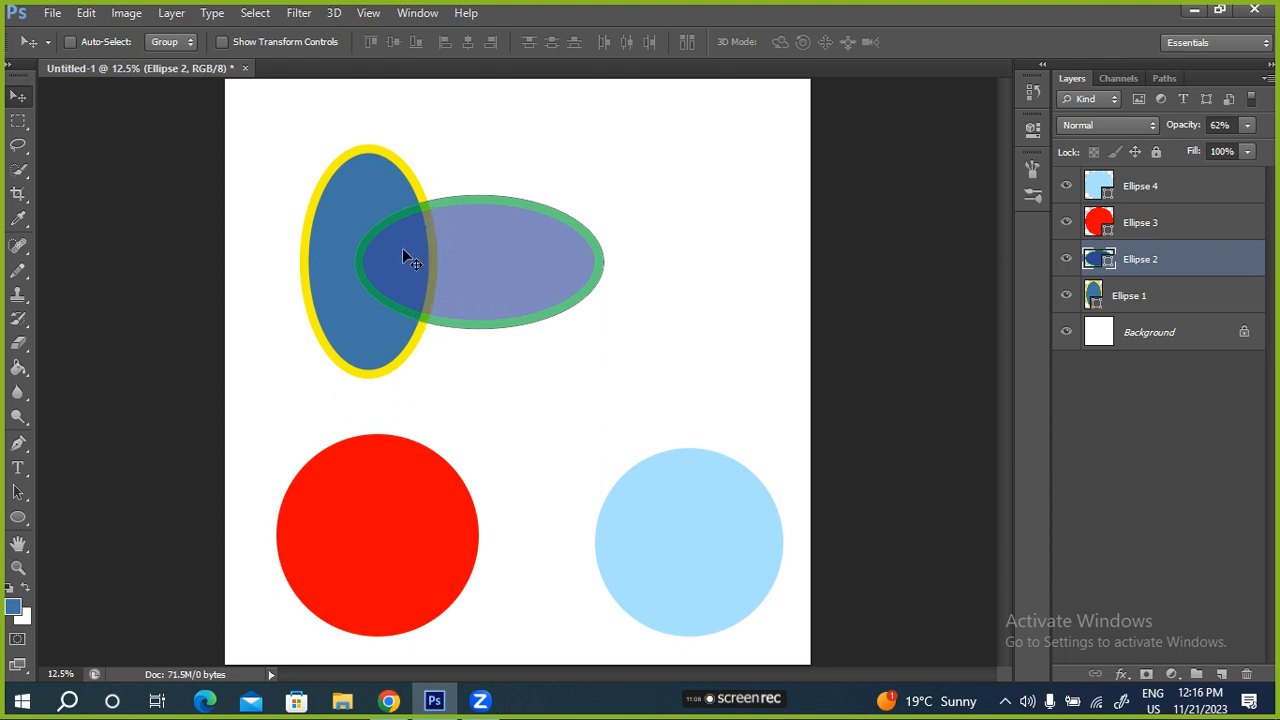
pyautogui.moveTo(495, 297); pyautogui.dragTo(550, 372)
# - Move the translucent ellipse down behind the red circle and back up into the gap between the other shapes
pyautogui.moveTo(1186, 263)
pyautogui.mouseDown()
pyautogui.moveTo(1177, 181)
pyautogui.moveTo(1180, 262)
pyautogui.mouseUp()
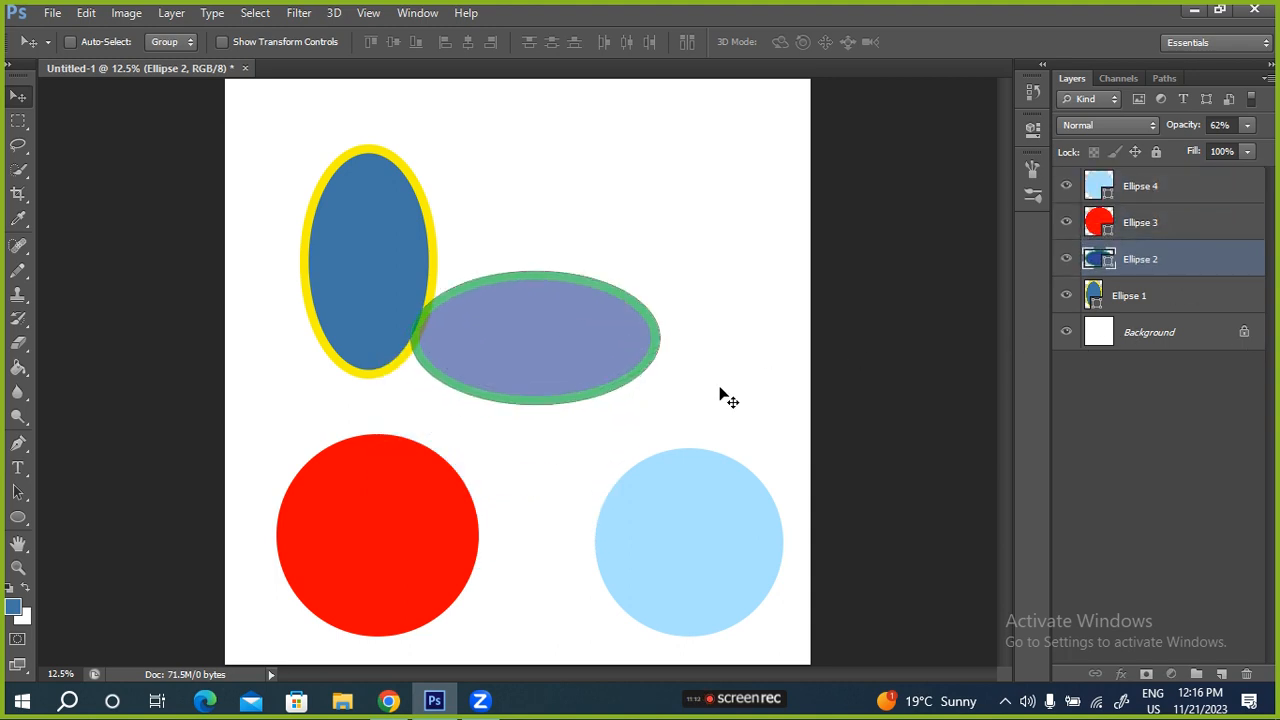
pyautogui.moveTo(545, 337); pyautogui.dragTo(474, 527)
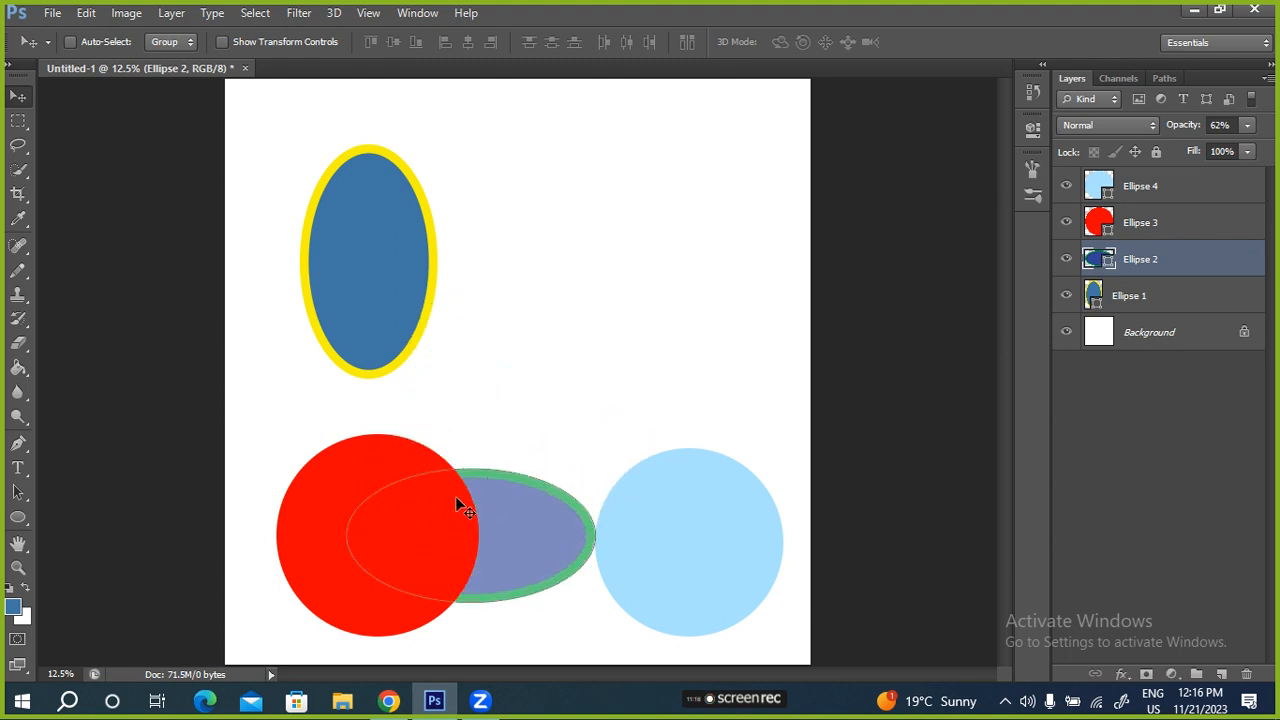
pyautogui.moveTo(530, 517); pyautogui.dragTo(500, 408)
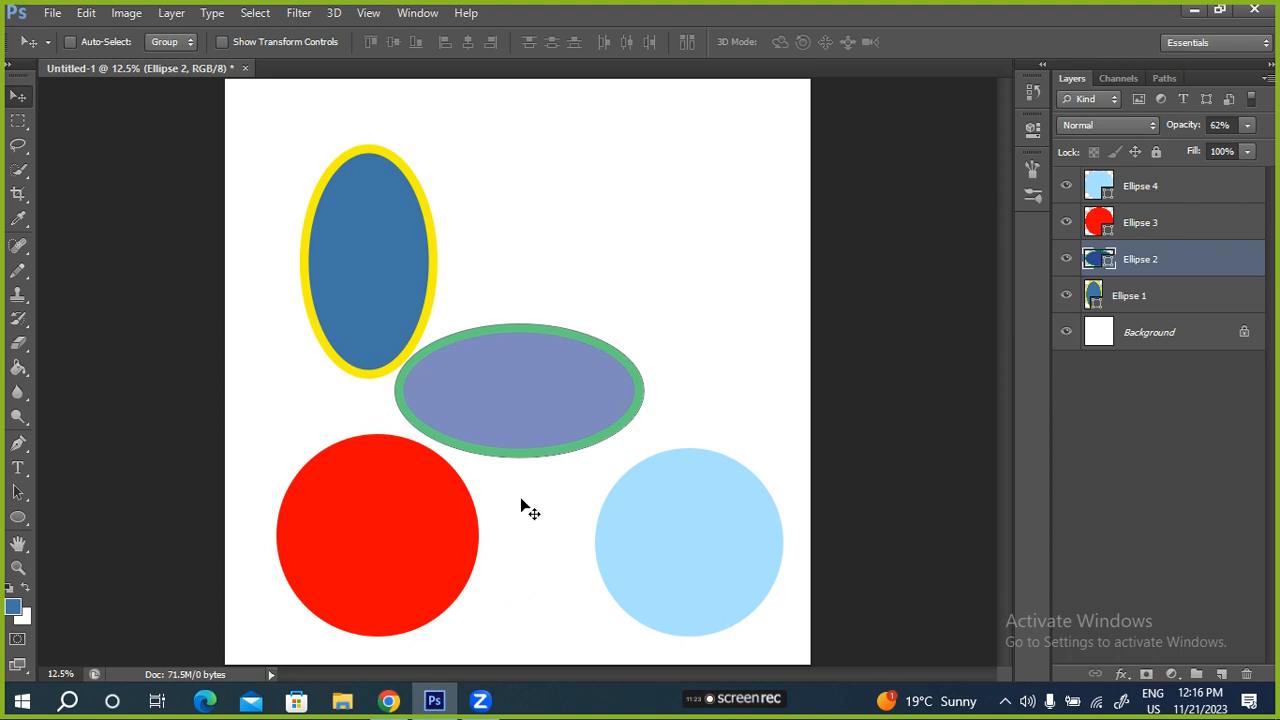
# - Bring the Ellipse 2 layer to the top of the stack and move its shape over the circles and back to mid-canvas
pyautogui.moveTo(1181, 258); pyautogui.dragTo(1185, 186)
pyautogui.moveTo(573, 410); pyautogui.dragTo(624, 498)
pyautogui.moveTo(669, 540); pyautogui.dragTo(418, 411)
pyautogui.moveTo(338, 425); pyautogui.dragTo(542, 380)
pyautogui.moveTo(381, 547); pyautogui.dragTo(505, 366)
# - Move the red circle just below the yellow-outlined ellipse, with its edge under the translucent green-outlined ellipse
pyautogui.click(1166, 261)
pyautogui.moveTo(433, 398); pyautogui.dragTo(397, 260)
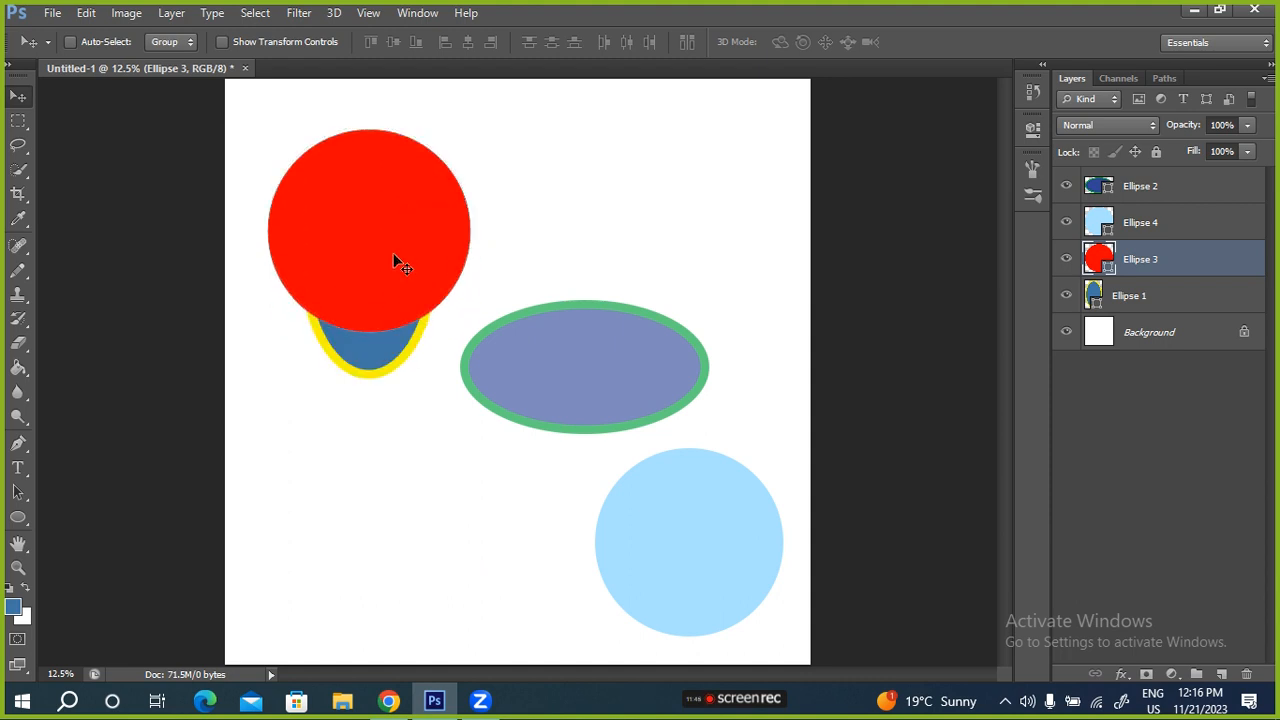
pyautogui.hotkey('ctrl', 'z')
pyautogui.moveTo(360, 298); pyautogui.dragTo(419, 465)
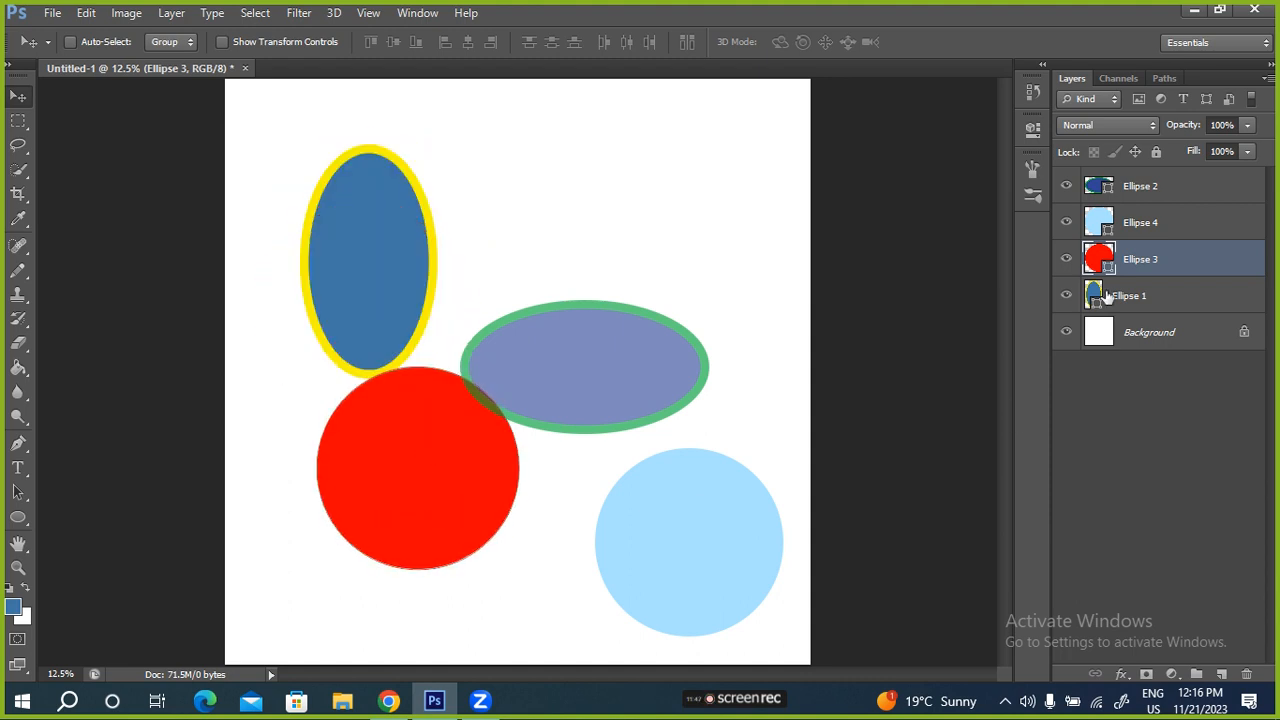
# - Shift the light blue circle slightly left and down, and lower its layer opacity to 66%
pyautogui.click(1158, 223)
pyautogui.moveTo(746, 571); pyautogui.dragTo(705, 533)
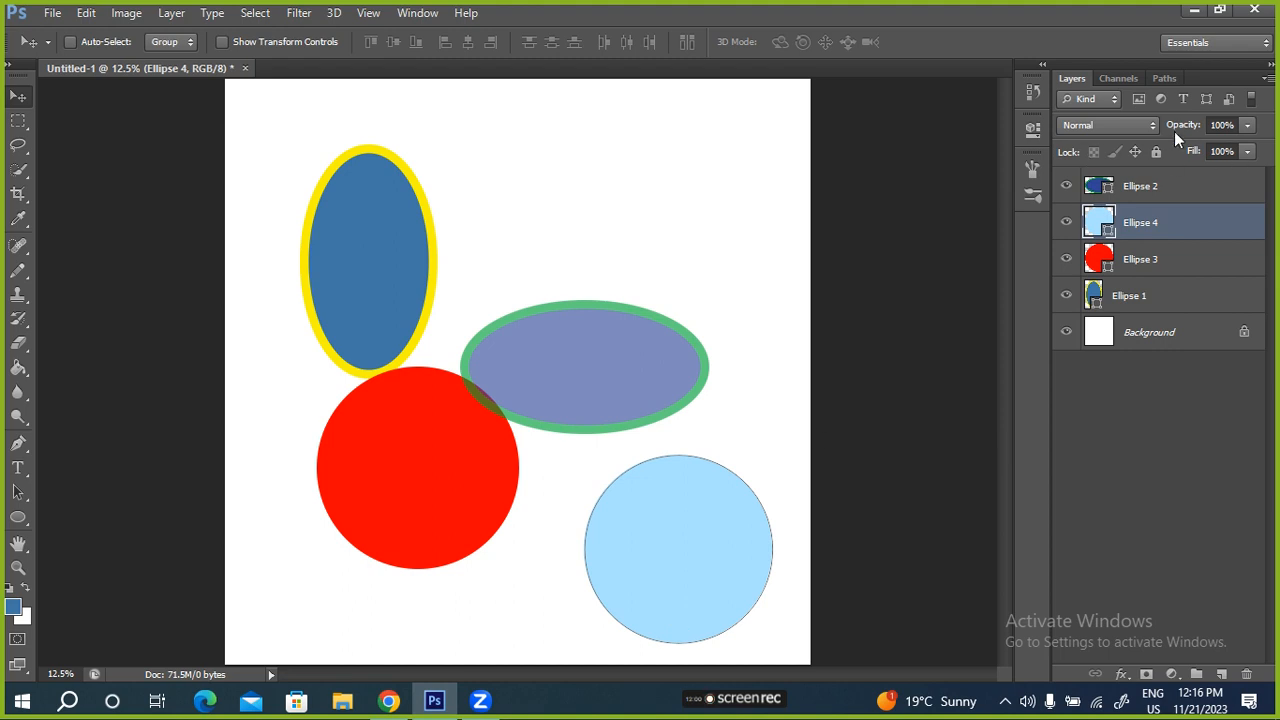
pyautogui.moveTo(1181, 133)
pyautogui.mouseDown()
pyautogui.moveTo(1118, 139)
pyautogui.moveTo(1178, 135)
pyautogui.moveTo(1155, 135)
pyautogui.moveTo(1167, 131)
pyautogui.mouseUp()
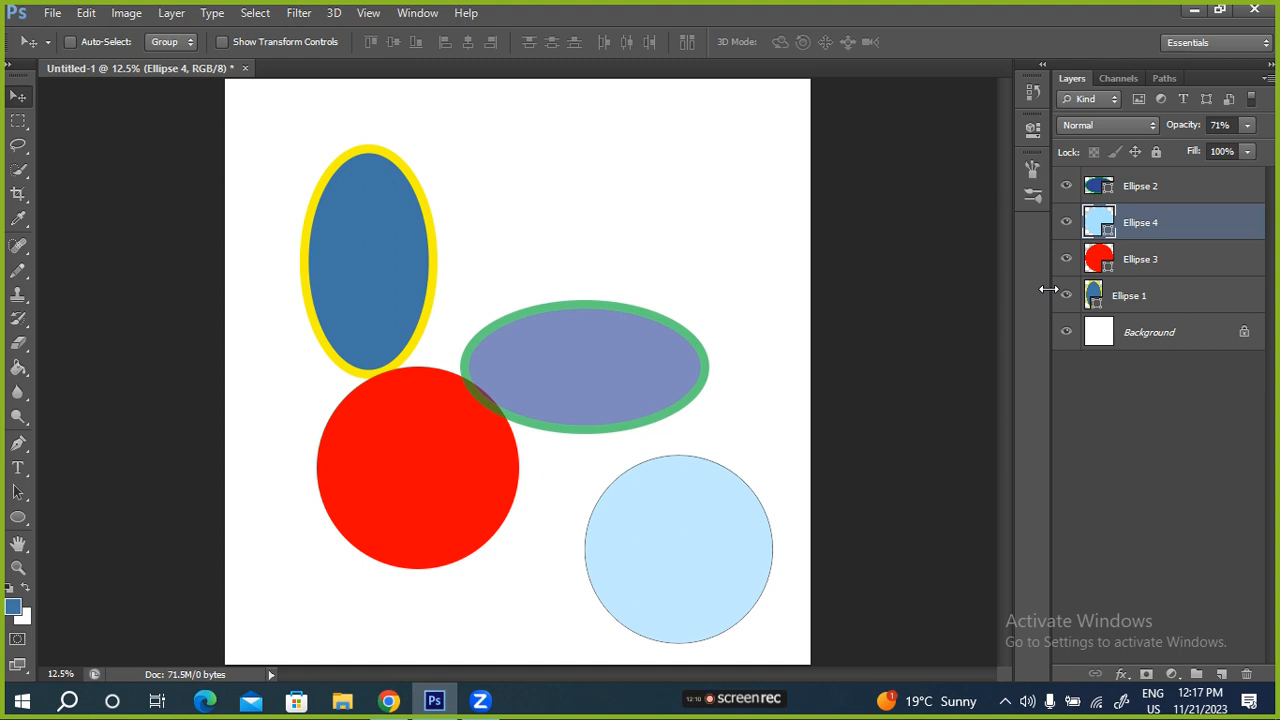
pyautogui.moveTo(1198, 131); pyautogui.dragTo(1189, 131)
# - Bring the Ellipse 4 layer to the top and move the light blue circle so it overlaps all three other shapes
pyautogui.moveTo(1218, 234); pyautogui.dragTo(1212, 186)
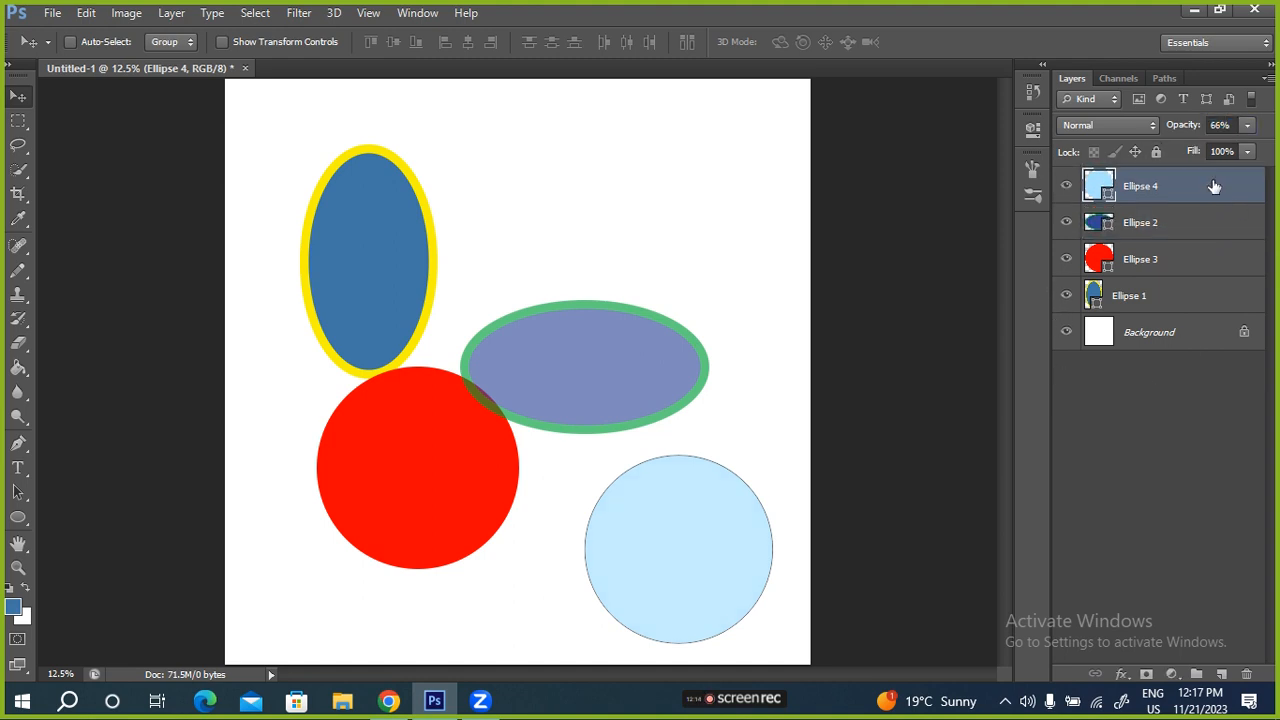
pyautogui.moveTo(713, 562); pyautogui.dragTo(477, 362)
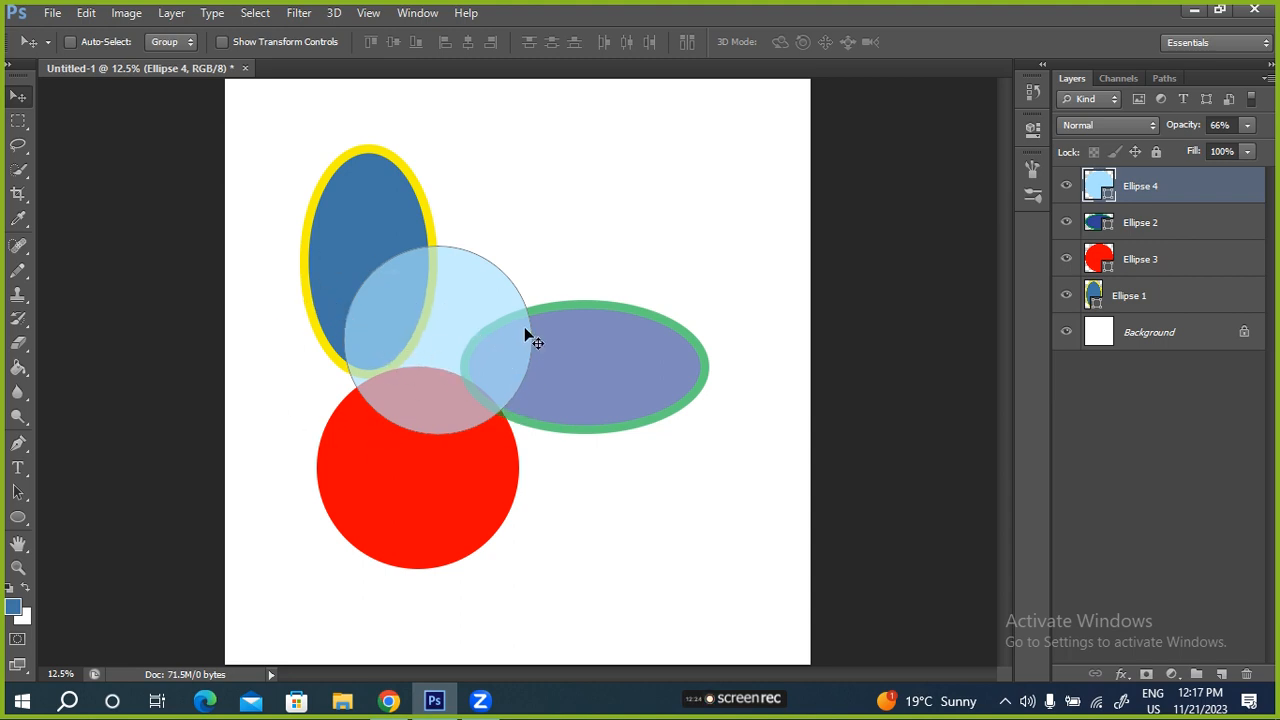
# - Free Transform the light blue circle to 264% with width and height linked
pyautogui.hotkey('ctrl', 't')
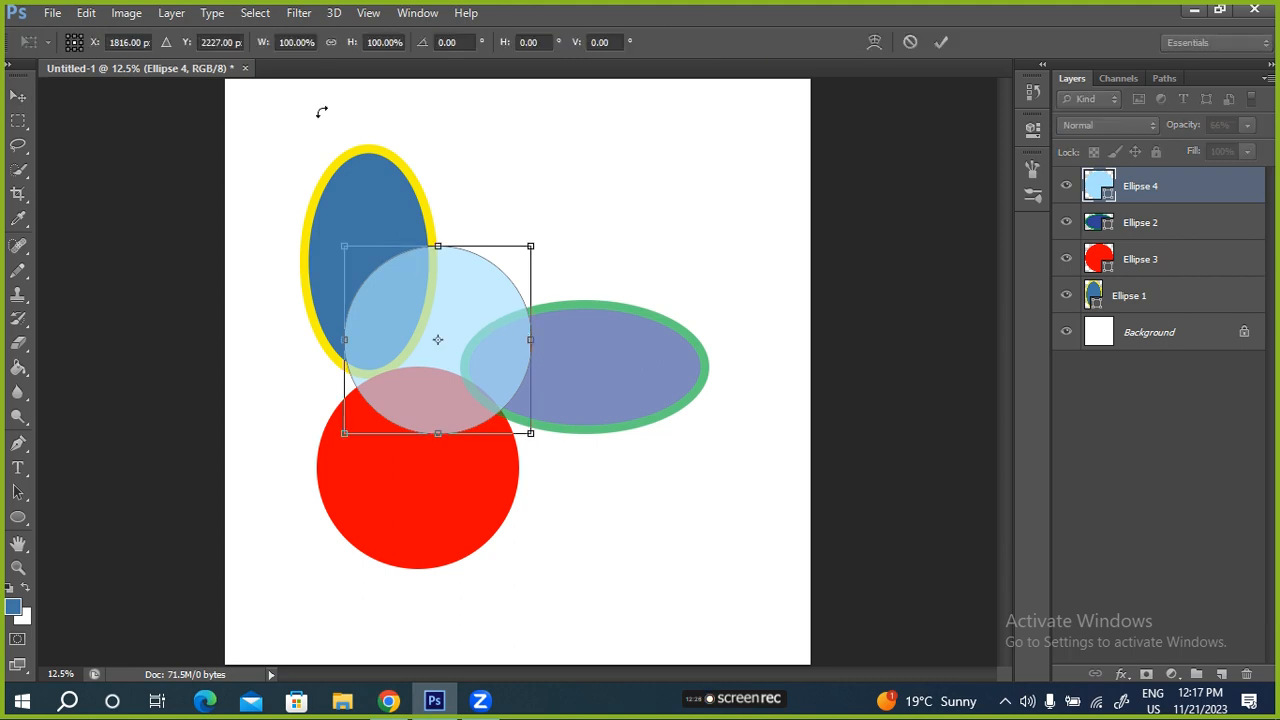
pyautogui.click(331, 42)
pyautogui.moveTo(256, 51); pyautogui.dragTo(417, 68)
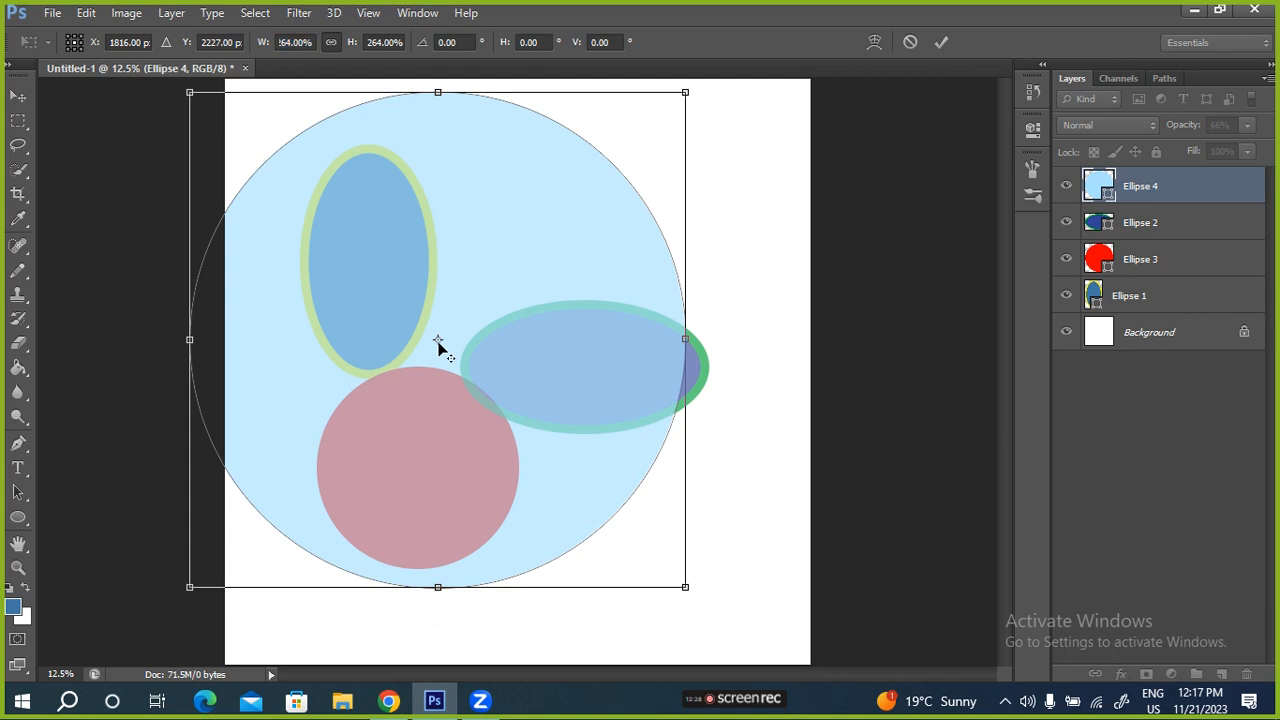
# - Reposition the light blue circle over the other three shapes, scale it to 278% with linked proportions, and commit the transform
pyautogui.moveTo(423, 349); pyautogui.dragTo(460, 436)
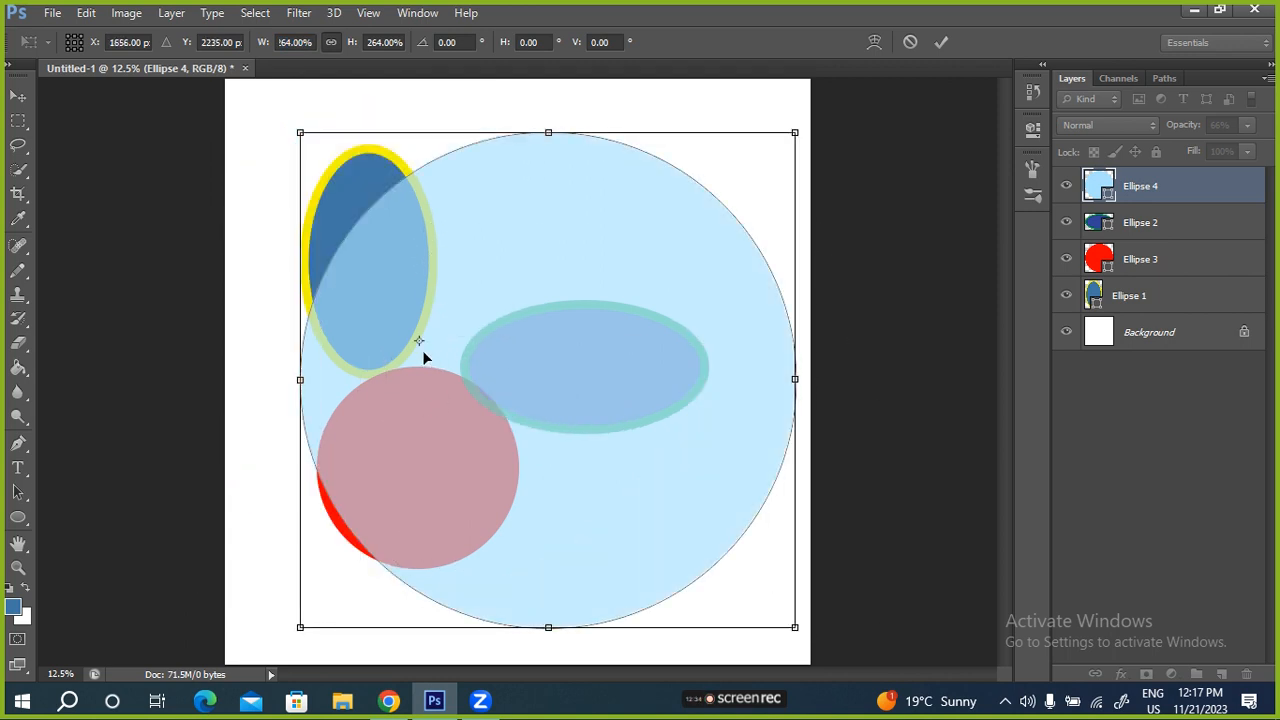
pyautogui.moveTo(493, 377); pyautogui.dragTo(513, 406)
pyautogui.moveTo(596, 460); pyautogui.dragTo(589, 460)
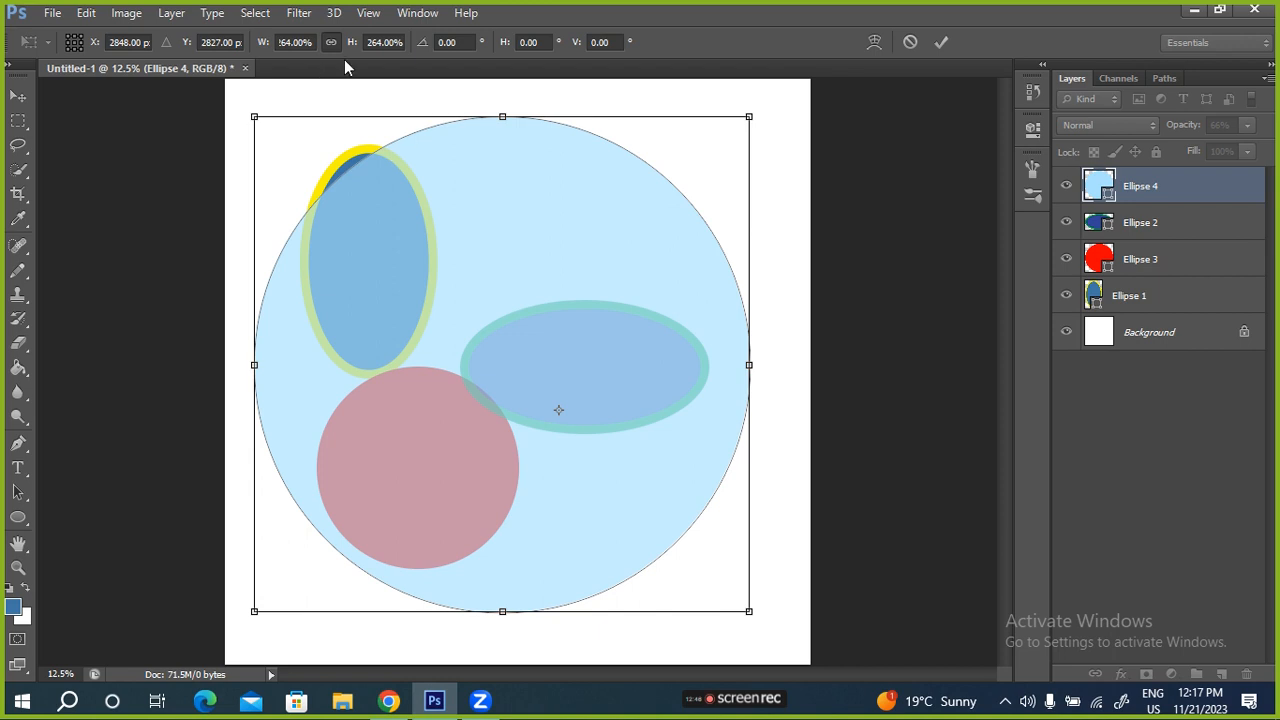
pyautogui.moveTo(349, 43); pyautogui.dragTo(363, 44)
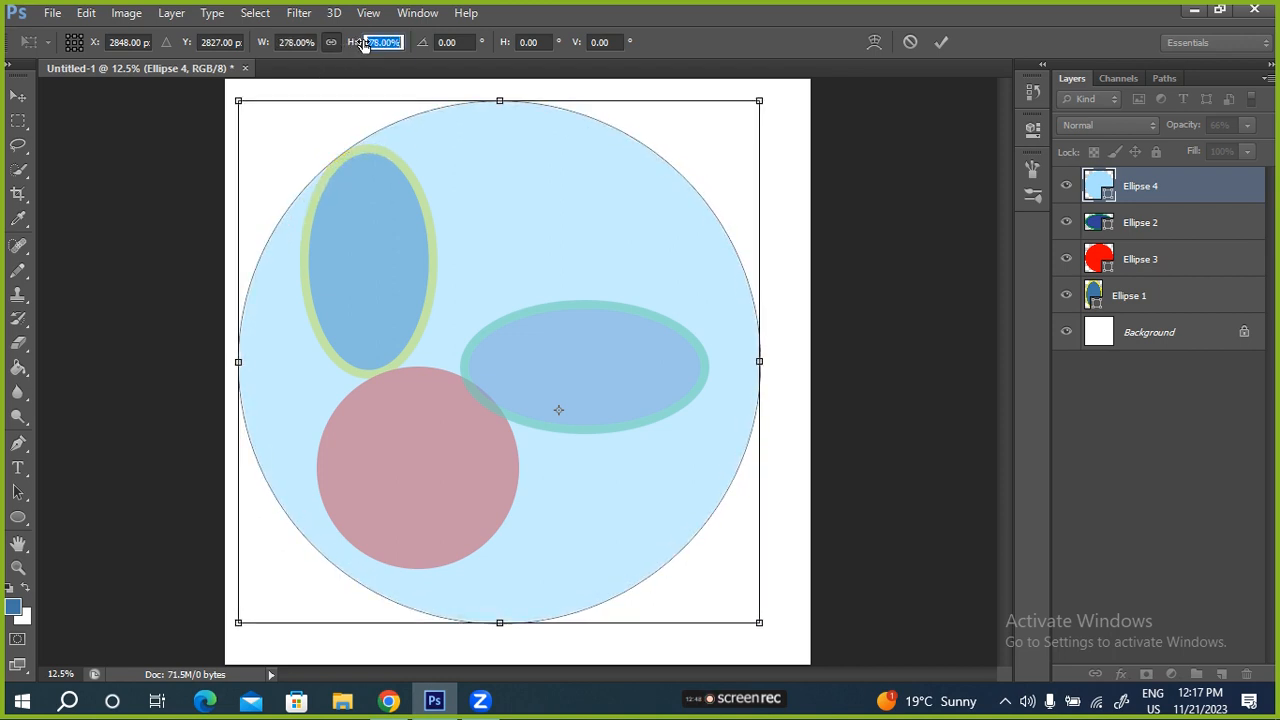
pyautogui.click(940, 41)
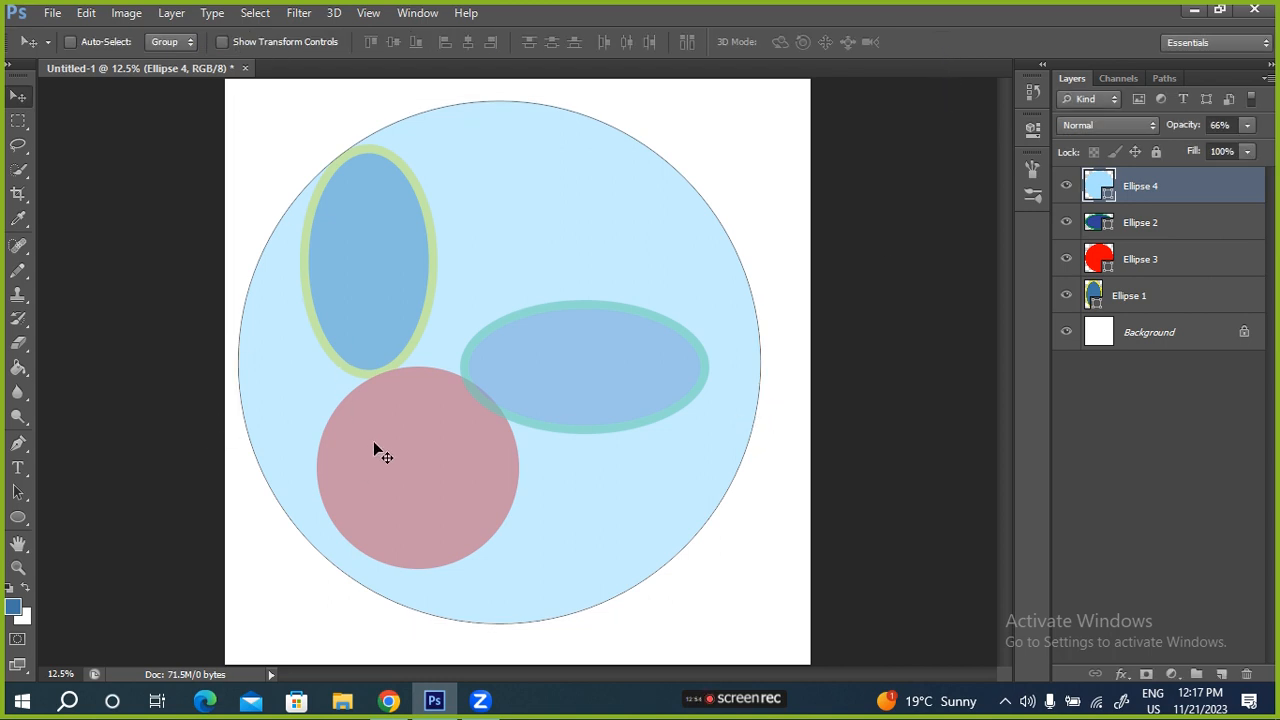
# - Try to place the light blue circle in the middle of the canvas by moving it freehand
pyautogui.moveTo(331, 318)
pyautogui.mouseDown()
pyautogui.moveTo(354, 331)
pyautogui.moveTo(346, 321)
pyautogui.mouseUp()
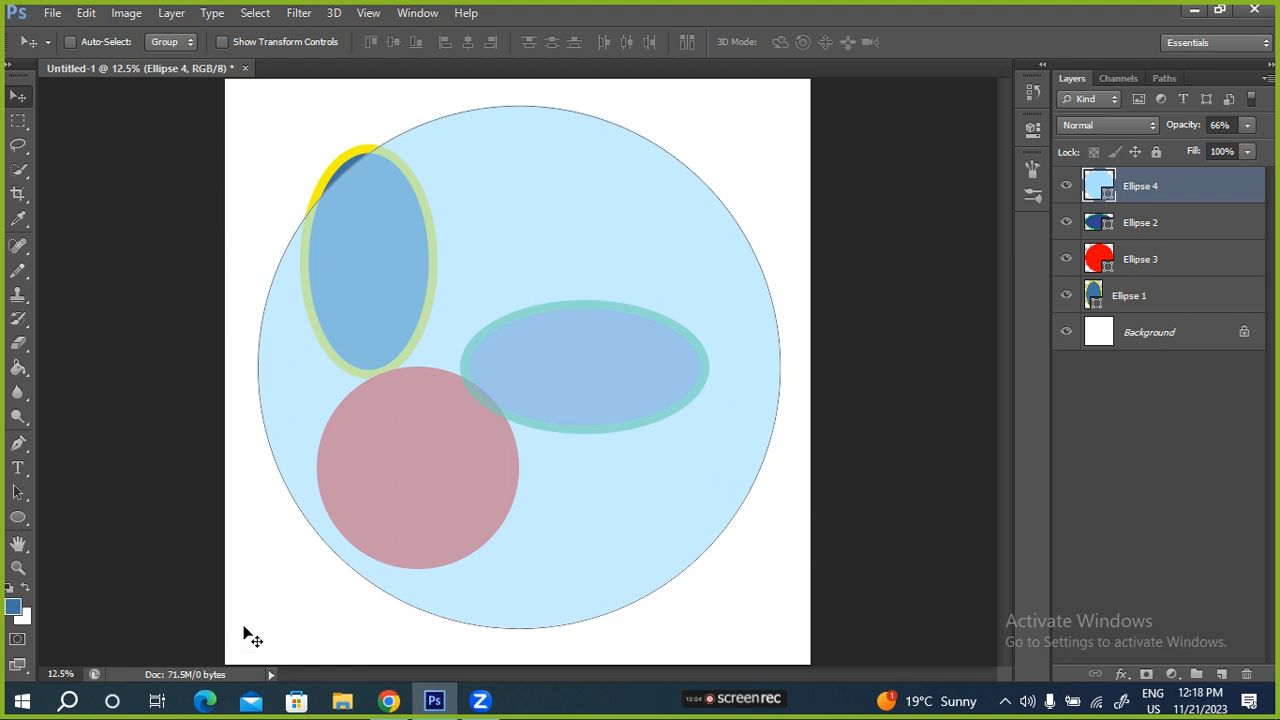
pyautogui.moveTo(493, 541)
pyautogui.mouseDown()
pyautogui.moveTo(460, 520)
pyautogui.moveTo(476, 539)
pyautogui.mouseUp()
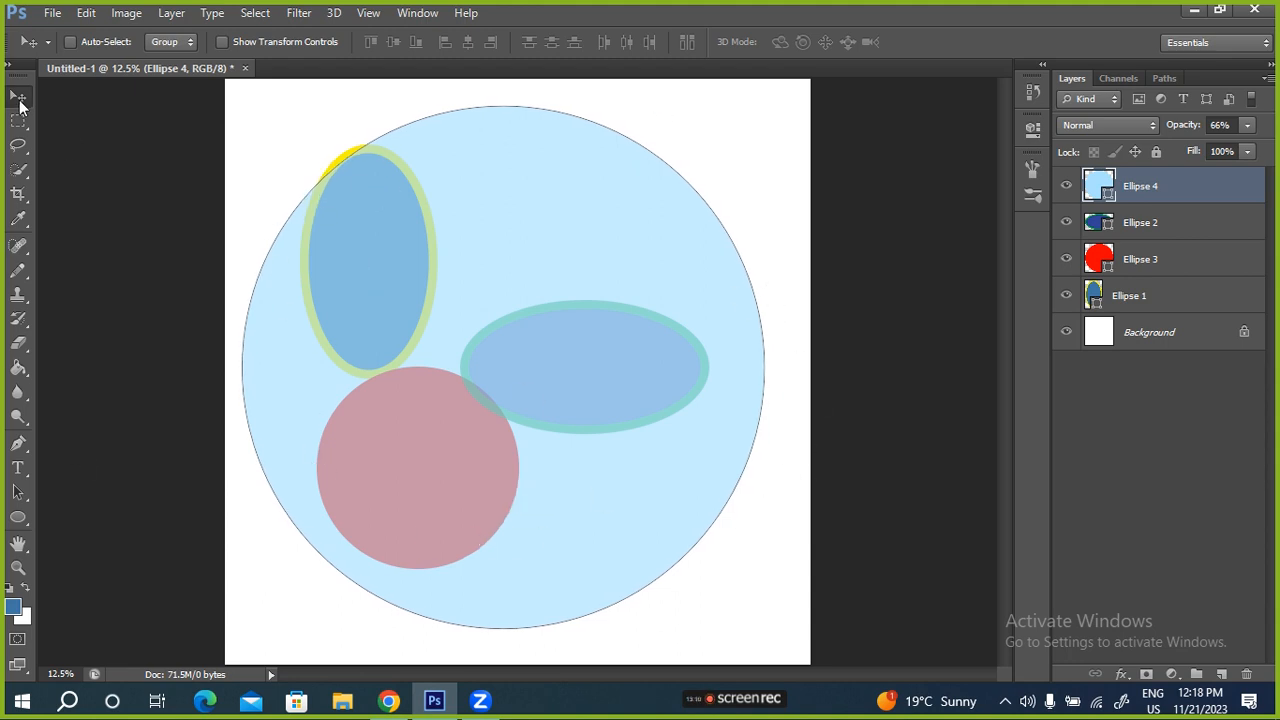
pyautogui.moveTo(396, 340); pyautogui.dragTo(420, 347)
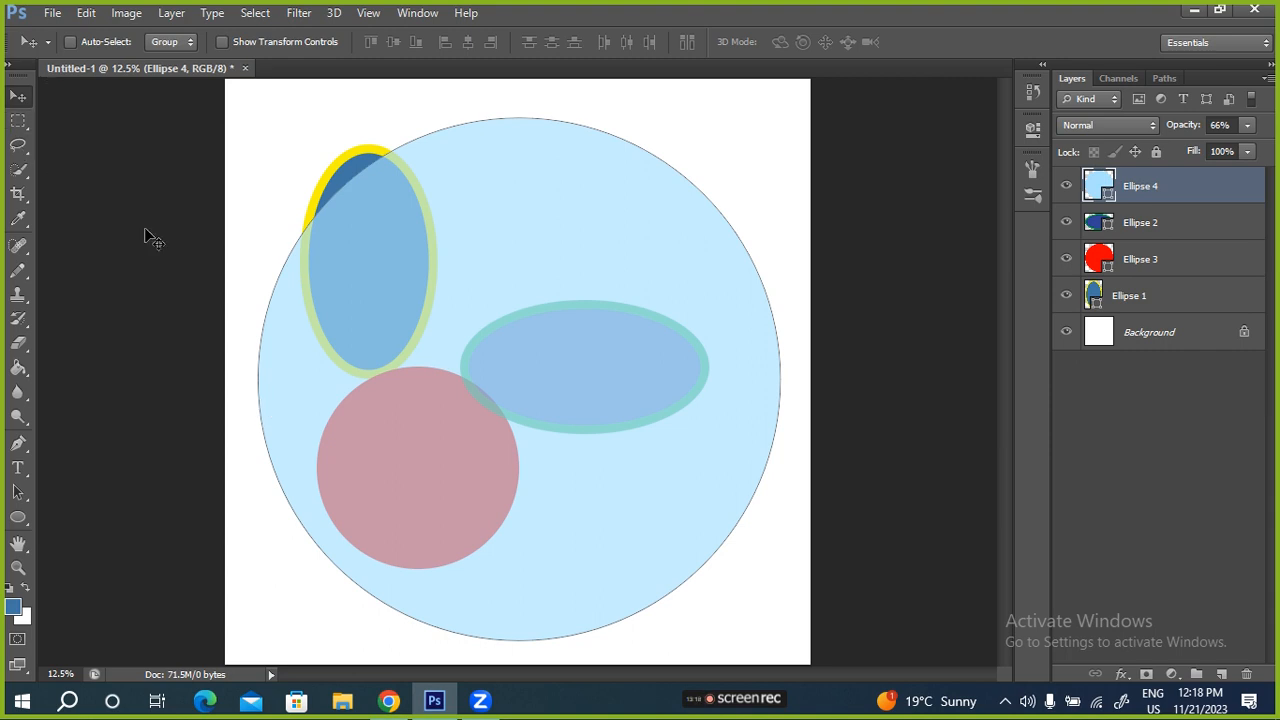
# - Select the whole canvas and align the light blue circle to its top edge, bottom edge, and finally its vertical centre
pyautogui.hotkey('ctrl', 'a')
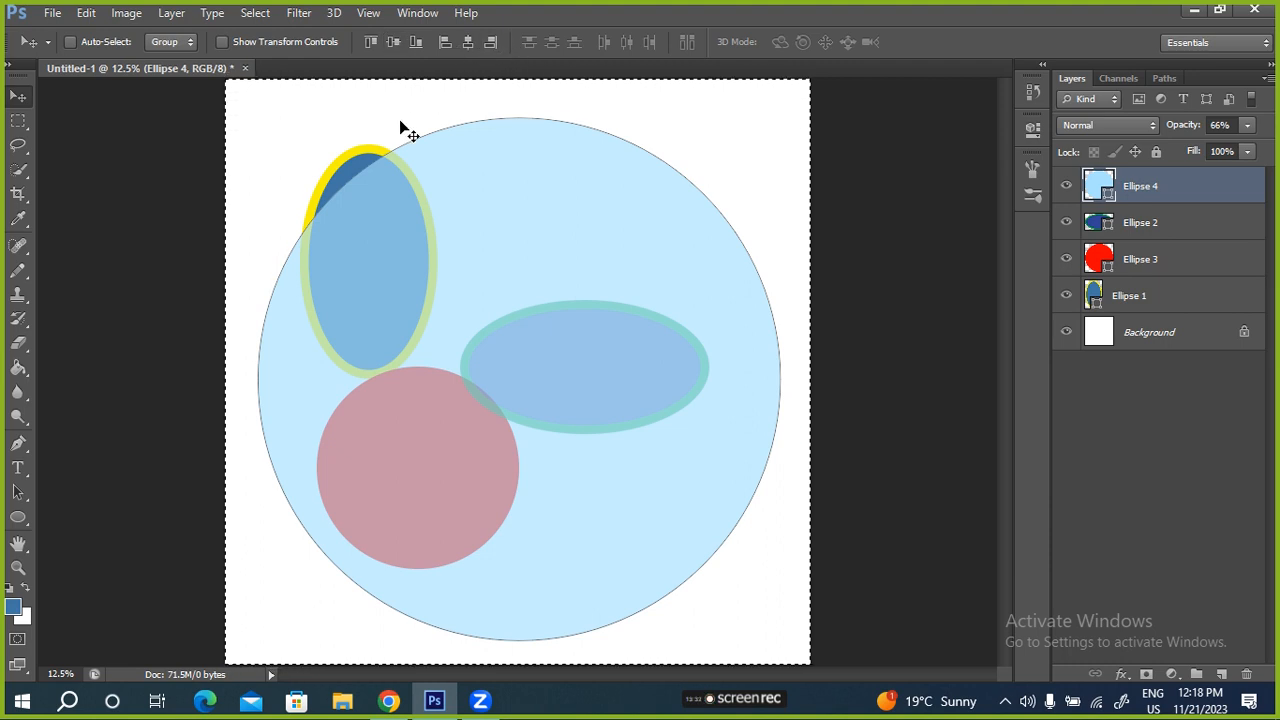
pyautogui.hotkey('ctrl', 'd')
pyautogui.hotkey('ctrl', 'a')
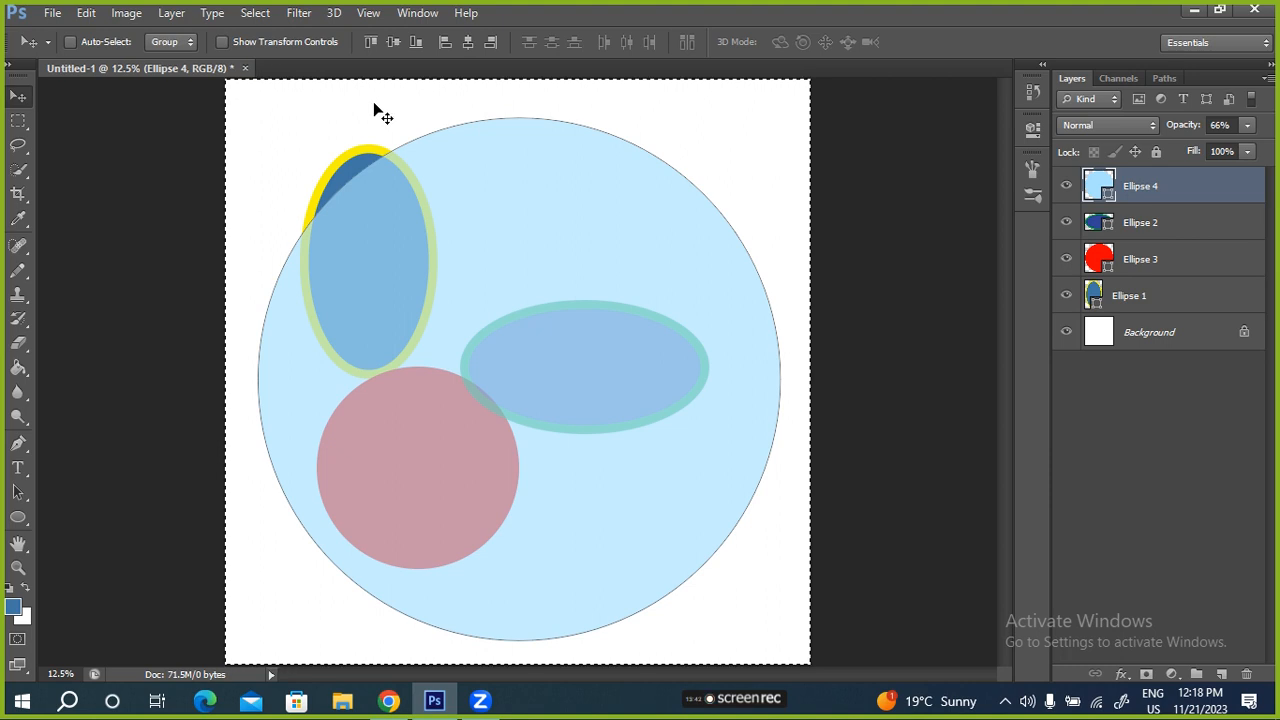
pyautogui.click(370, 42)
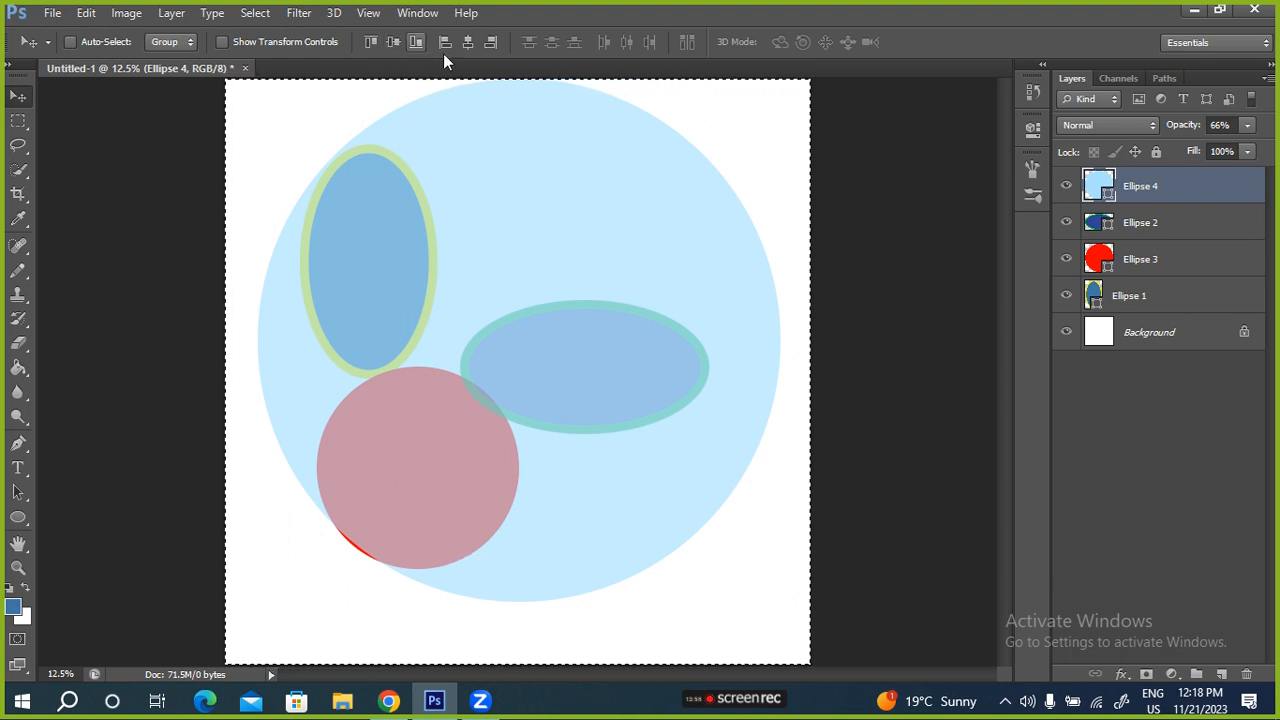
pyautogui.click(416, 41)
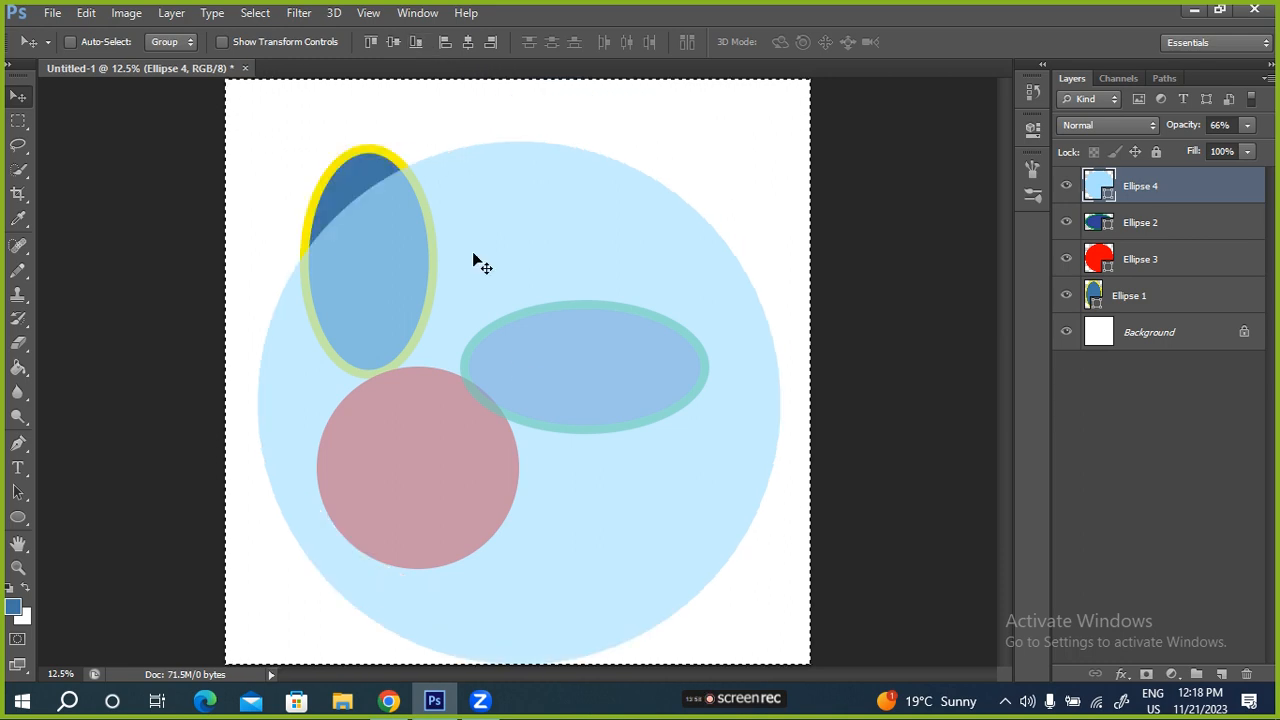
pyautogui.click(392, 42)
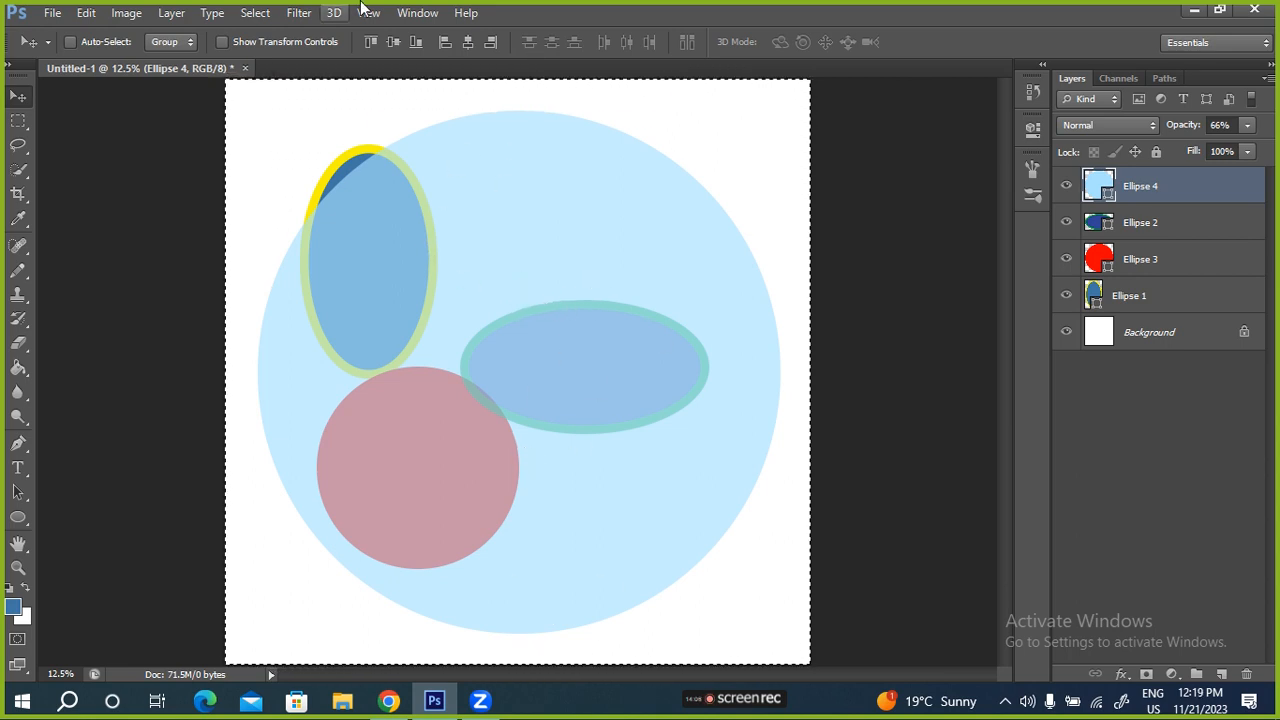
pyautogui.click(371, 40)
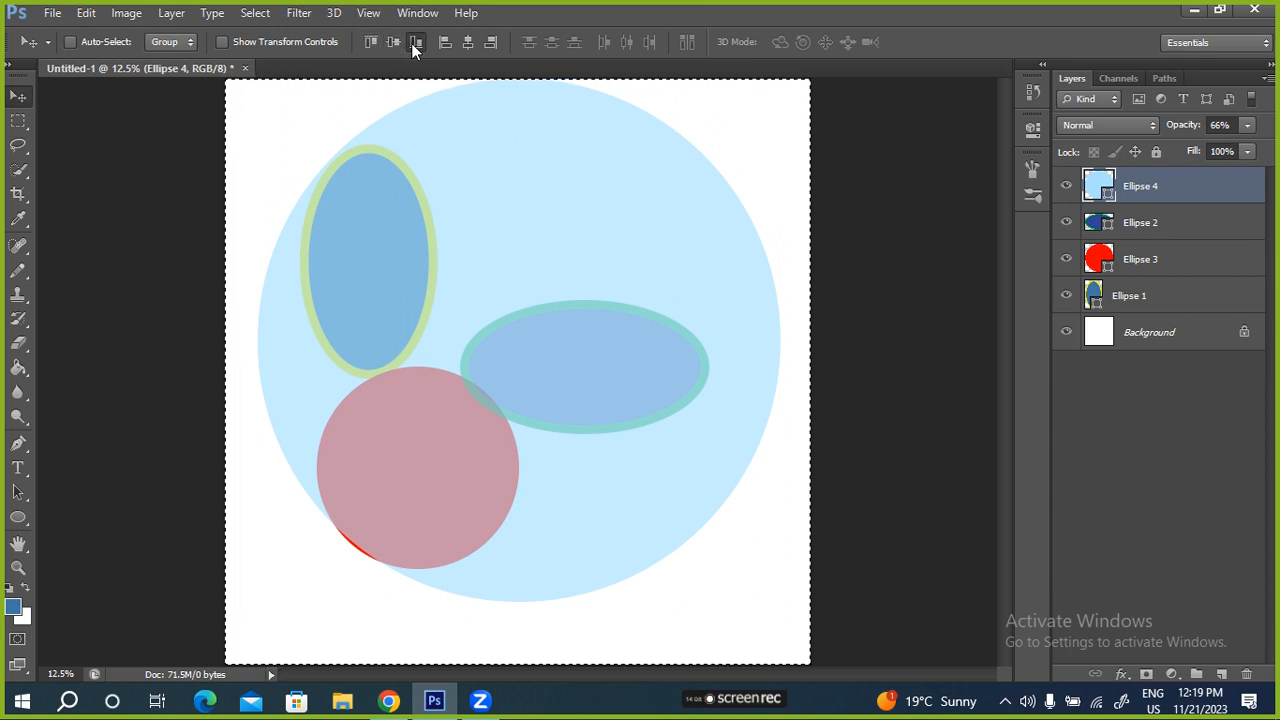
pyautogui.click(413, 43)
pyautogui.click(392, 42)
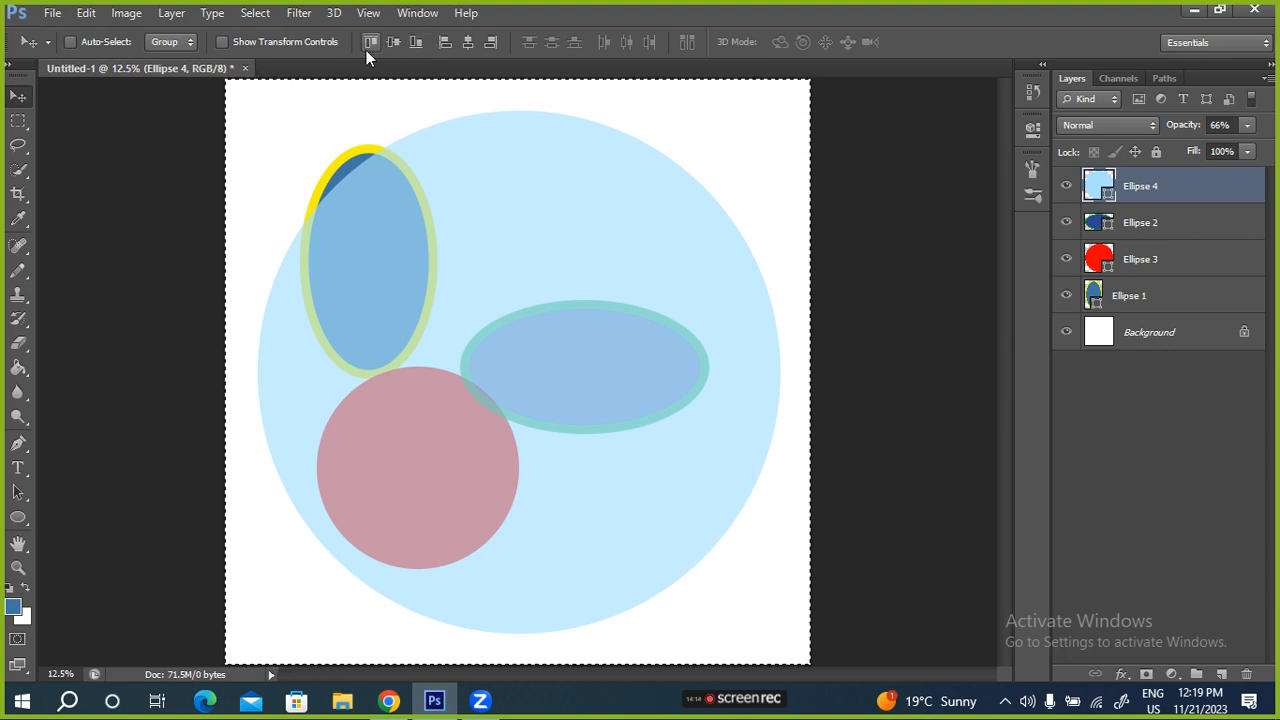
# - Align the light blue circle to the canvas's left and right edges, finish on the horizontal centre, and deselect
pyautogui.click(445, 42)
pyautogui.click(490, 42)
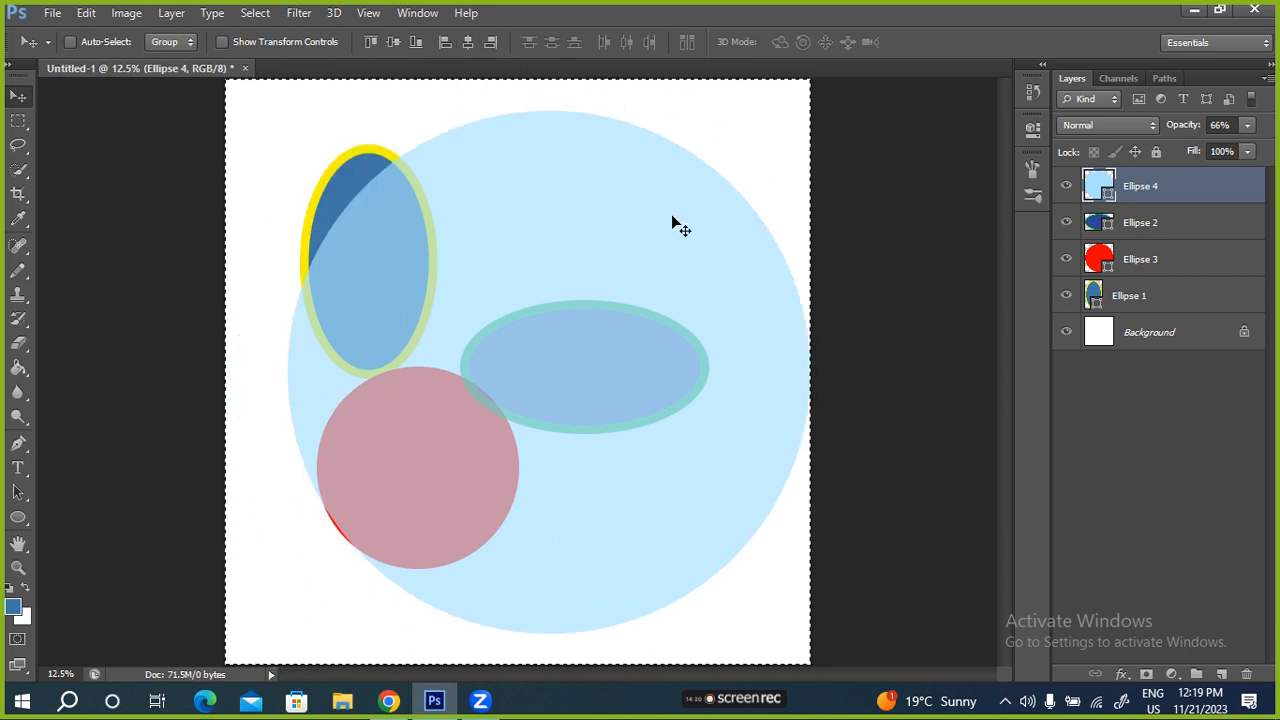
pyautogui.click(467, 42)
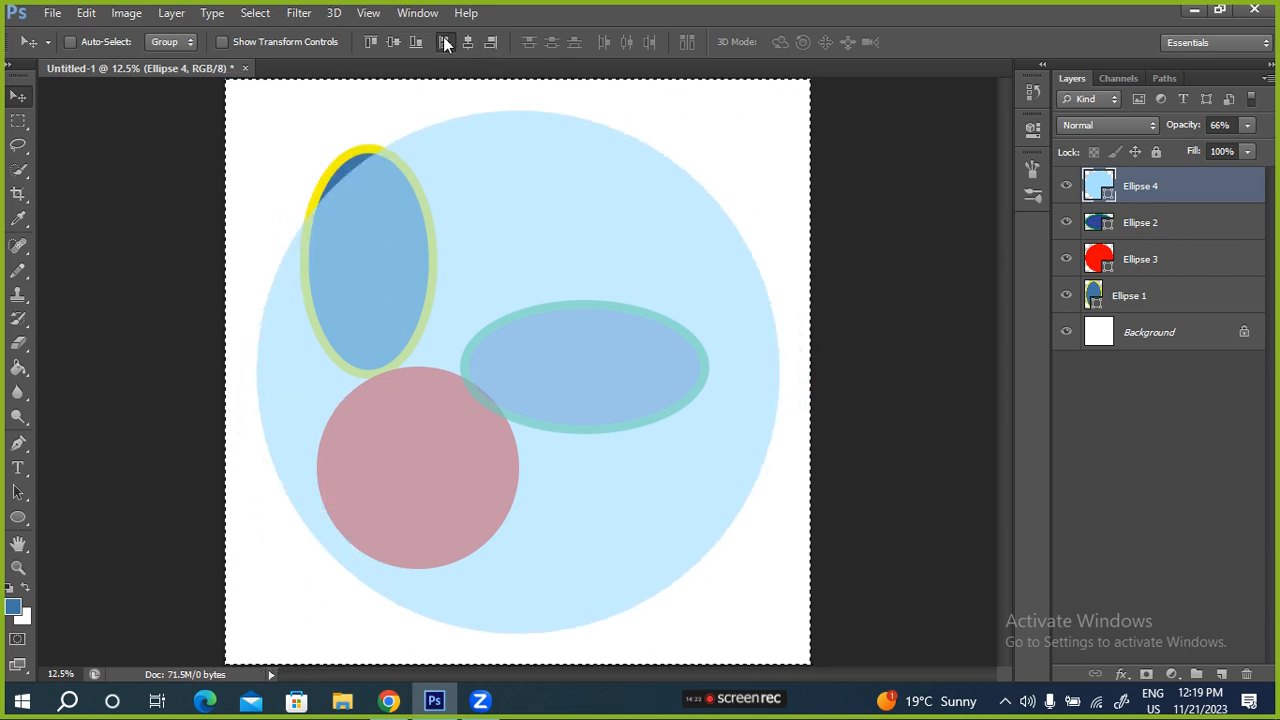
pyautogui.click(445, 42)
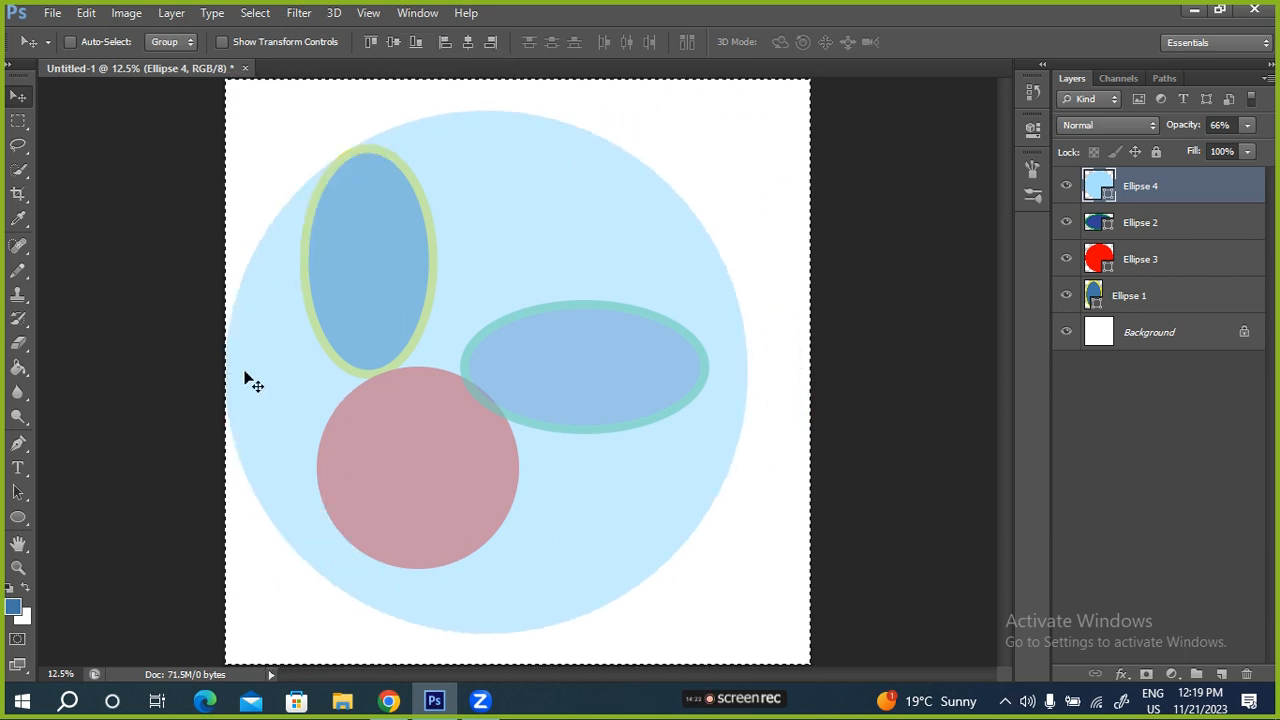
pyautogui.click(490, 42)
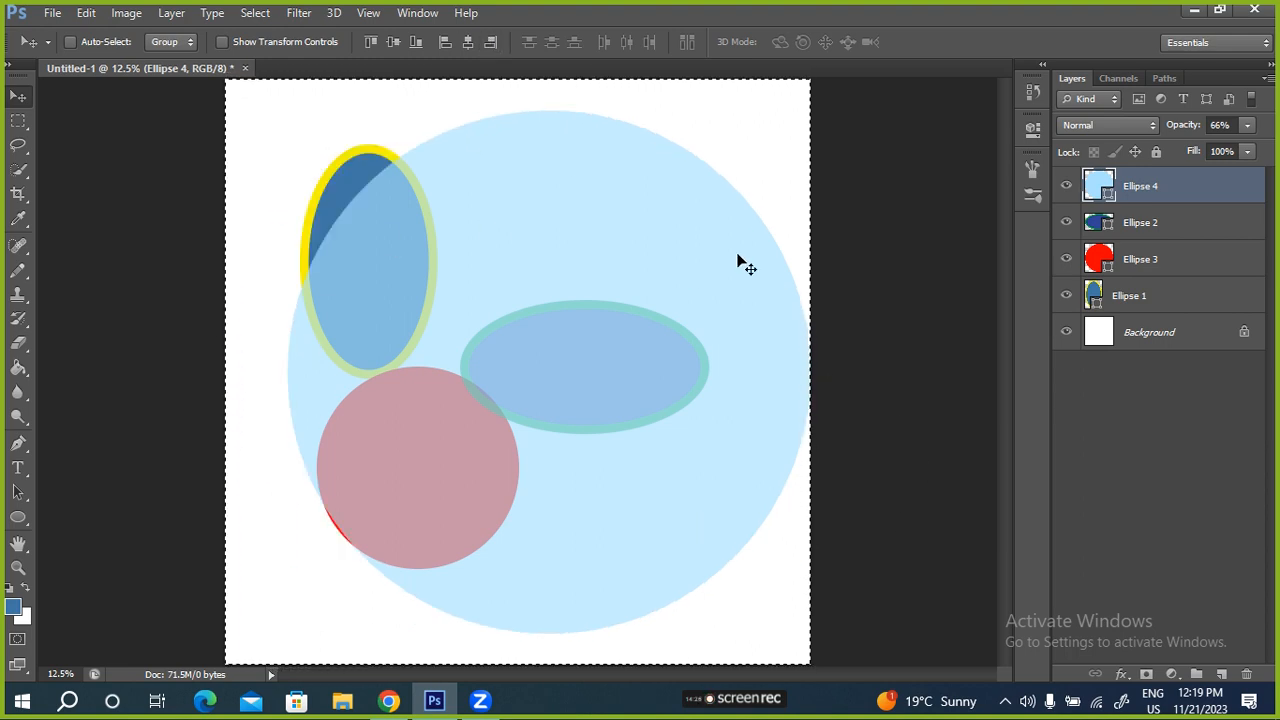
pyautogui.click(467, 42)
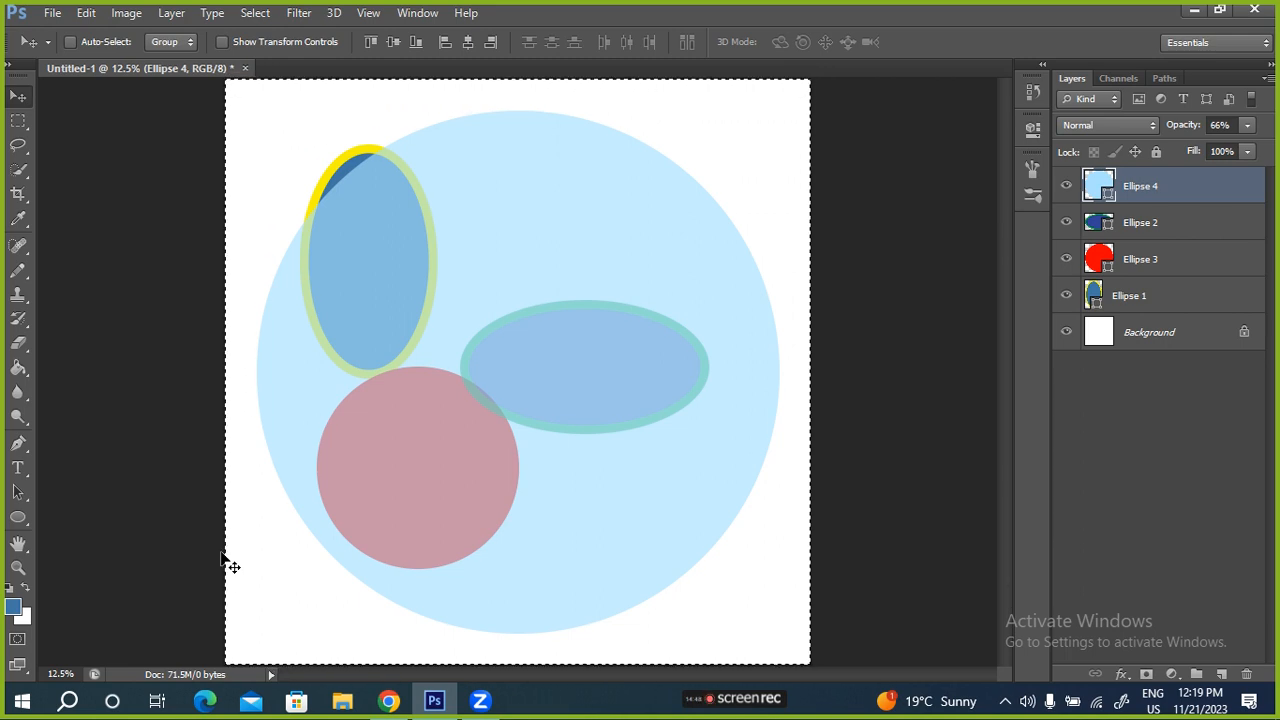
pyautogui.hotkey('ctrl', 'd')
# - Move the Ellipse 4 layer below the other ellipse layers, directly above the Background
pyautogui.click(1163, 228)
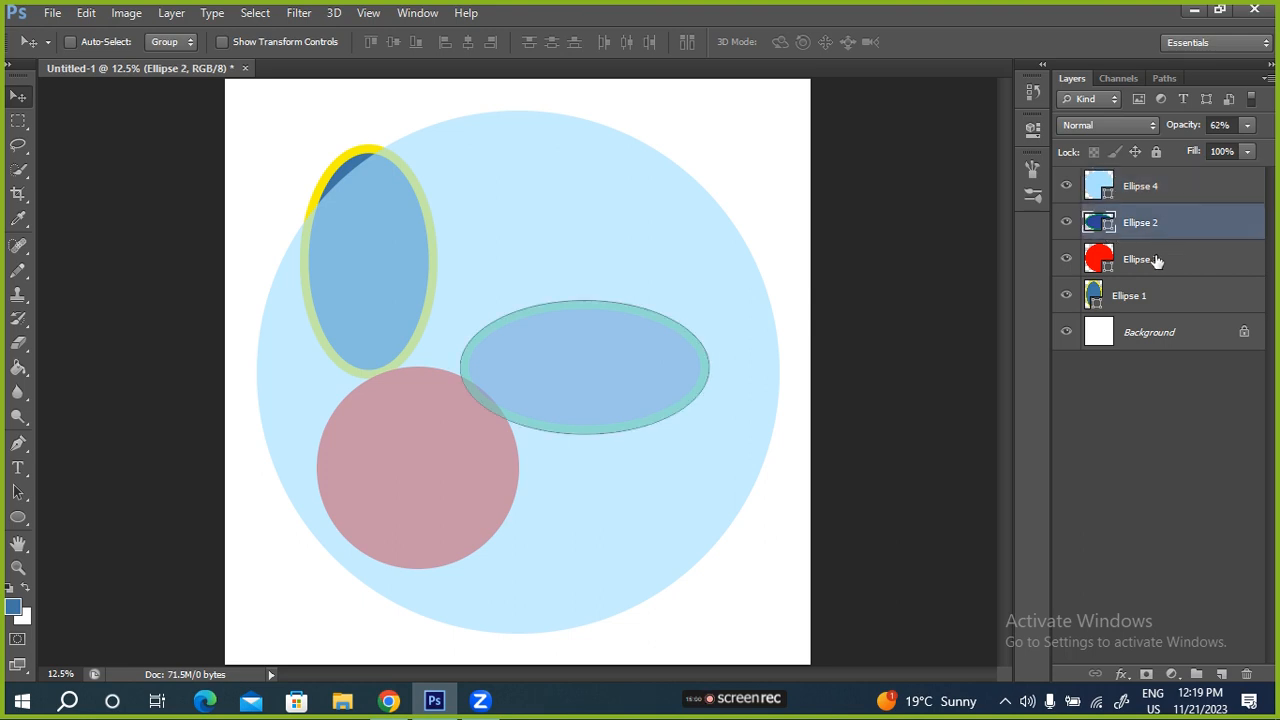
pyautogui.click(1155, 258)
pyautogui.click(1160, 223)
pyautogui.moveTo(1160, 186); pyautogui.dragTo(1171, 302)
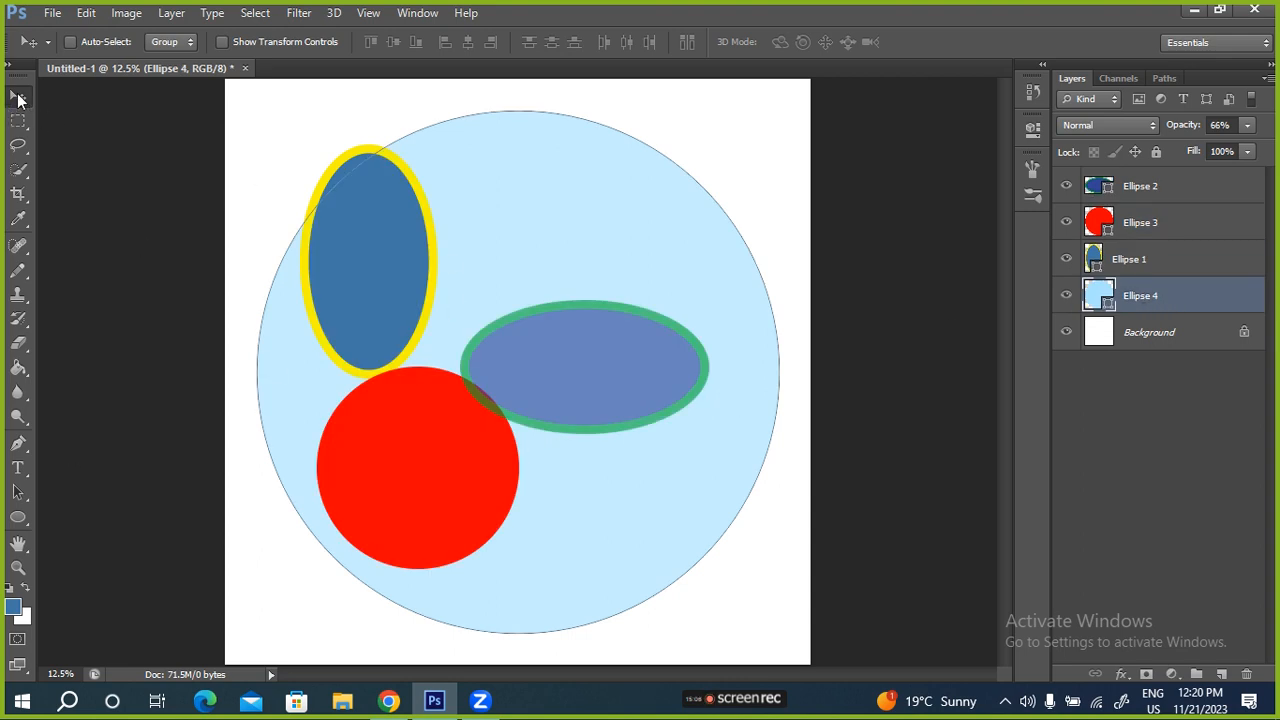
# - Shift the light blue circle off-centre, realign it to the whole canvas's vertical and horizontal centres, and deselect
pyautogui.moveTo(403, 321); pyautogui.dragTo(346, 270)
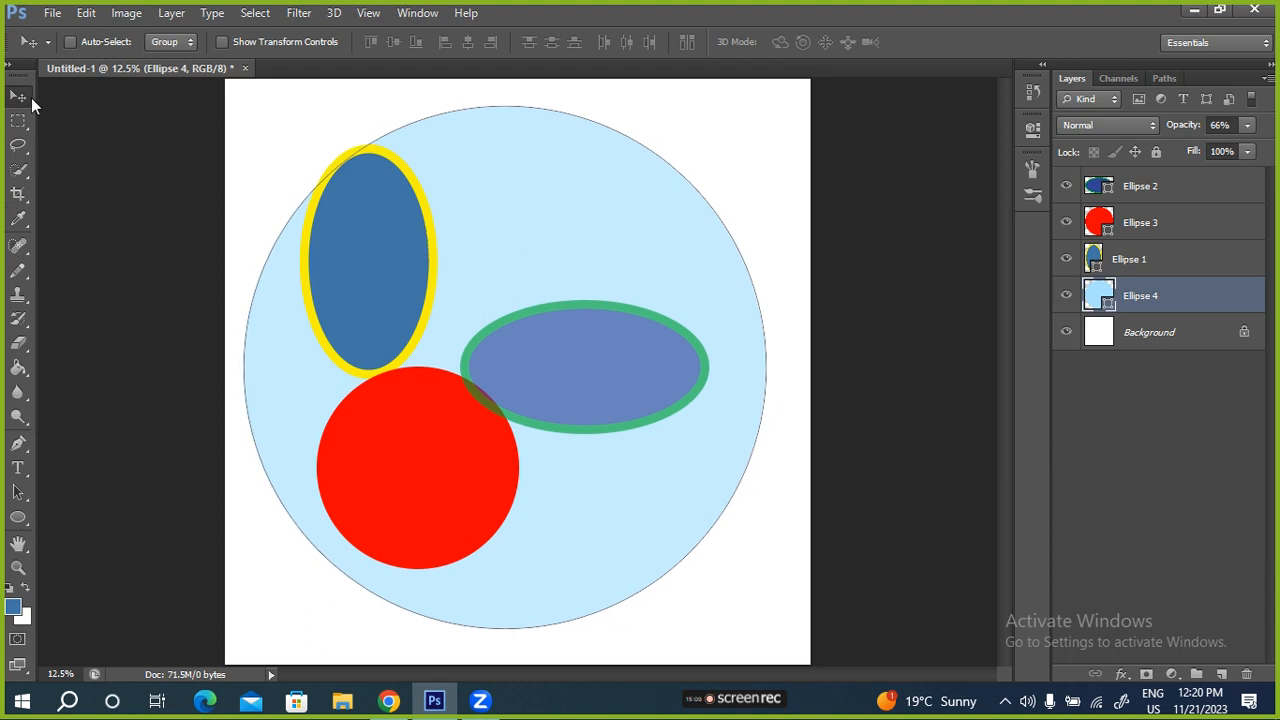
pyautogui.hotkey('ctrl', 'a')
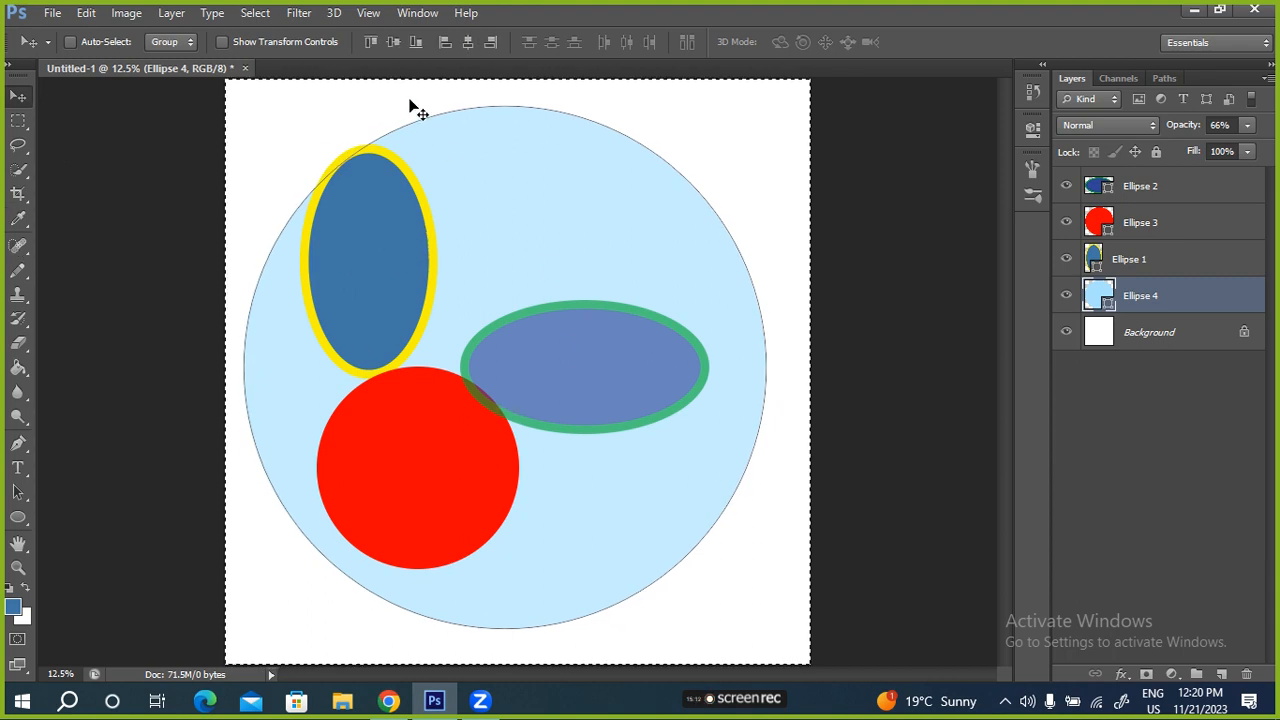
pyautogui.click(371, 41)
pyautogui.click(395, 42)
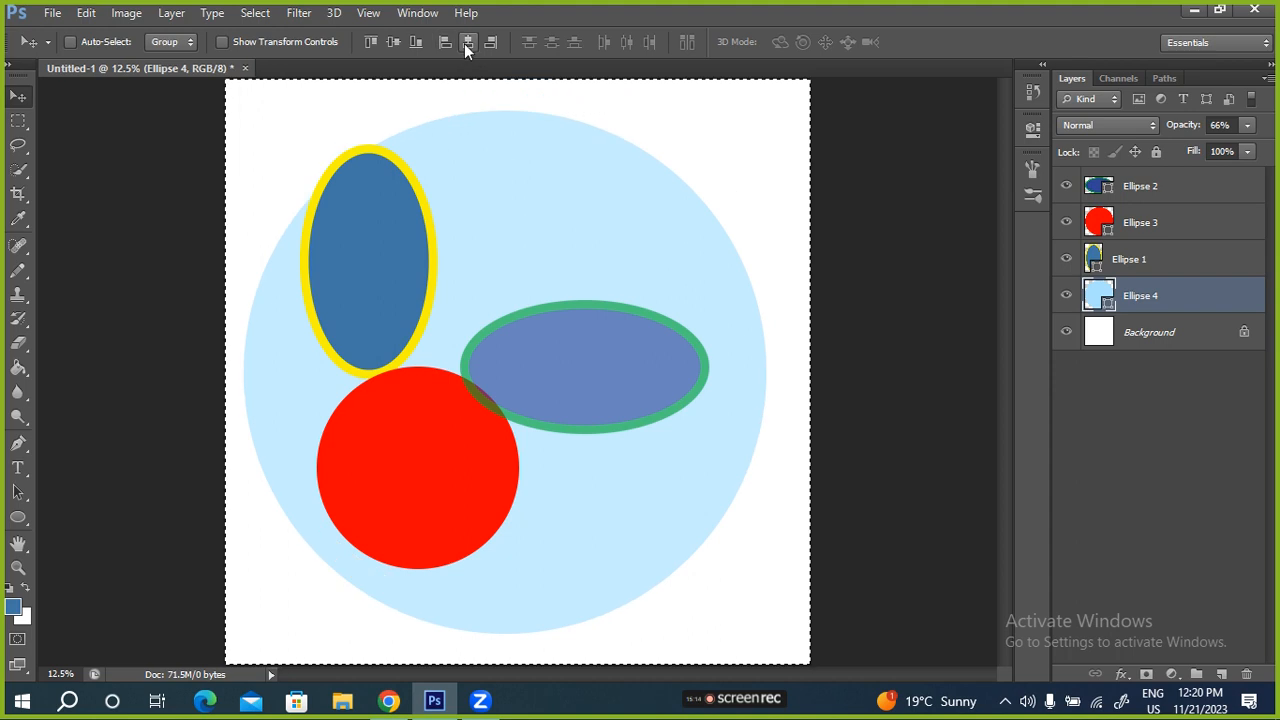
pyautogui.click(468, 42)
pyautogui.hotkey('ctrl', 'd')
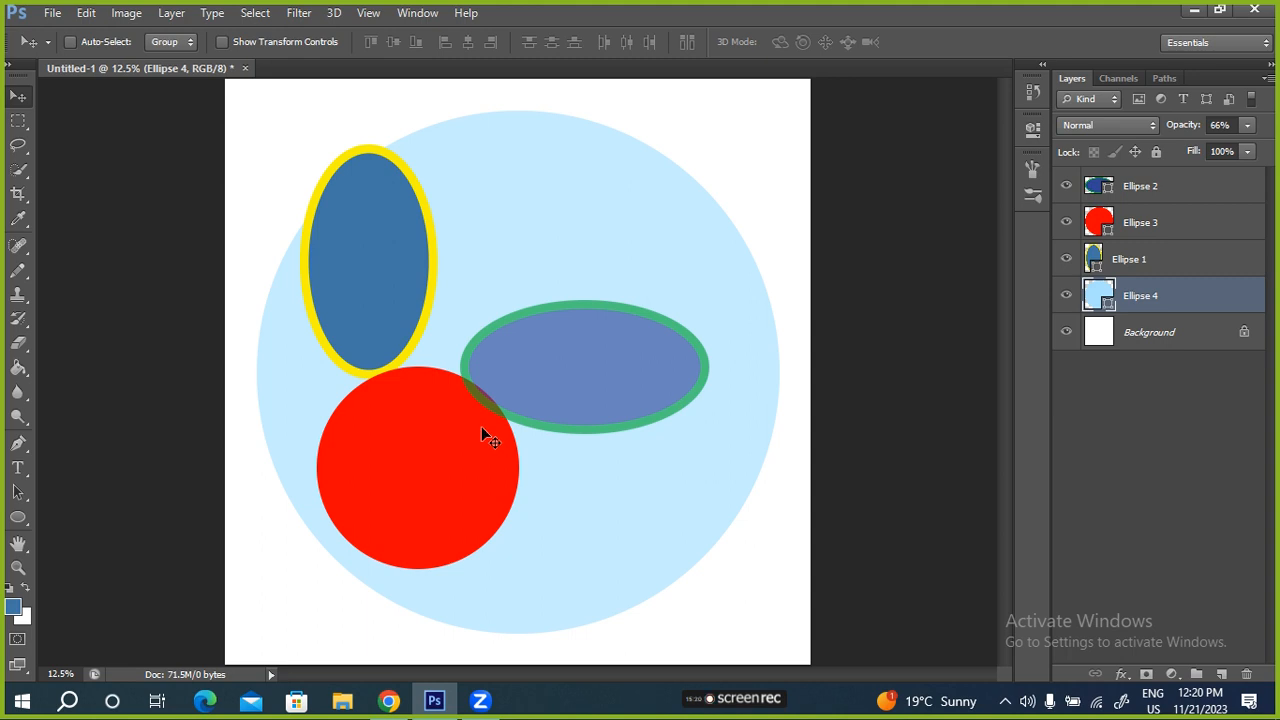
# - Select the red circle's layer, Ellipse 3
pyautogui.click(1153, 226)
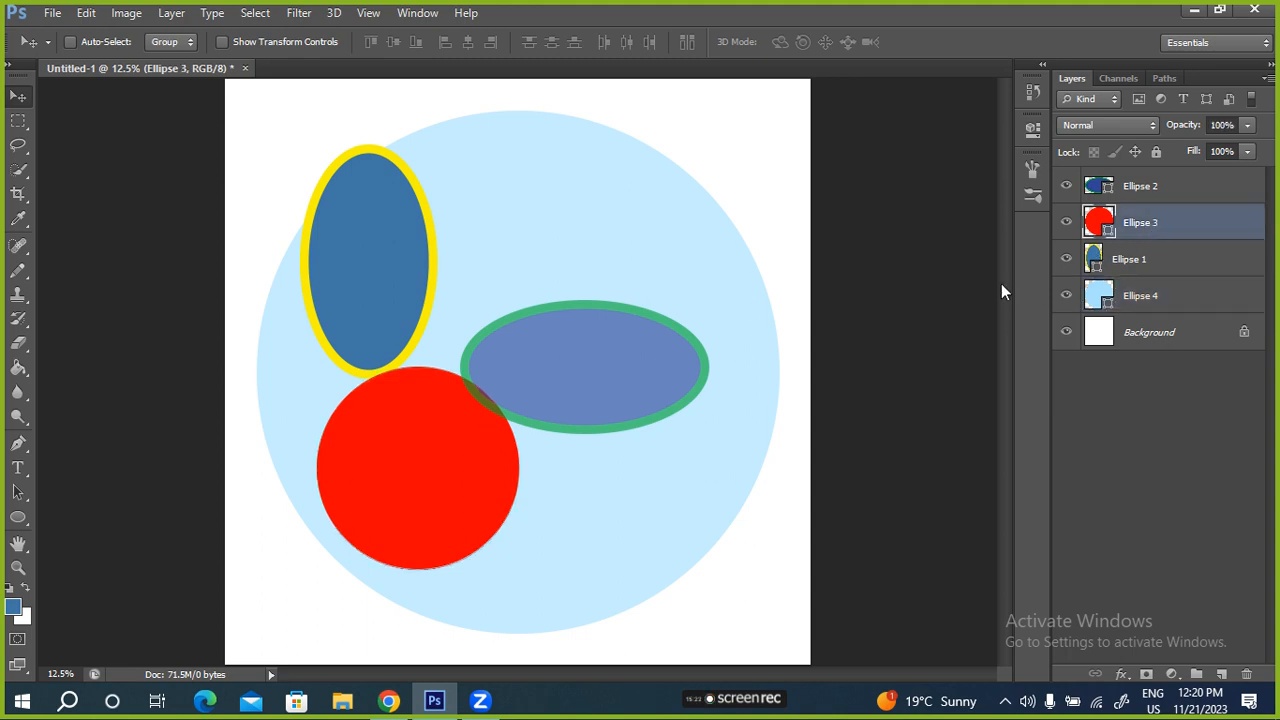